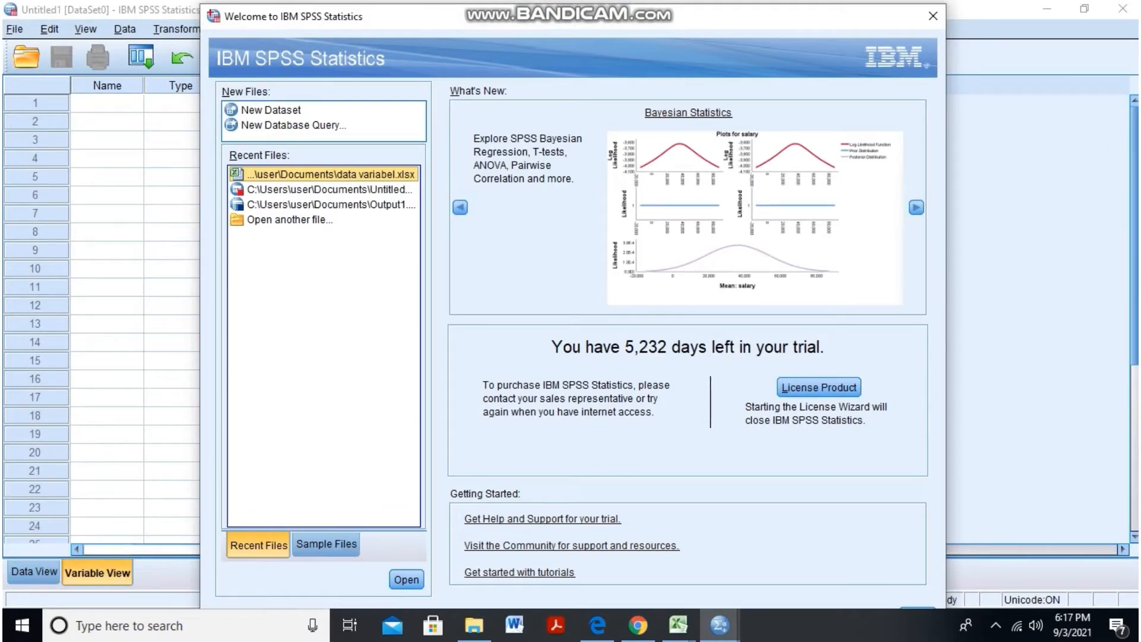
Import the Excel file data variabel.xlsx from its GABUNG worksheet, reading variable names from the first row.
left_click(934, 16)
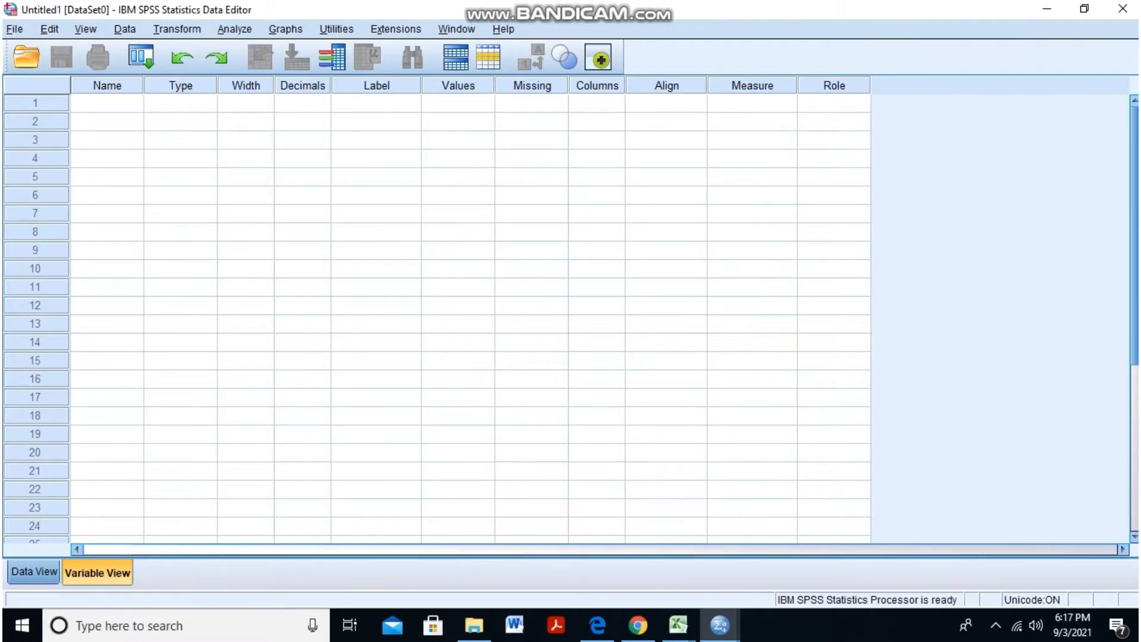
left_click(34, 572)
left_click(15, 29)
mouse_move(52, 90)
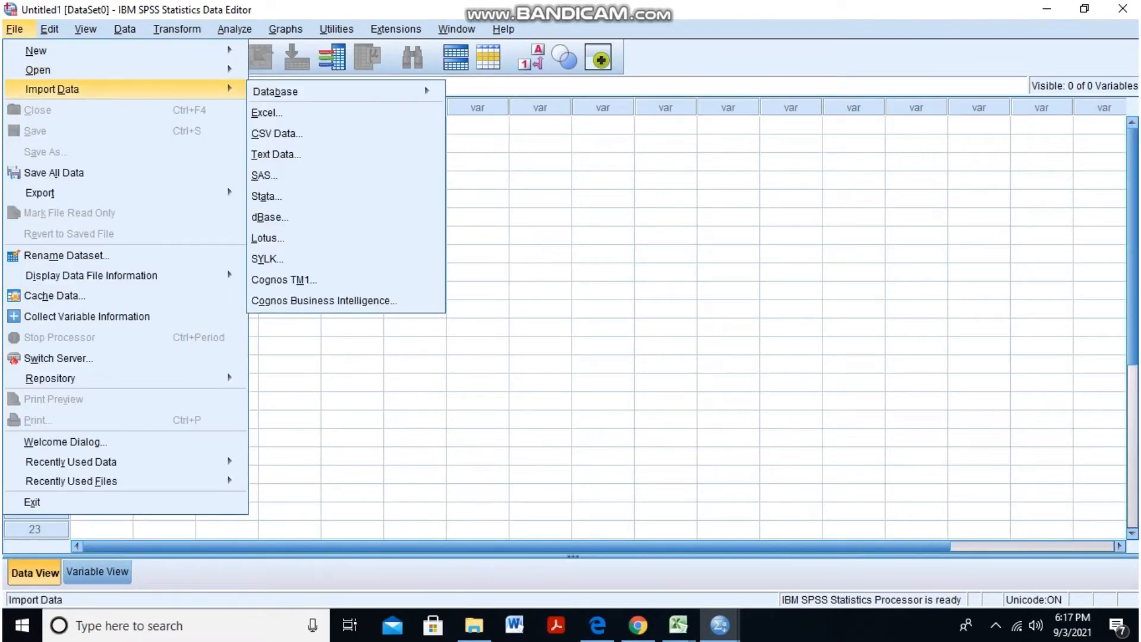
left_click(267, 112)
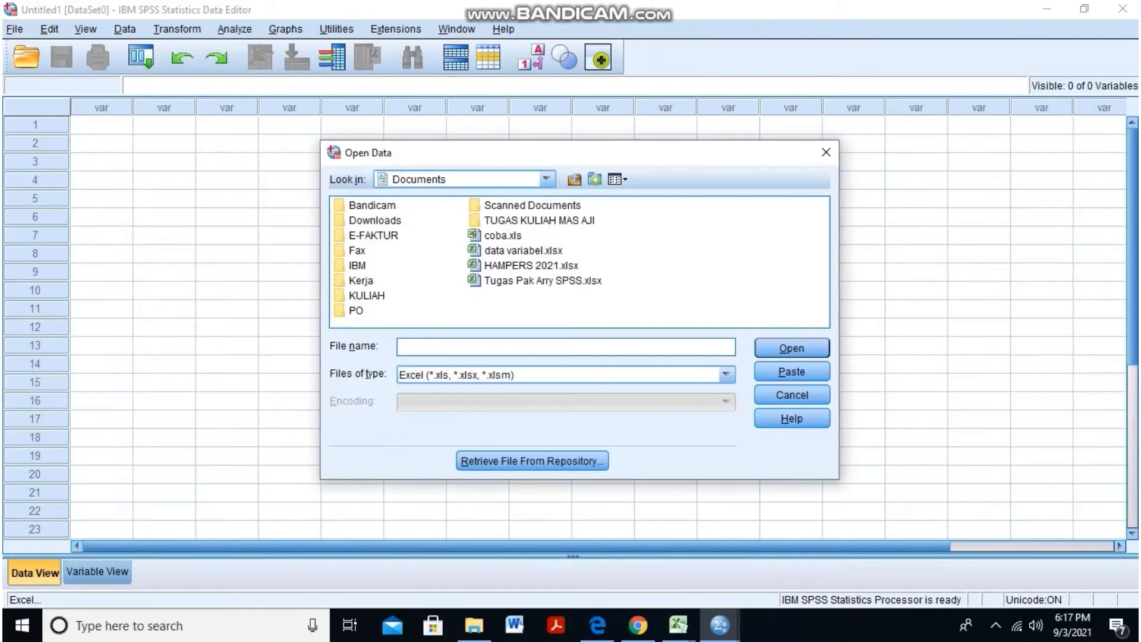
left_click(523, 251)
left_click(792, 348)
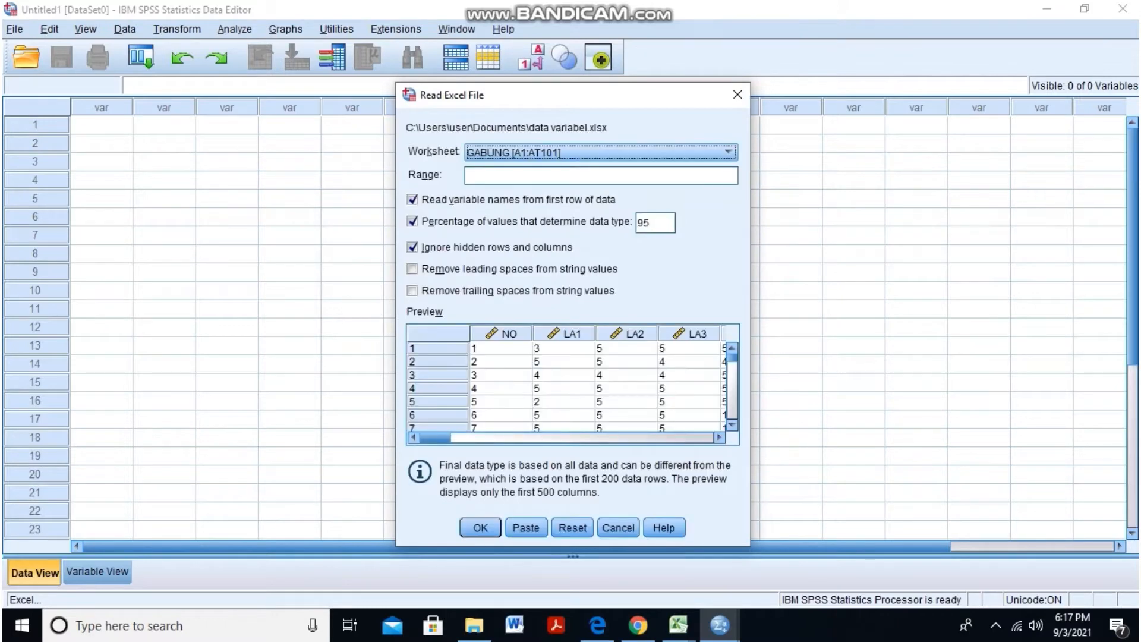
scroll(565, 386, "down", 20)
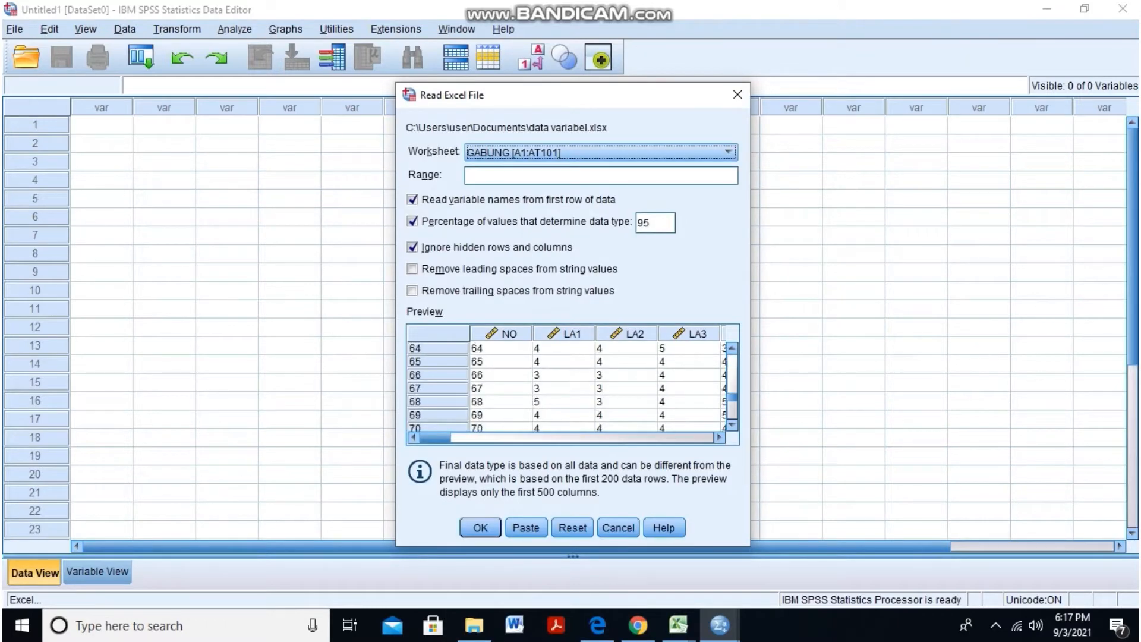
key("Return")
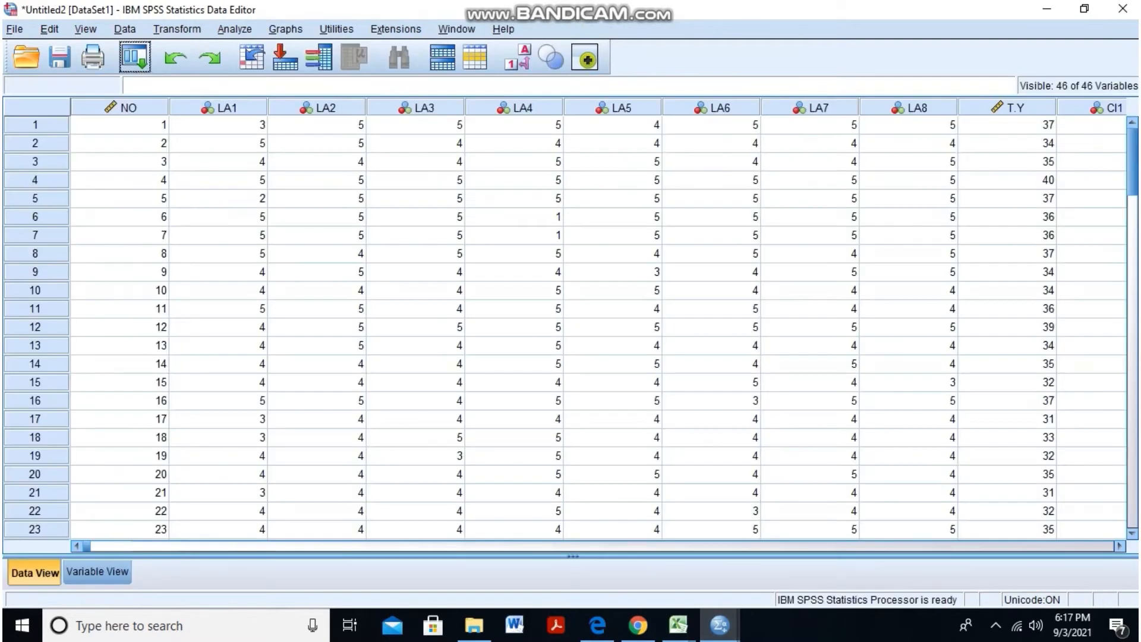
Delete the NO variable from the variable definitions.
left_click(98, 572)
scroll(565, 315, "down", 1)
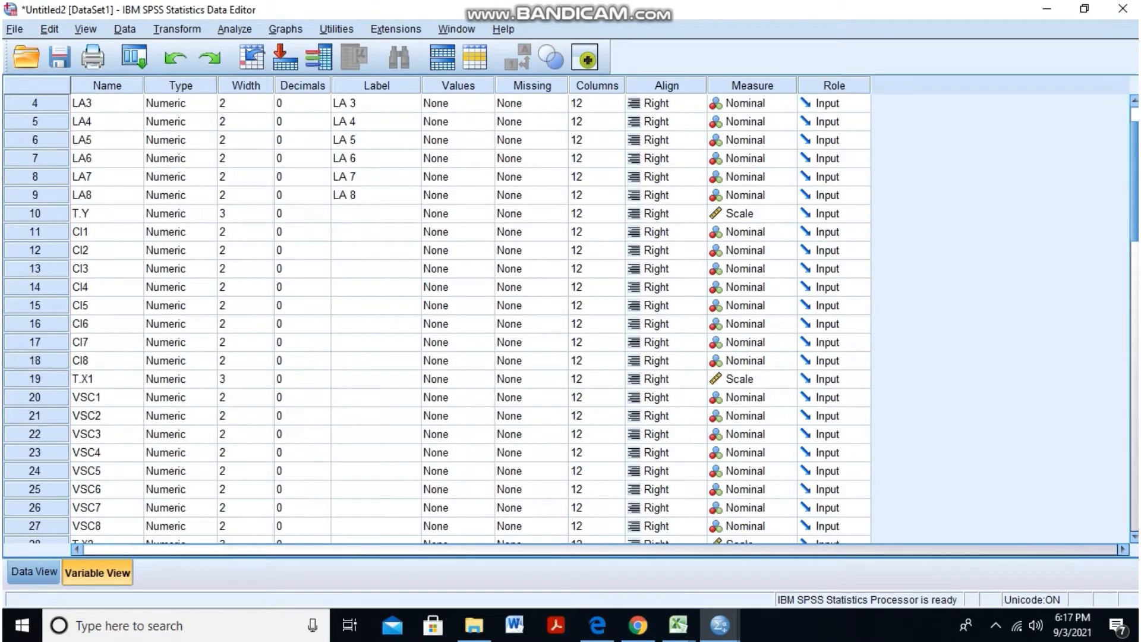
scroll(565, 315, "up", 1)
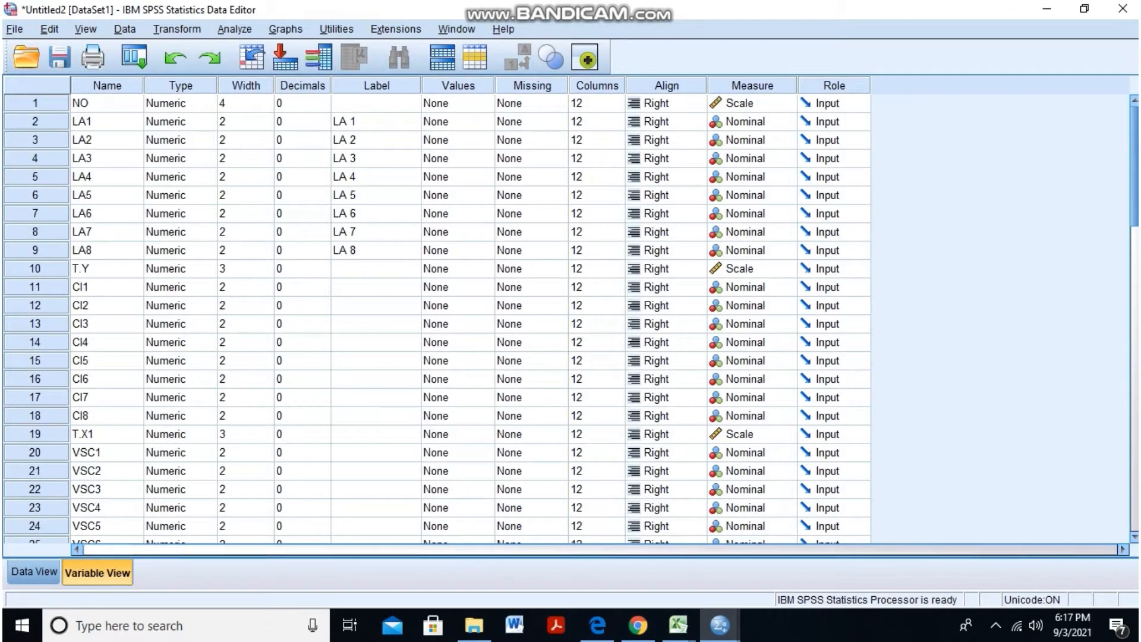
left_click(54, 103)
right_click(53, 103)
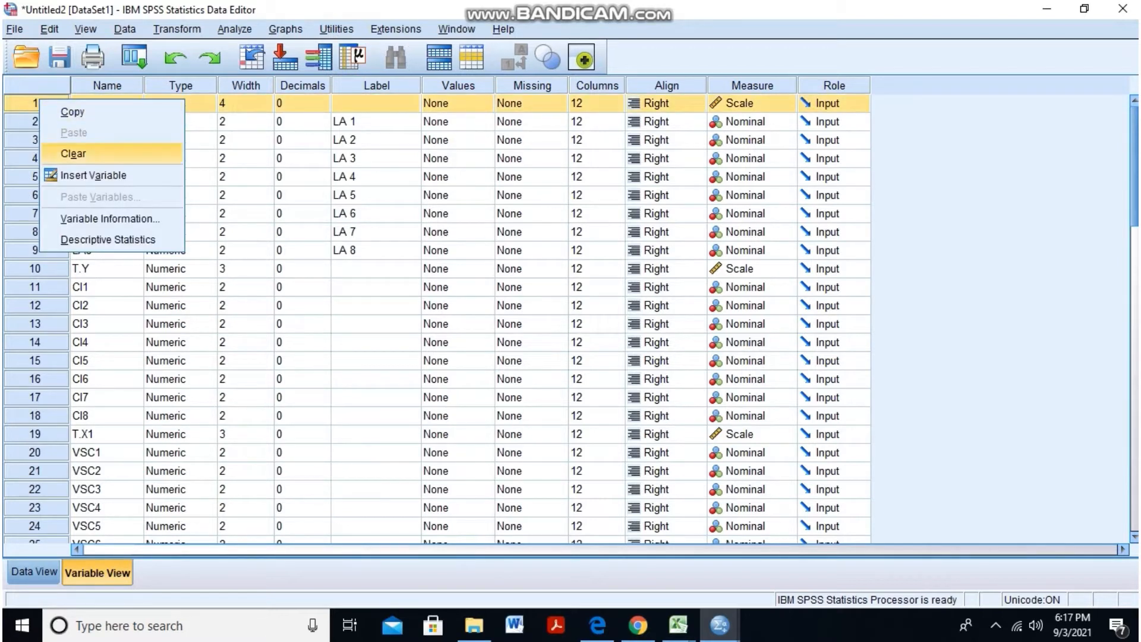
left_click(67, 152)
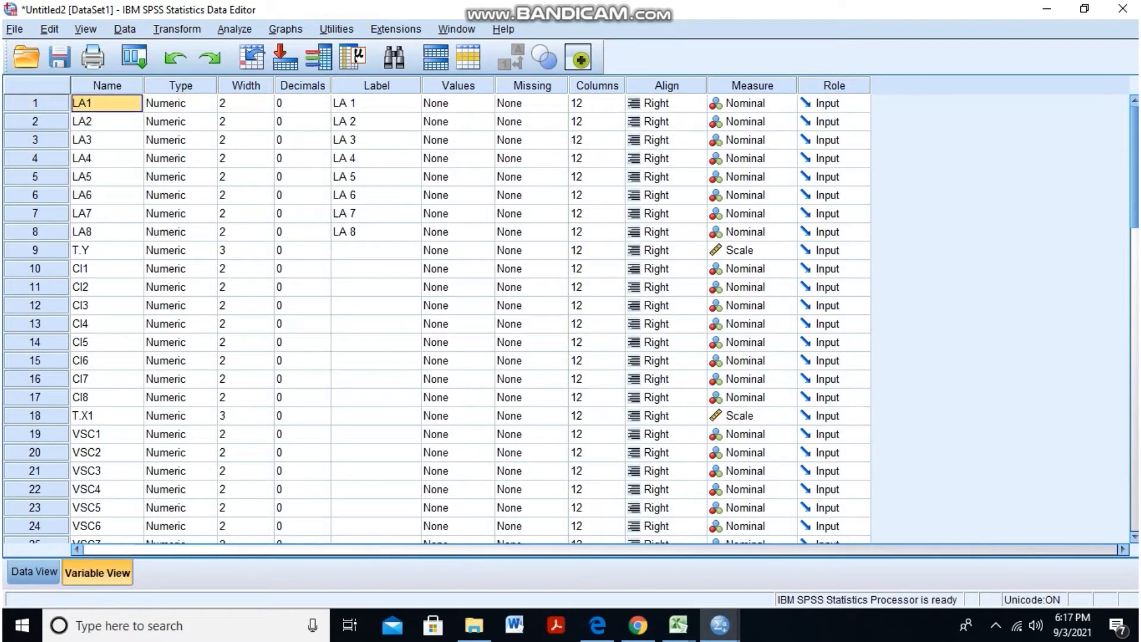
Clear the label text of variables LA1 to LA8 and of the labelled variables further down the list.
left_click_drag(376, 104, 376, 232)
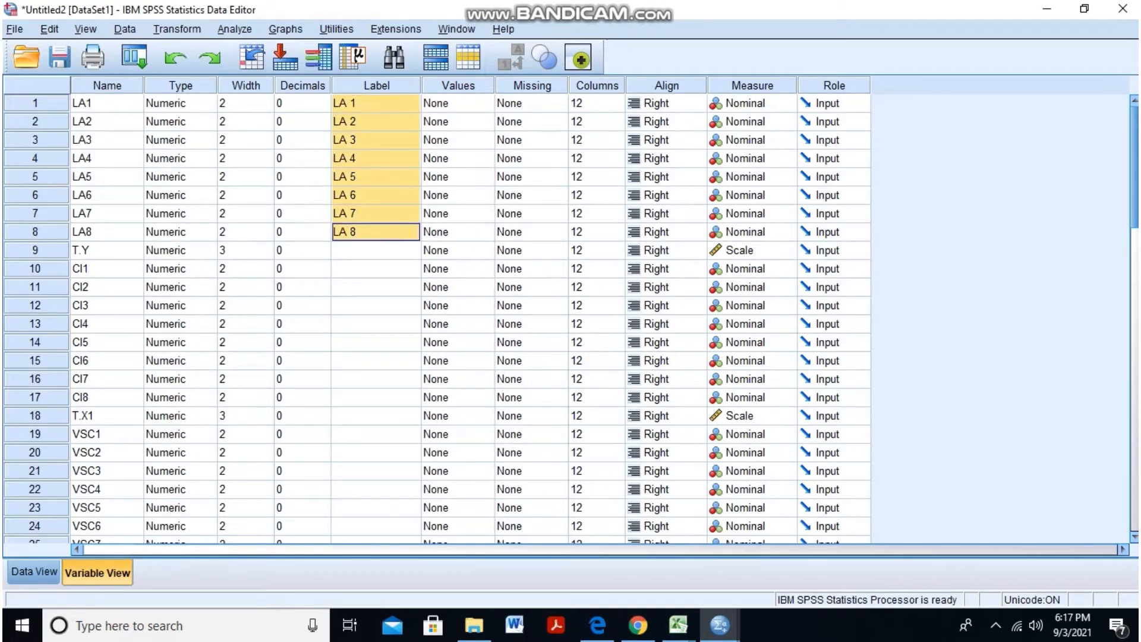
scroll(416, 315, "down", 8)
left_click_drag(376, 158, 377, 453)
key("Delete")
scroll(376, 315, "up", 5)
scroll(377, 315, "up", 2)
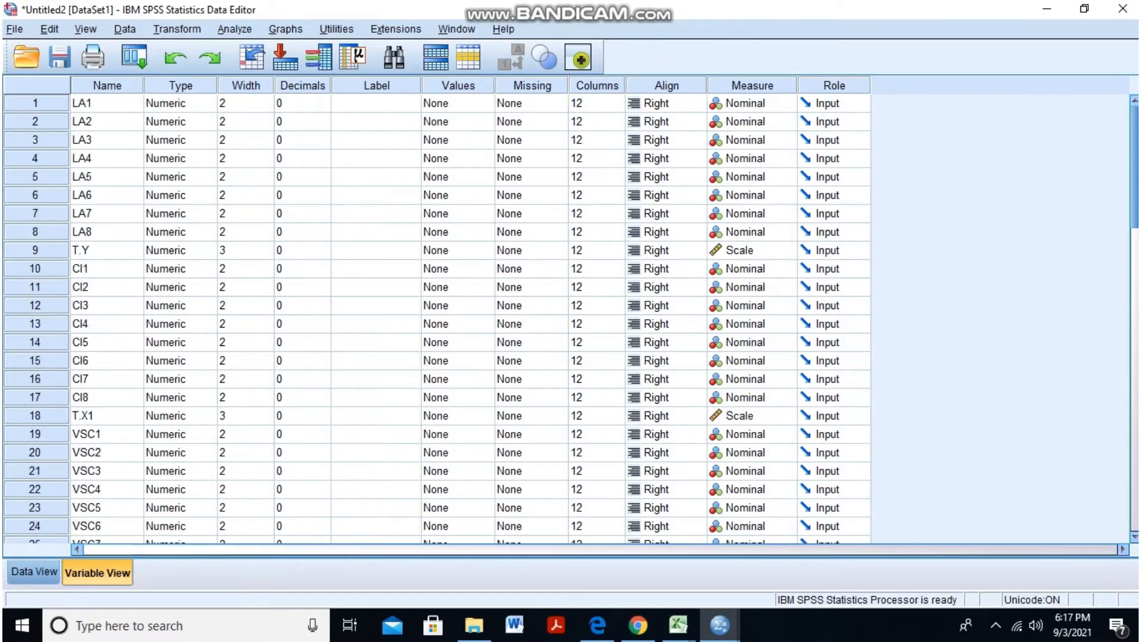
Define the value labels 1 = STS and 2 = TS for variable LA1.
left_click(299, 103)
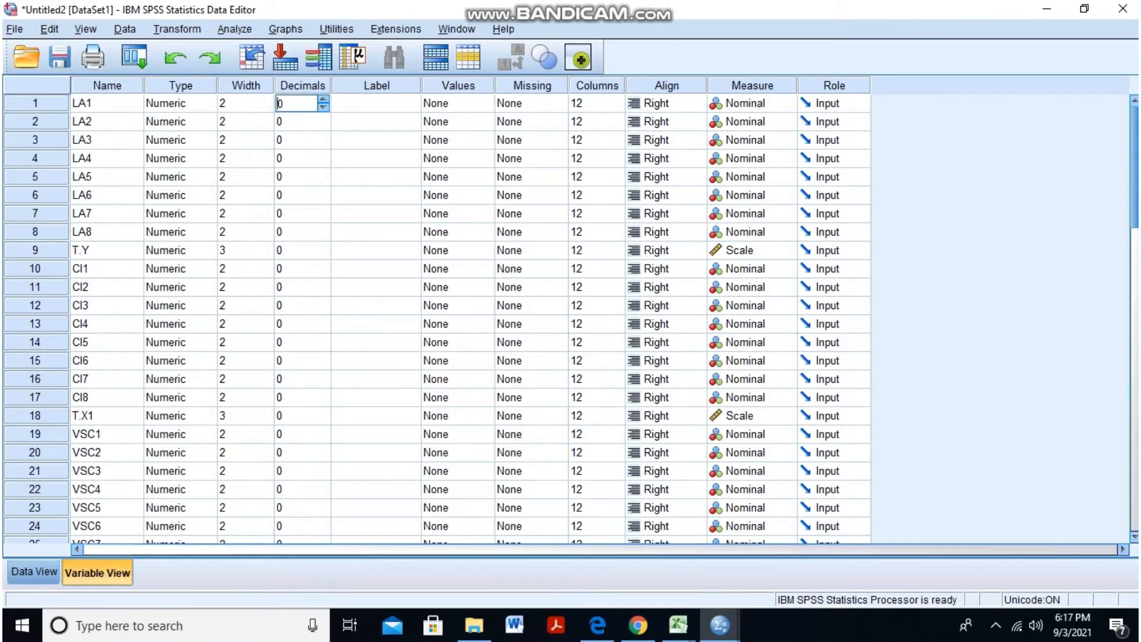
left_click(458, 104)
left_click(485, 104)
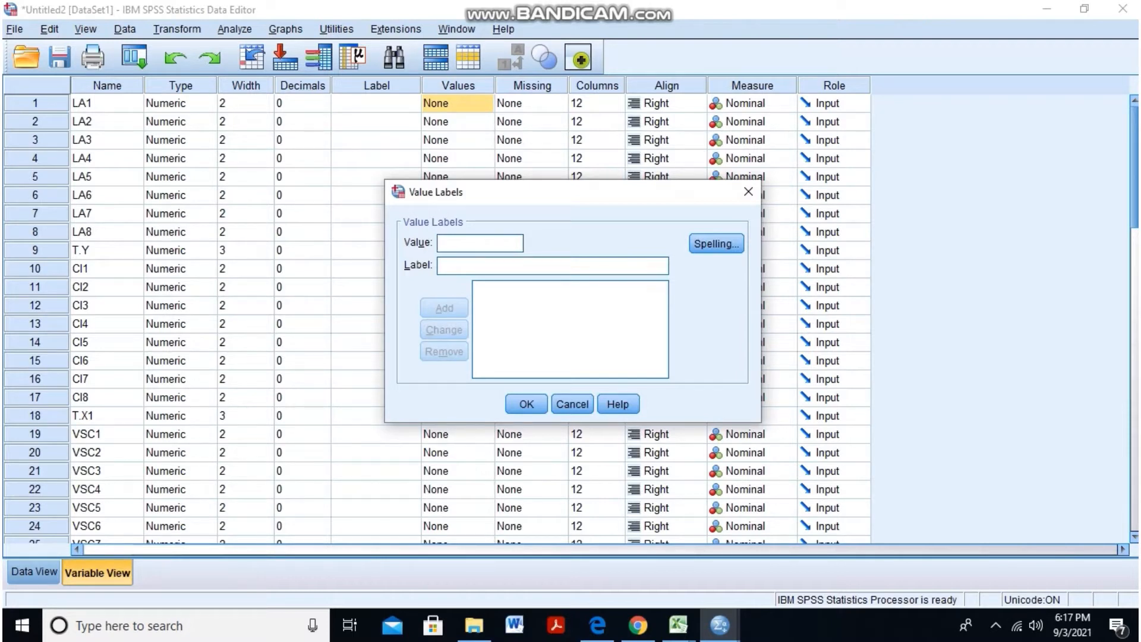
type("1st")
key("BackSpace")
key("BackSpace")
type("STS")
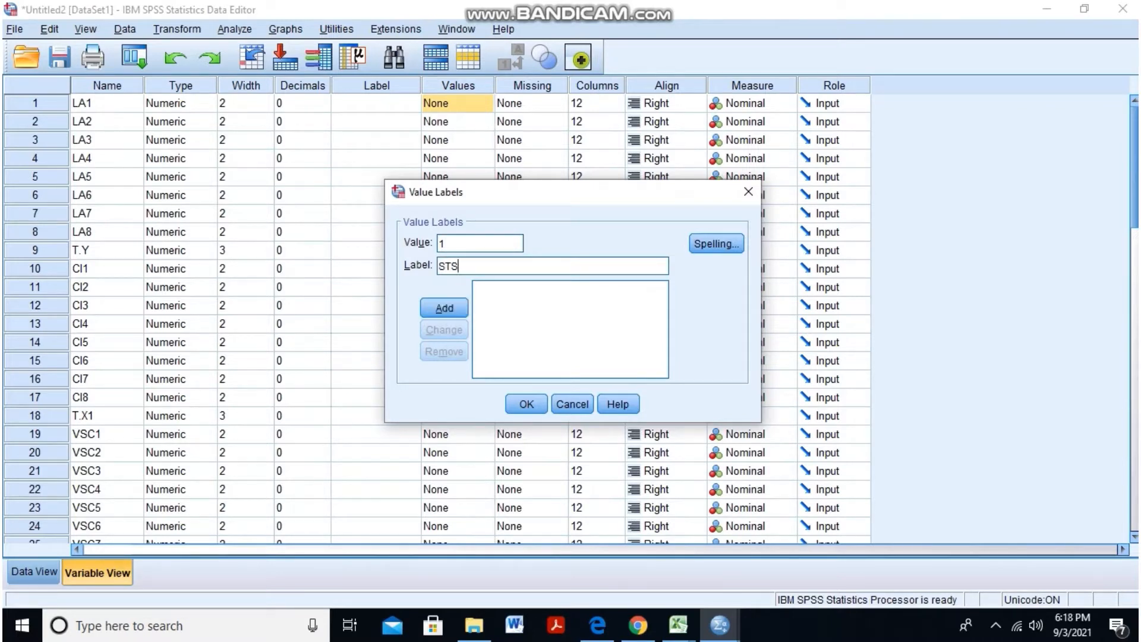
key("Return")
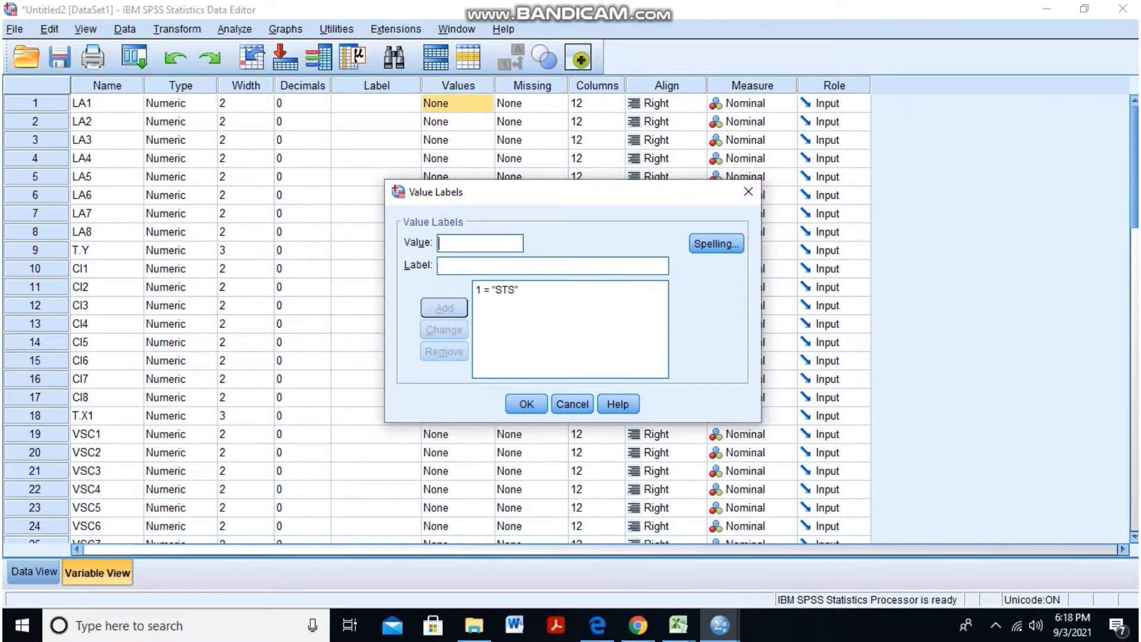
type("2")
key("Tab")
type("TS")
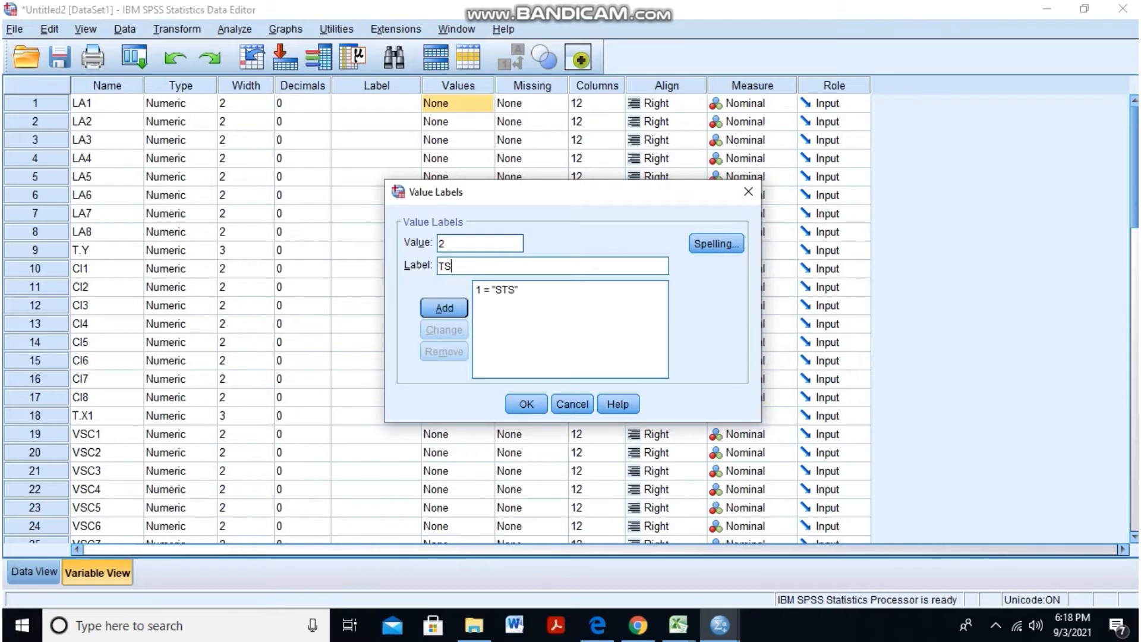
key("Return")
Add the value labels 3 = N, 4 = S and 5 = SS to LA1 and apply the full set.
type("3")
key("Tab")
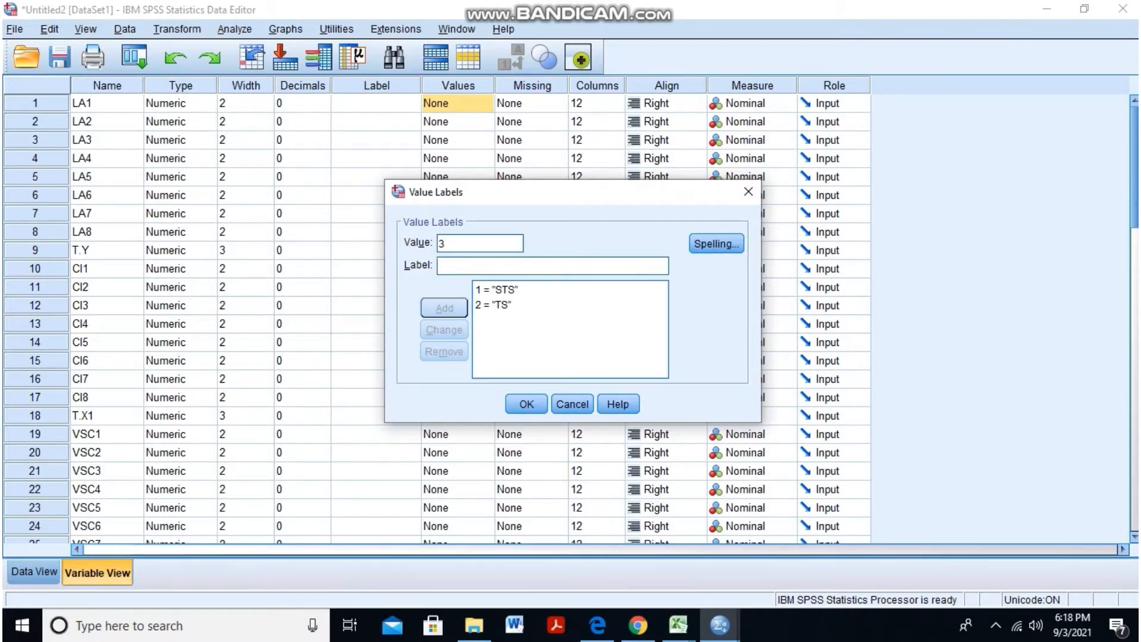
type("N")
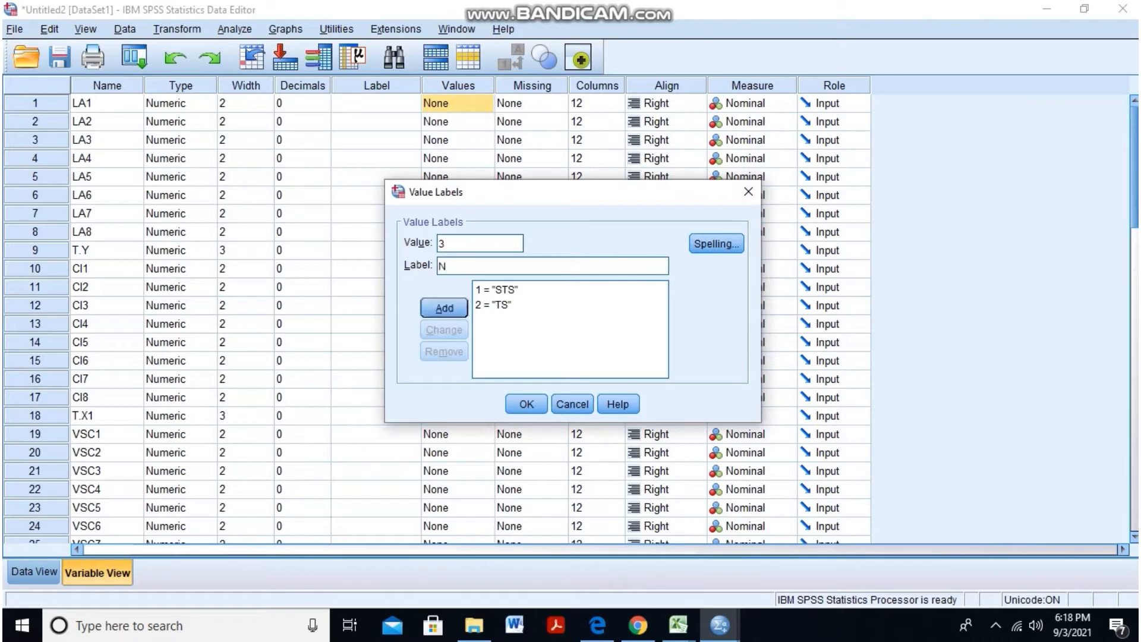
key("Return")
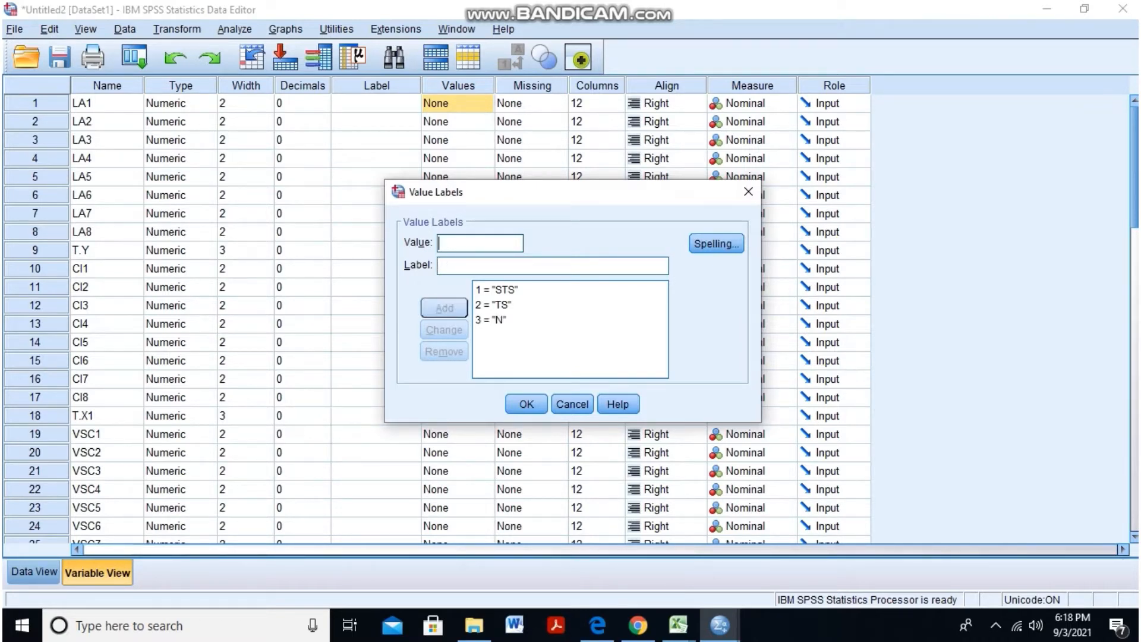
type("4")
type("S")
key("Return")
type("5")
key("Tab")
type("SS")
key("Return")
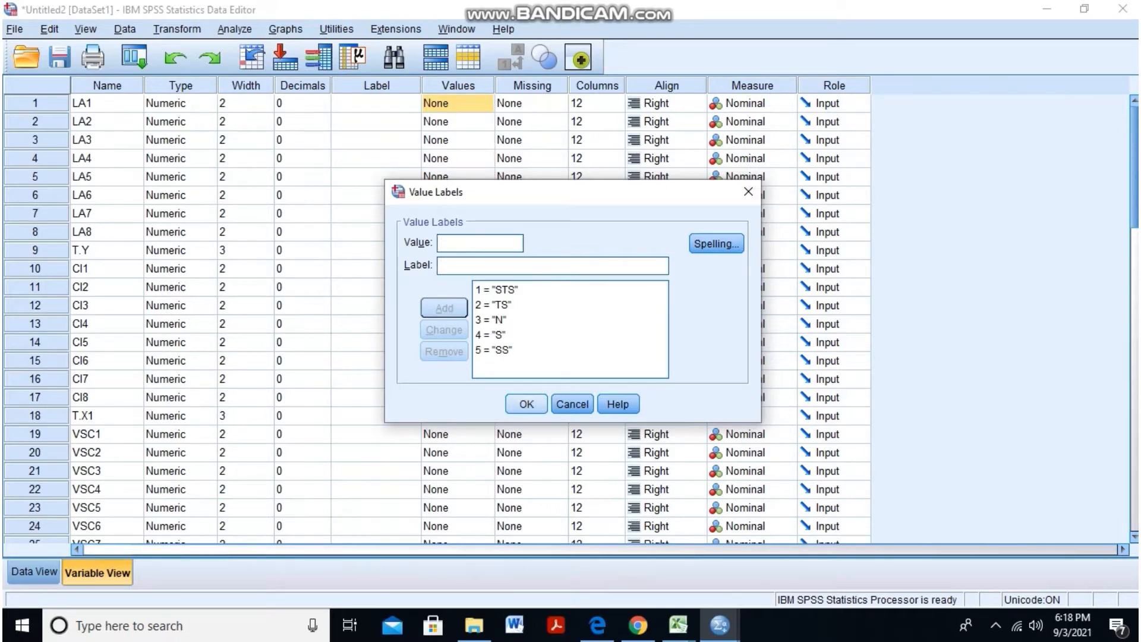
key("Return")
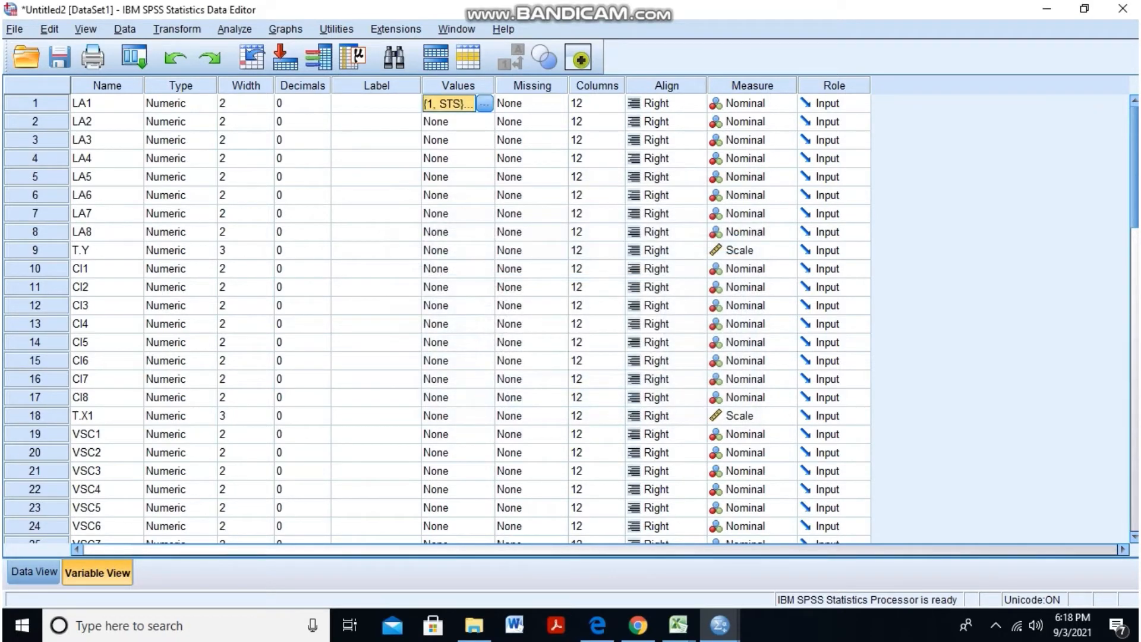
Copy the value labels of LA1 to variables LA2, LA3 and LA4.
left_click(449, 122)
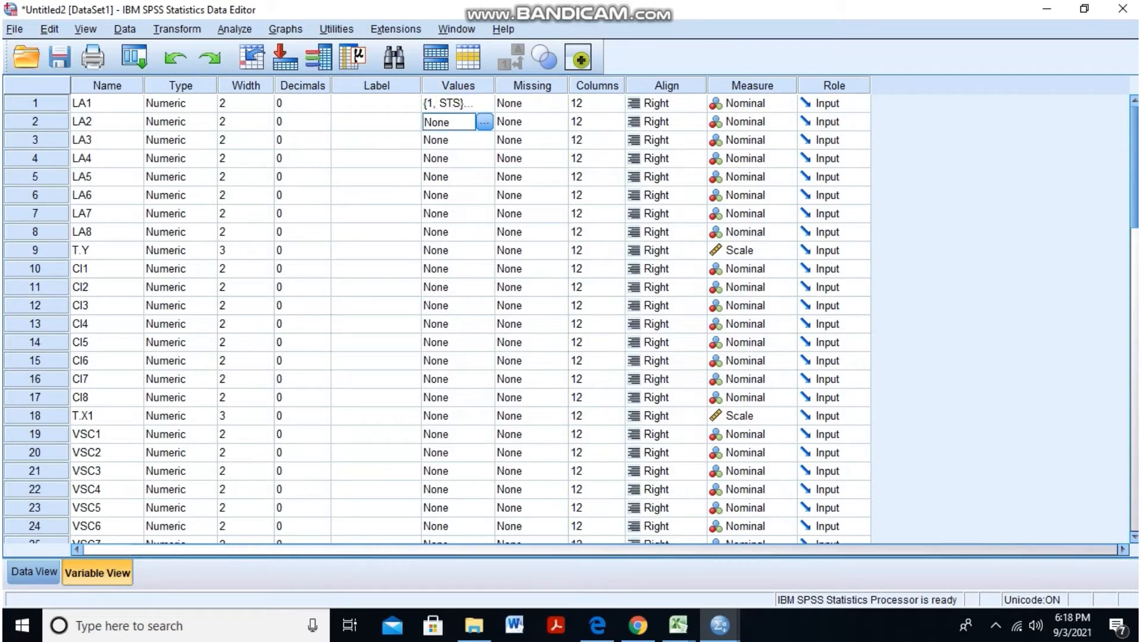
left_click_drag(107, 102, 107, 232)
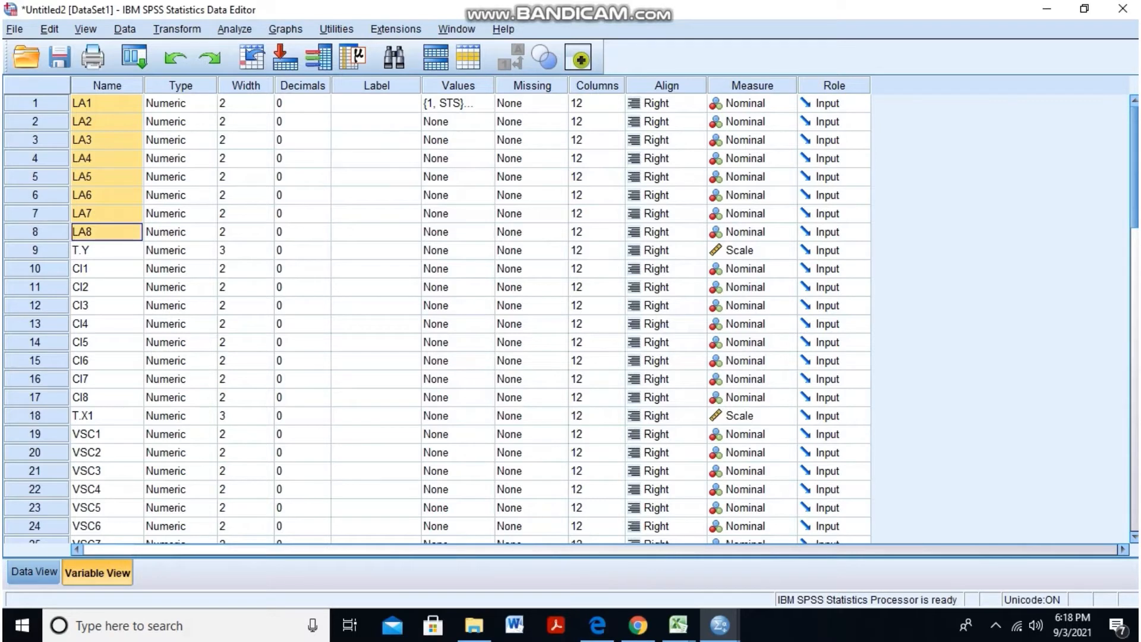
left_click(450, 122)
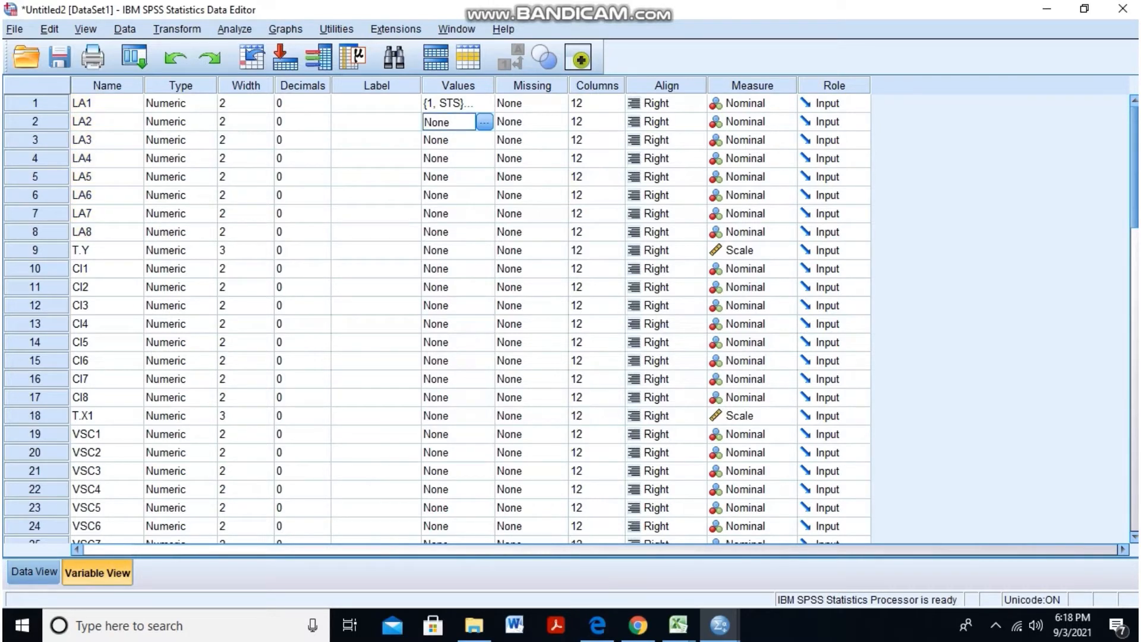
right_click(456, 119)
left_click(469, 151)
left_click(445, 141)
right_click(445, 142)
left_click(462, 176)
left_click(446, 159)
right_click(448, 159)
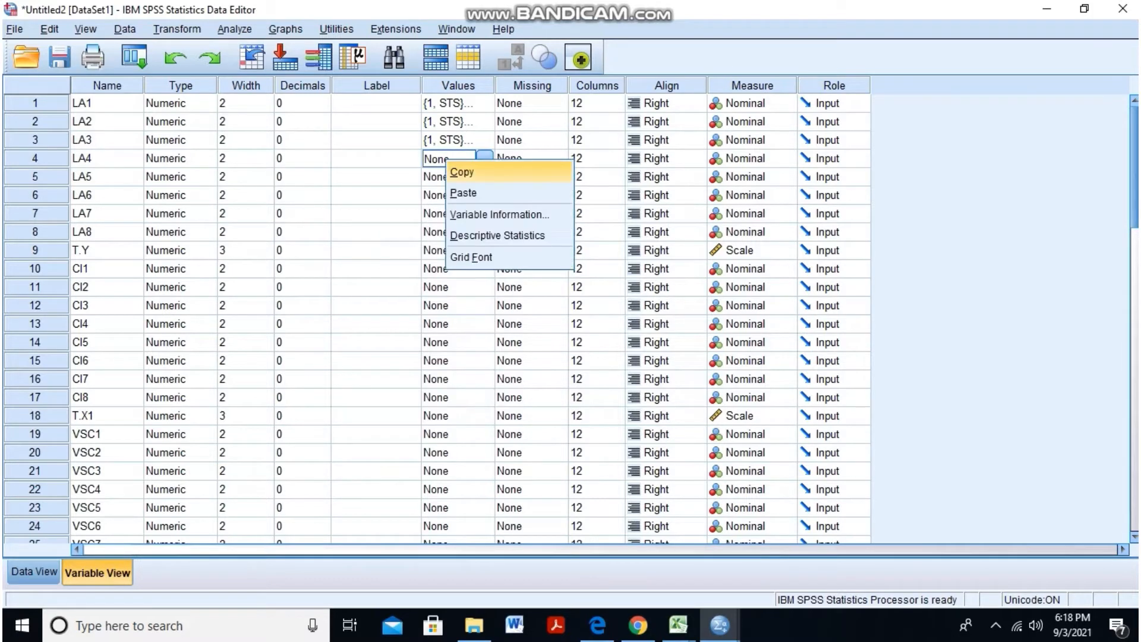
left_click(463, 193)
Paste the copied value labels into LA5 and LA6.
left_click(445, 176)
right_click(447, 177)
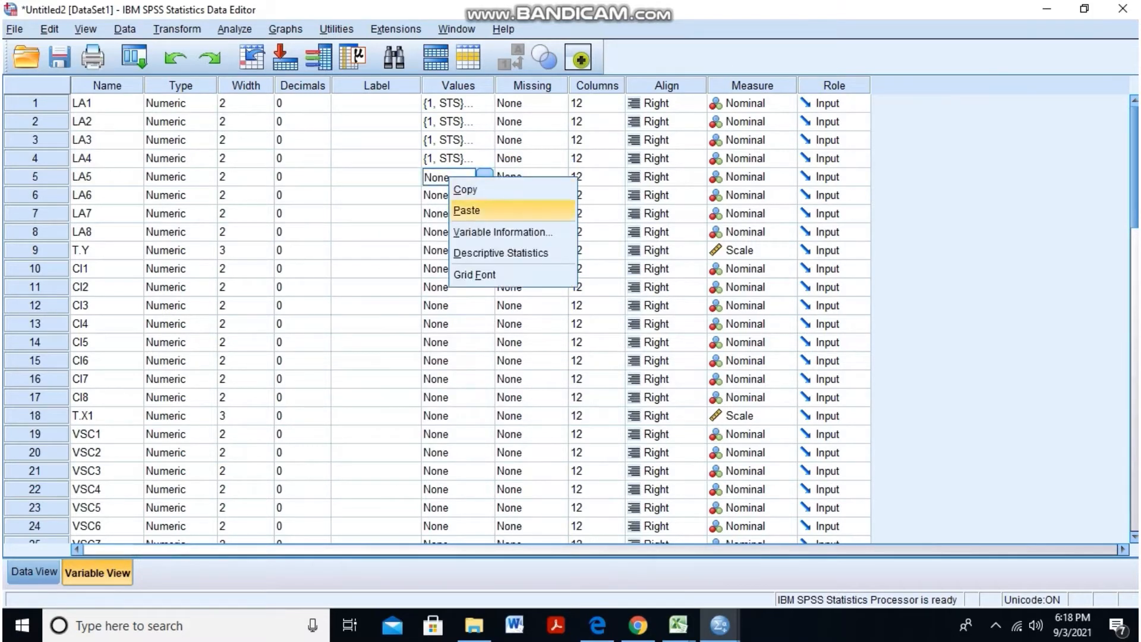
left_click(463, 211)
left_click(446, 195)
right_click(447, 195)
left_click(464, 229)
left_click(446, 214)
right_click(445, 210)
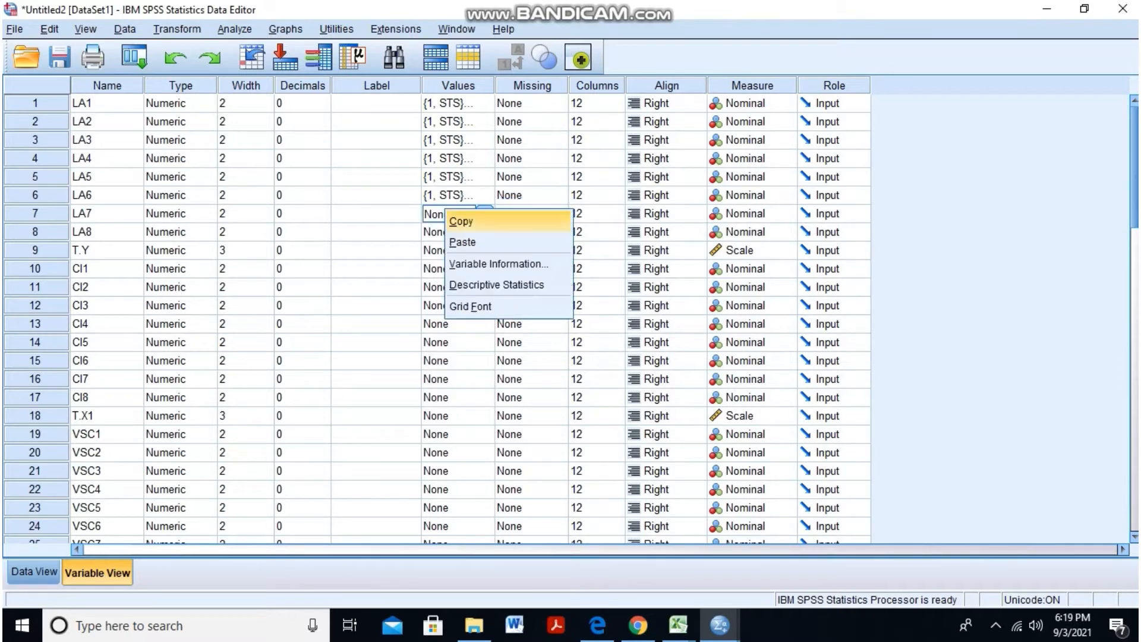
left_click(463, 221)
right_click(447, 210)
left_click(463, 242)
Copy the value labels of LA6 and paste them into LA7 and LA8.
left_click(446, 195)
right_click(455, 196)
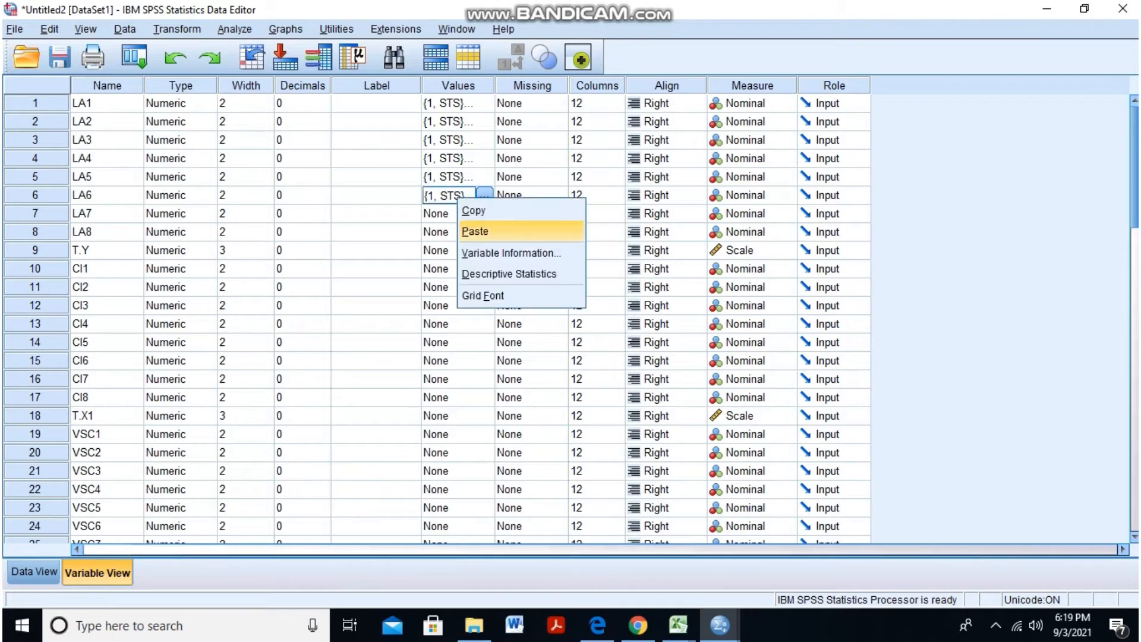
left_click(464, 209)
left_click(447, 214)
right_click(448, 215)
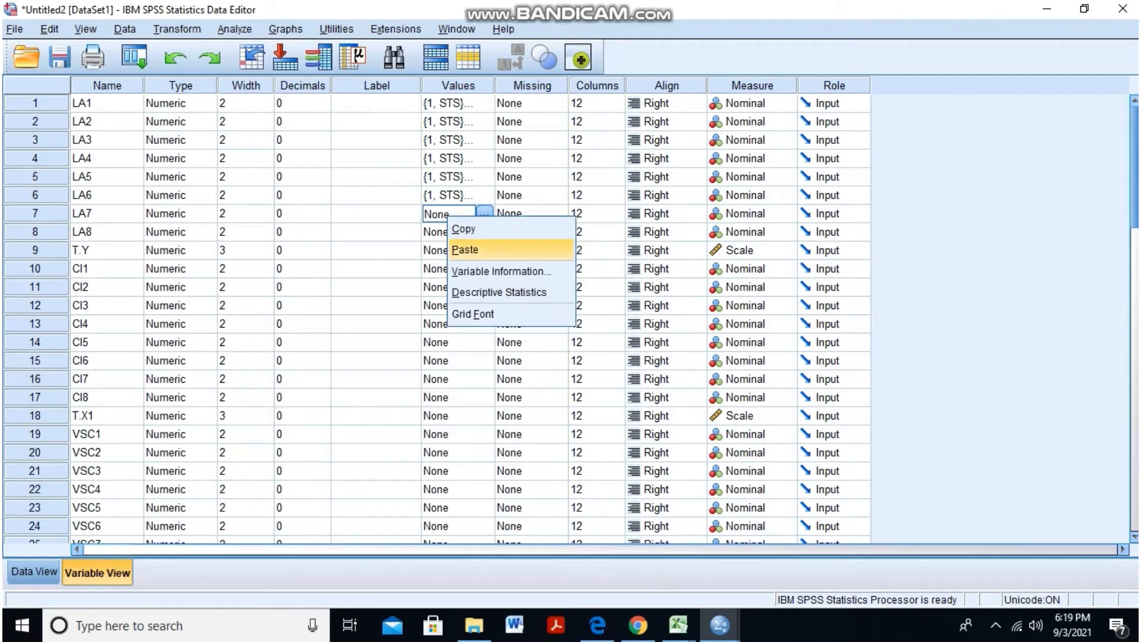
left_click(465, 249)
left_click(447, 232)
right_click(462, 232)
left_click(479, 263)
Paste the copied value labels into CI1, CI2 and CI3, skipping the total variable T.Y.
left_click(448, 270)
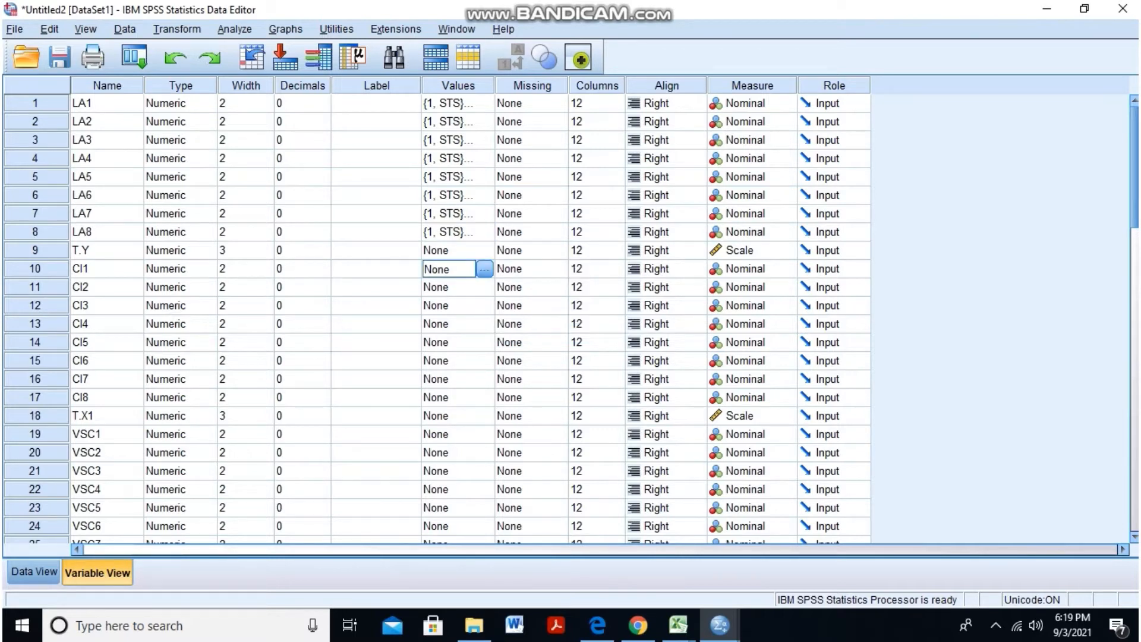
right_click(461, 268)
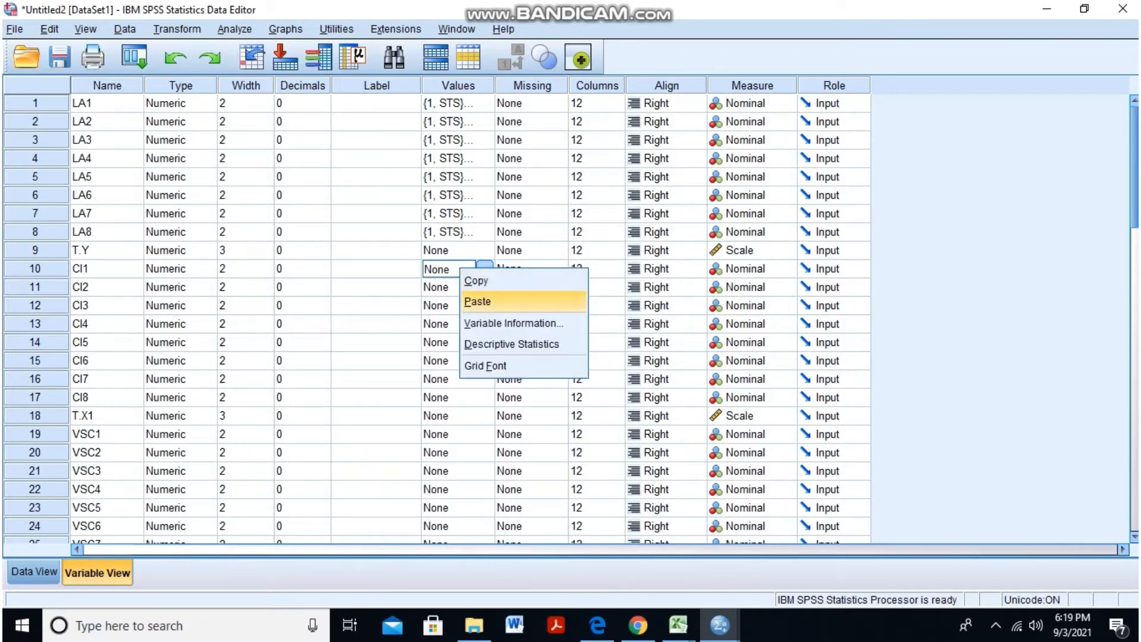
left_click(478, 301)
left_click(458, 287)
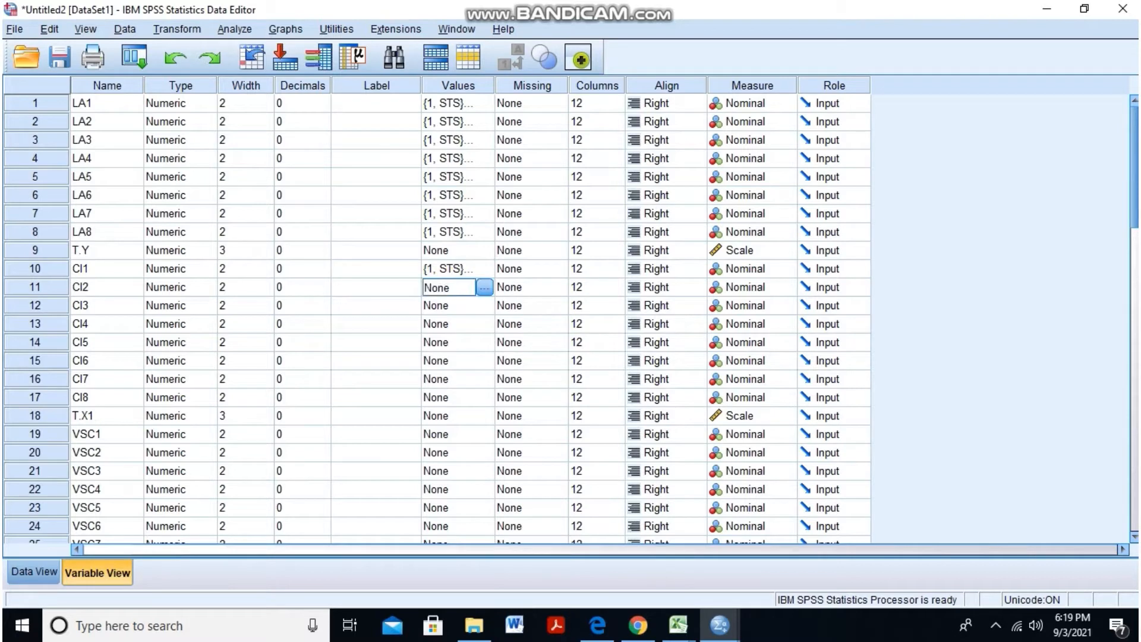
right_click(466, 288)
left_click(479, 319)
right_click(466, 305)
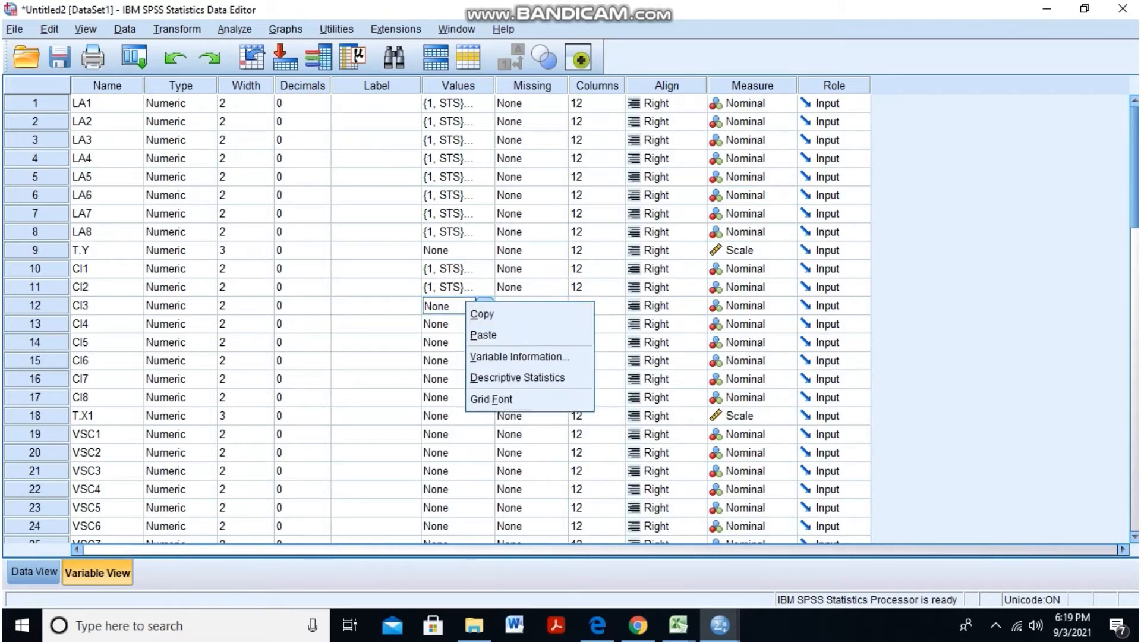
left_click(477, 334)
Paste the copied value labels into CI4, CI5 and CI6.
left_click(452, 324)
right_click(463, 324)
left_click(477, 359)
left_click(452, 343)
right_click(463, 342)
left_click(478, 377)
left_click(451, 361)
right_click(463, 360)
left_click(477, 395)
Paste the copied value labels into CI7 and CI8.
left_click(452, 379)
right_click(463, 378)
left_click(477, 410)
left_click(451, 398)
right_click(462, 397)
left_click(478, 434)
Paste the copied value labels into VSC1, VSC2 and VSC3, skipping the total variable T.X1.
left_click(452, 415)
right_click(462, 415)
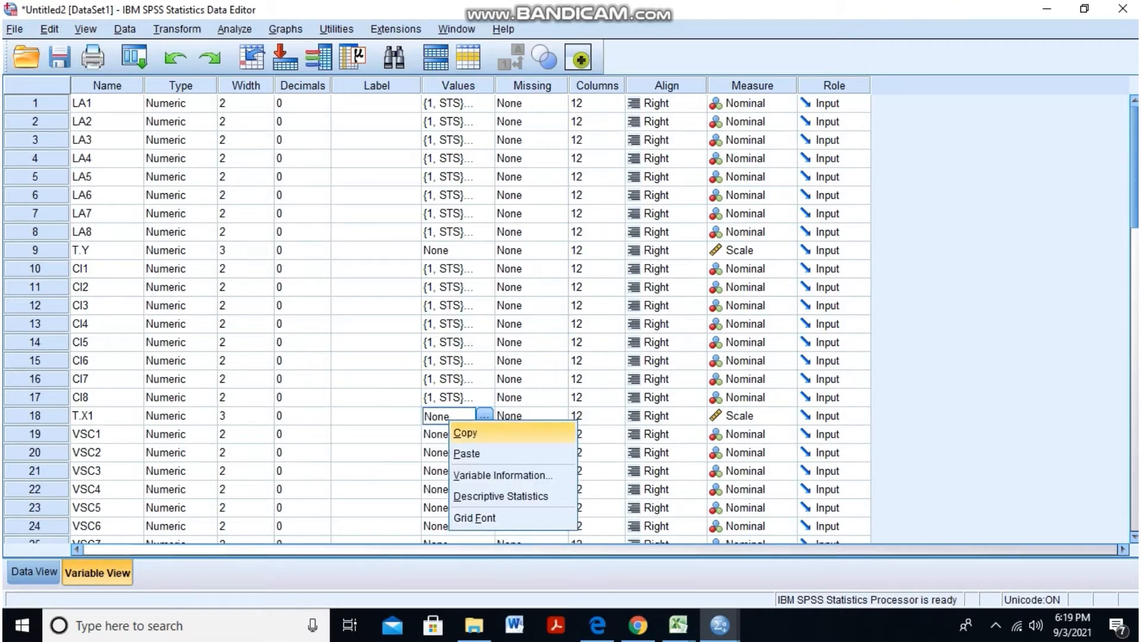
left_click(437, 435)
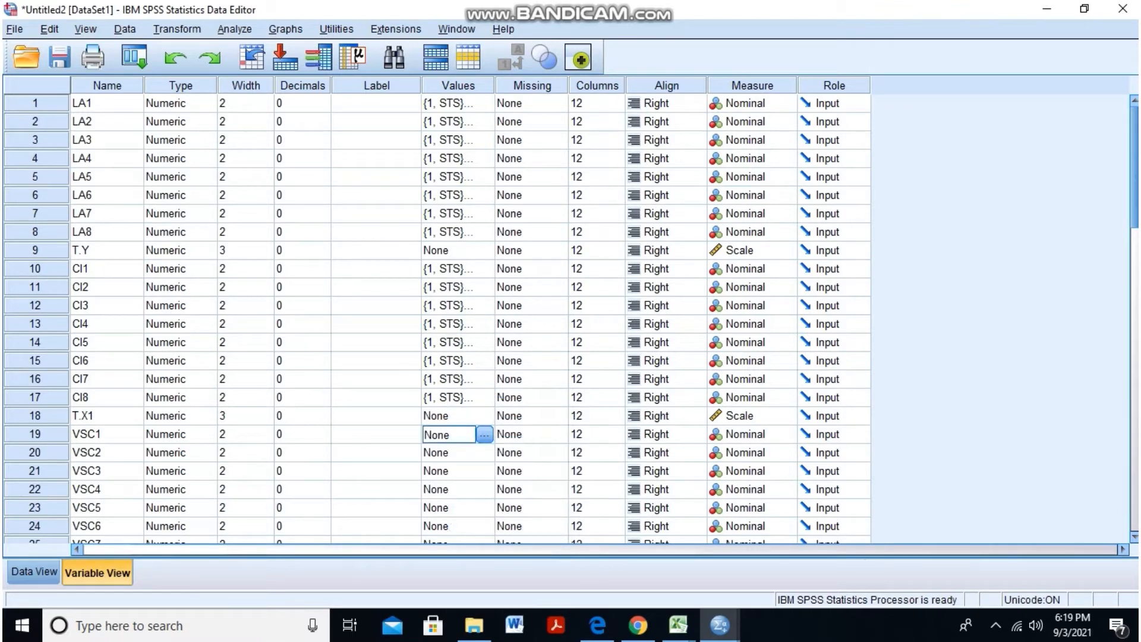
right_click(435, 426)
left_click(458, 460)
scroll(458, 357, "down", 2)
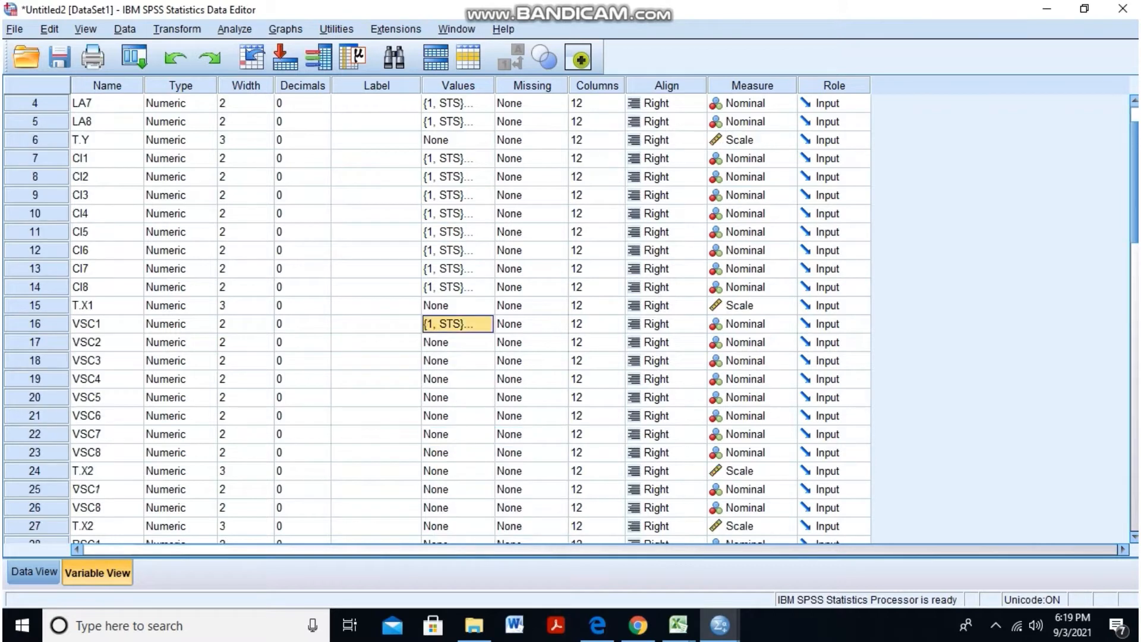
left_click(446, 342)
right_click(445, 342)
left_click(470, 374)
left_click(447, 361)
right_click(447, 361)
left_click(463, 393)
Paste the copied value labels into VSC4 and VSC5.
left_click(447, 379)
right_click(447, 380)
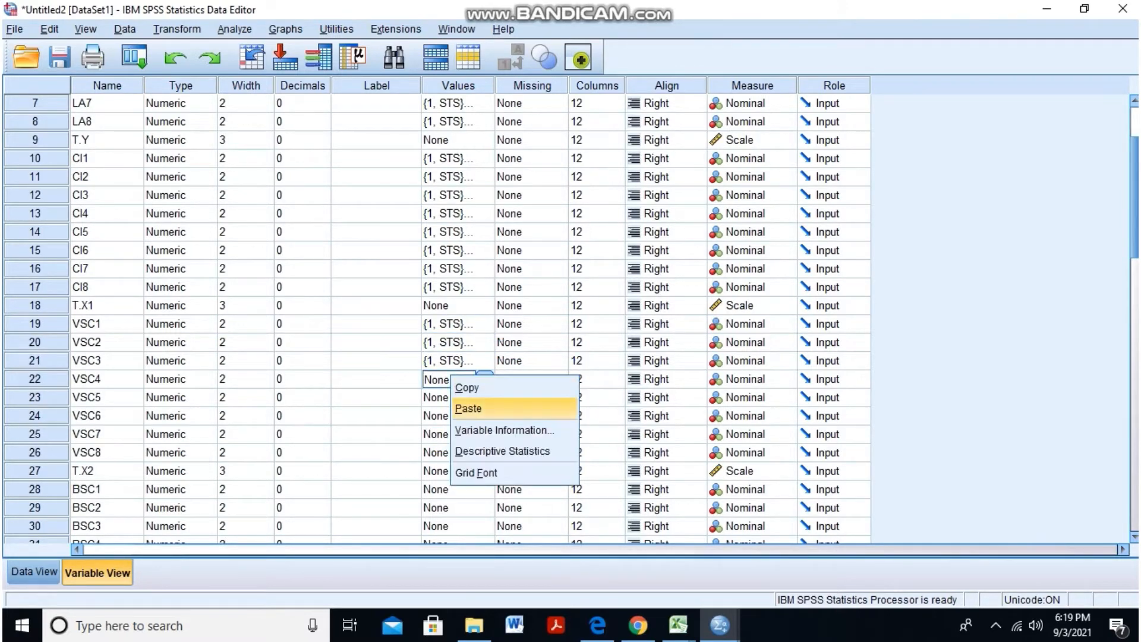
left_click(463, 410)
left_click(448, 397)
right_click(448, 397)
left_click(464, 430)
Copy the value labels of VSC5 and paste them into VSC6, VSC7 and VSC8 together.
left_click(447, 415)
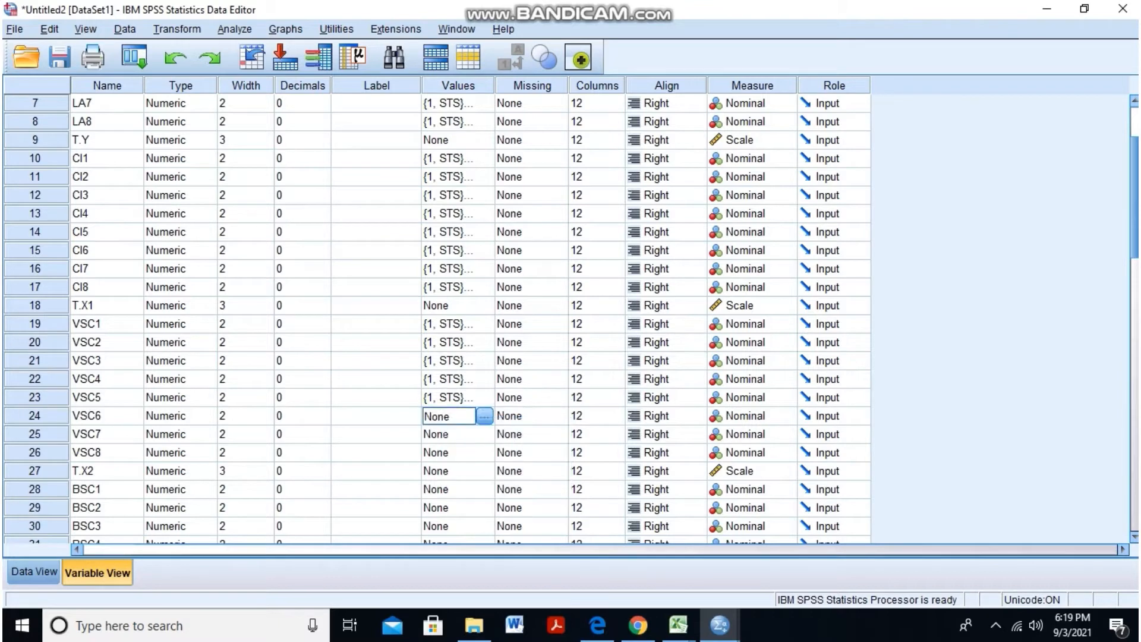
right_click(447, 416)
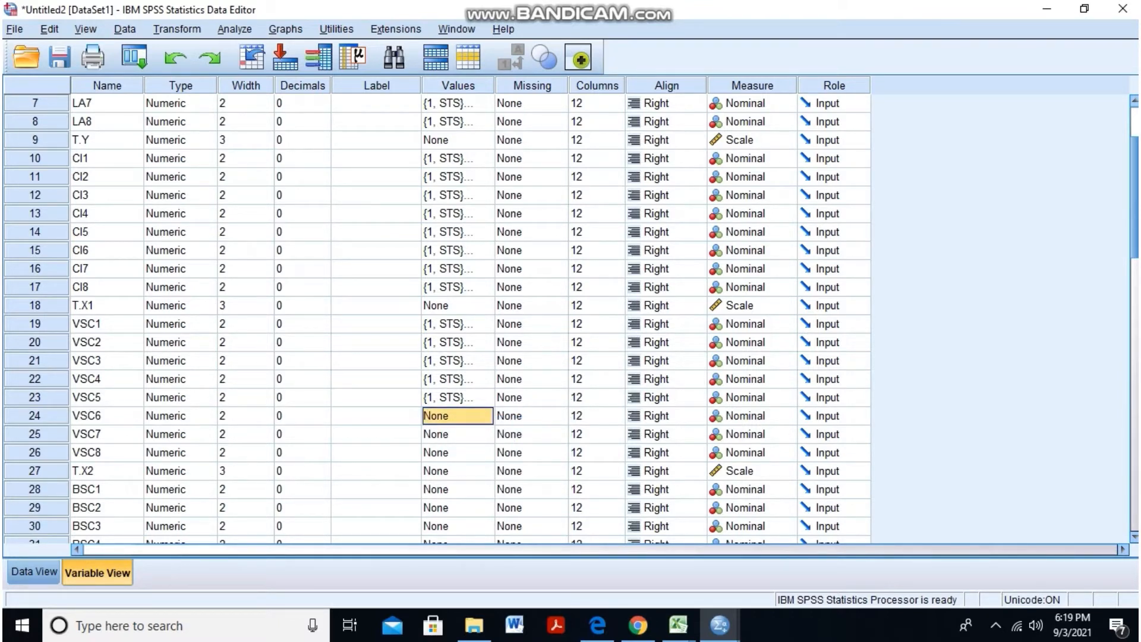
right_click(452, 396)
left_click(475, 408)
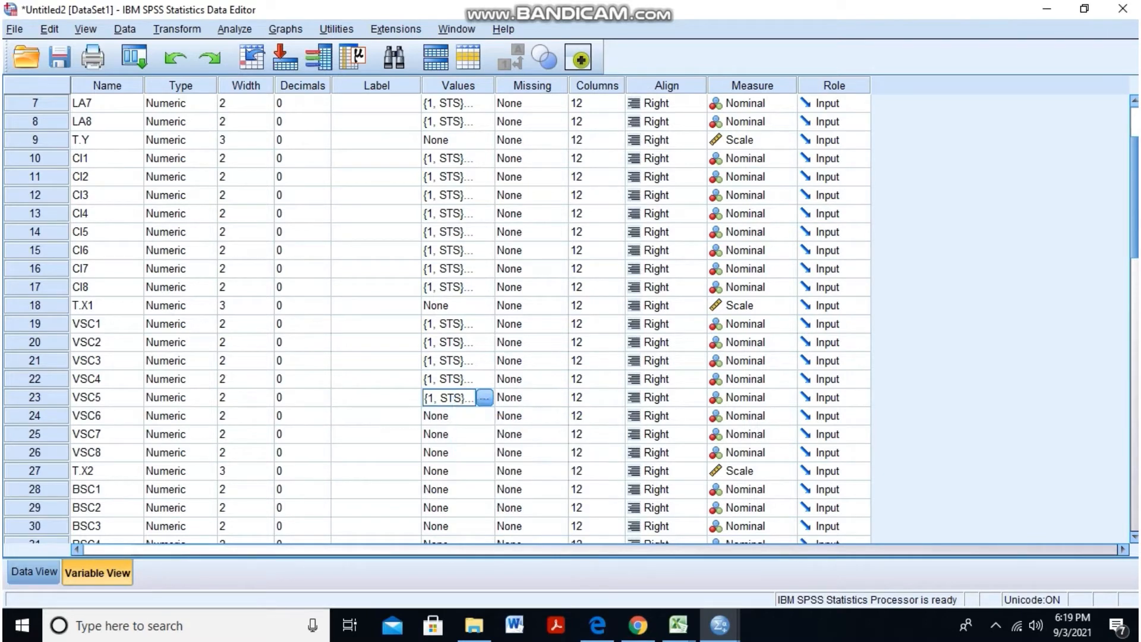
left_click_drag(447, 415, 447, 452)
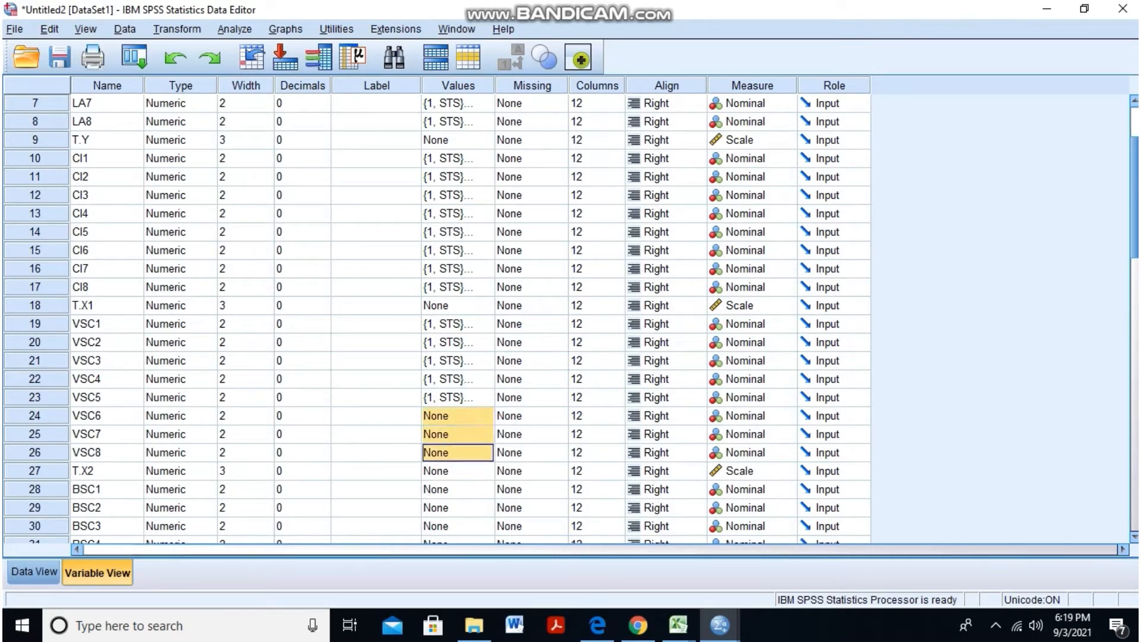
right_click(478, 435)
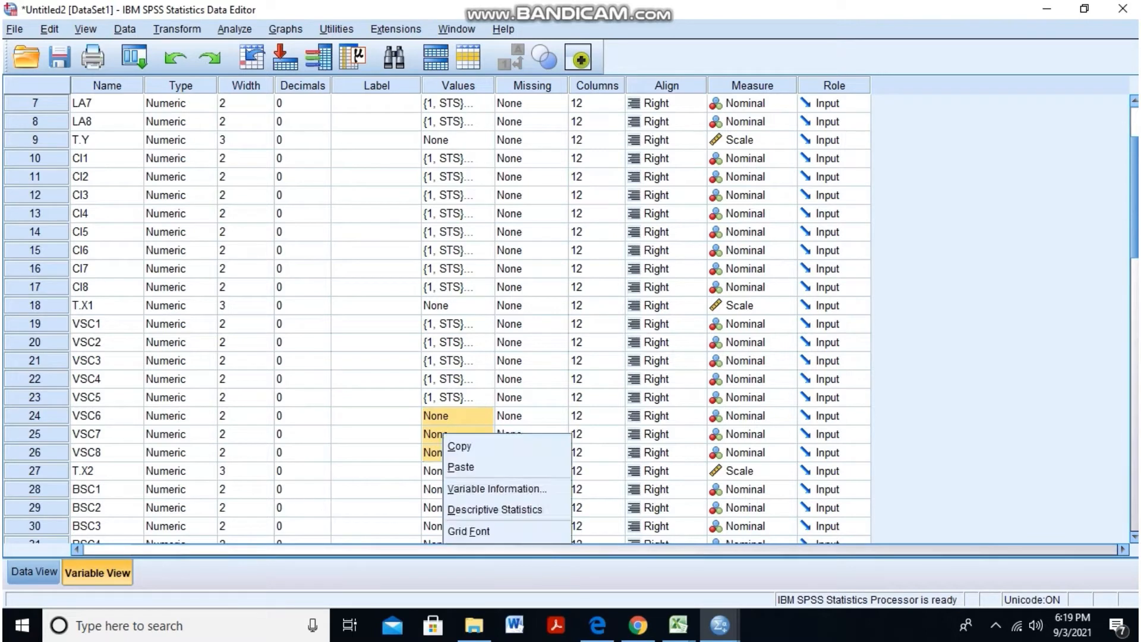
left_click(493, 467)
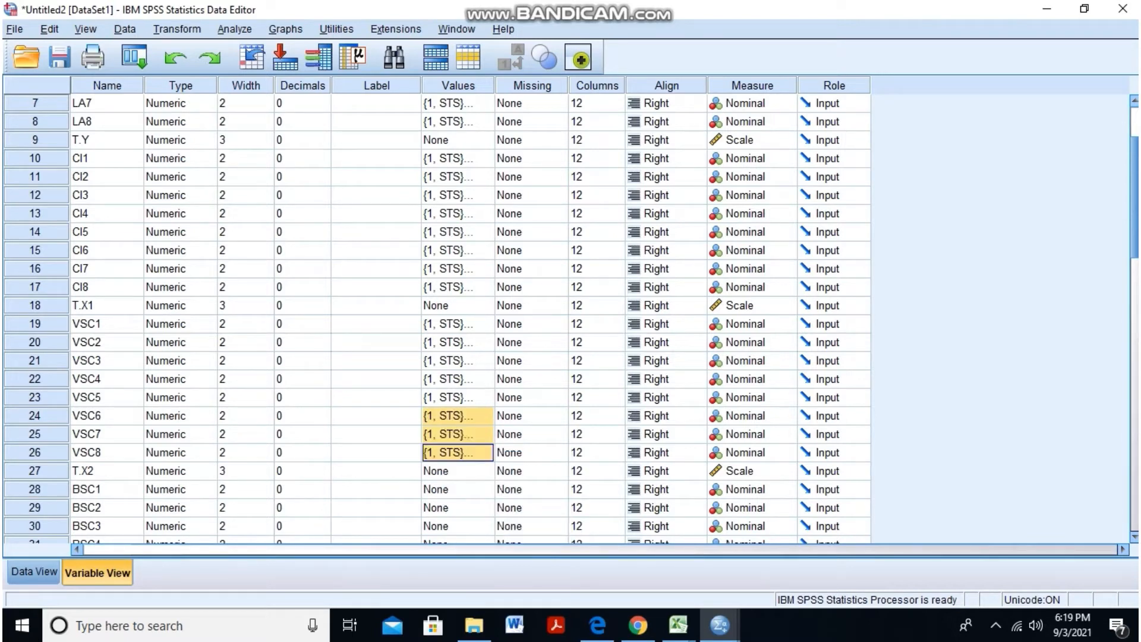
Paste the copied value labels into BSC1 through BSC8 at once, skipping the total variable T.X2.
left_click(450, 471)
scroll(450, 471, "down", 3)
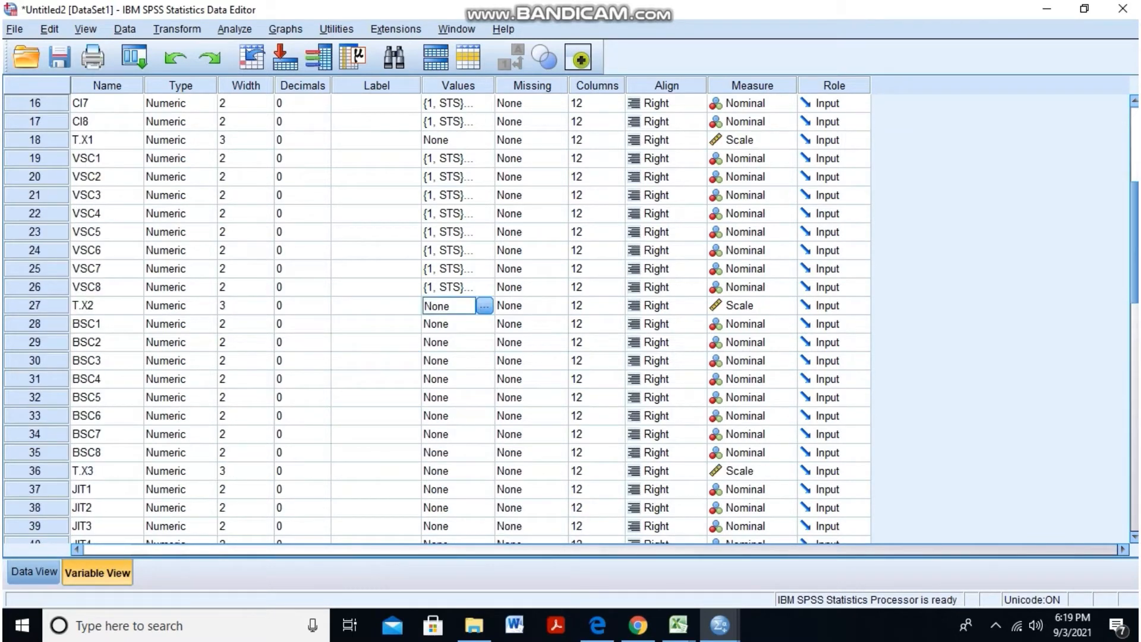
scroll(565, 315, "down", 1)
left_click_drag(452, 269, 452, 397)
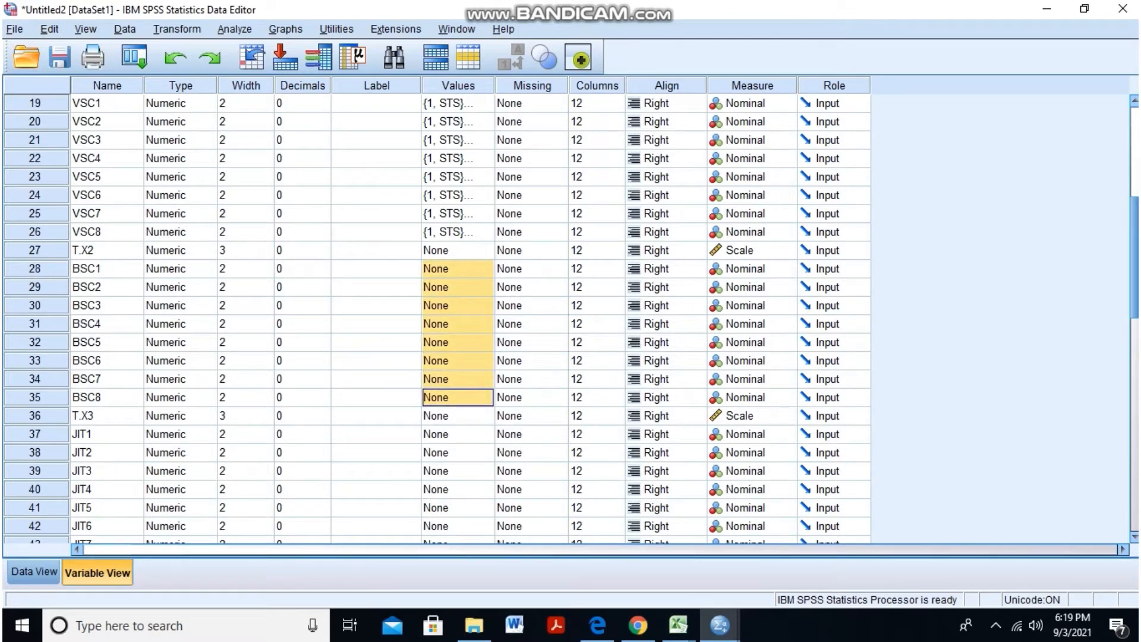
right_click(440, 374)
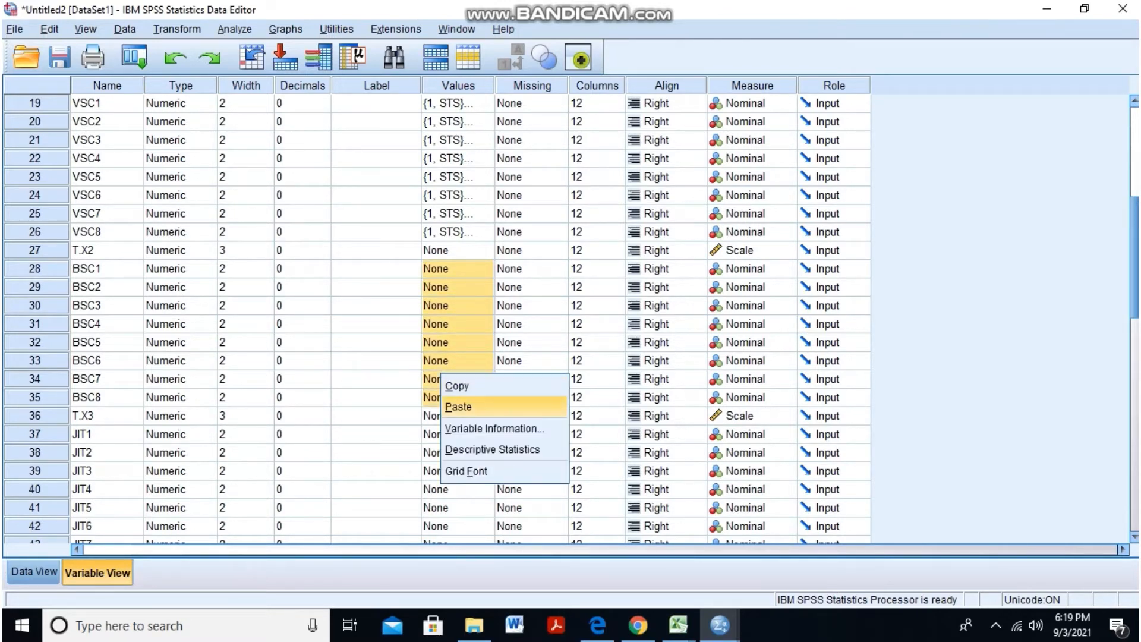
left_click(470, 404)
Paste the copied value labels into JIT1 through JIT8 at once, skipping the total variable T.X3.
left_click(451, 416)
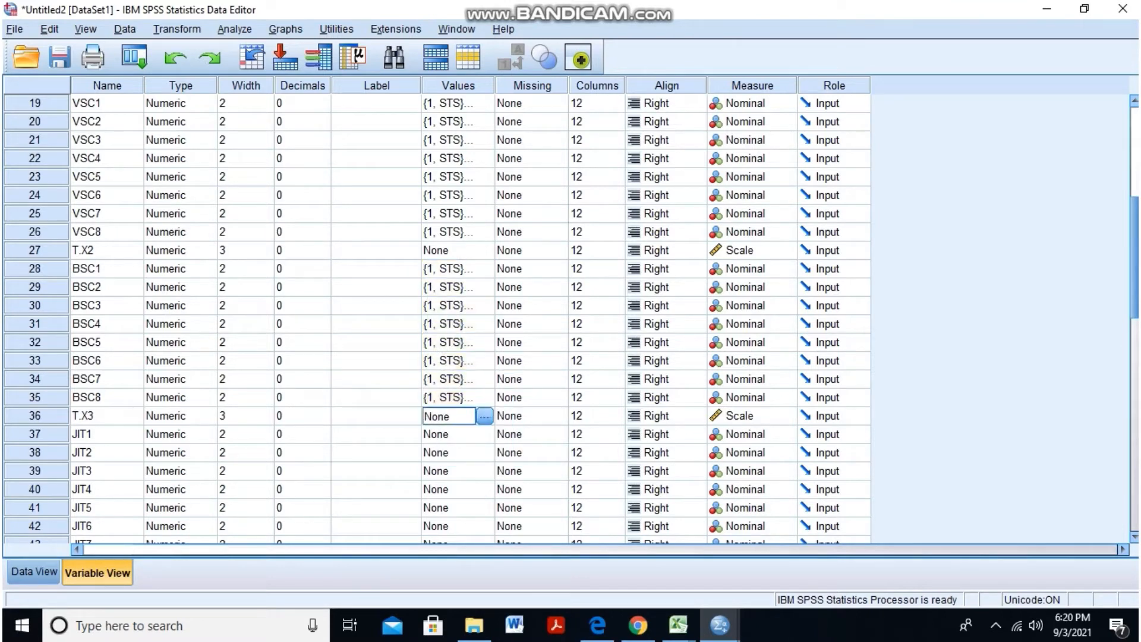
scroll(571, 315, "down", 1)
scroll(570, 315, "down", 1)
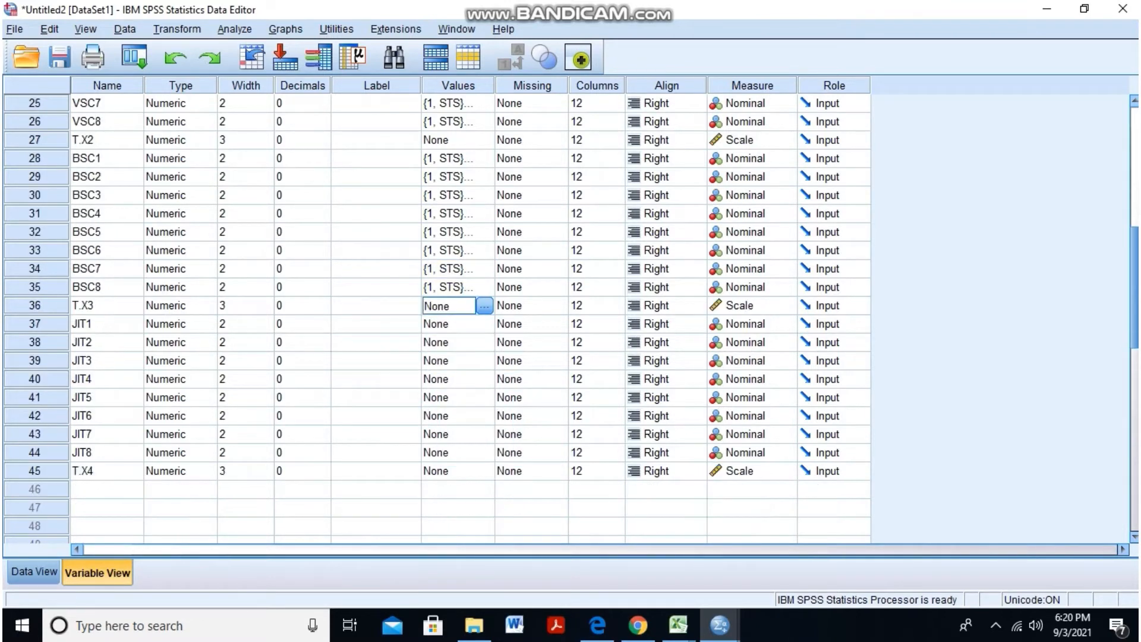
left_click_drag(458, 324, 458, 452)
right_click(462, 378)
left_click(479, 413)
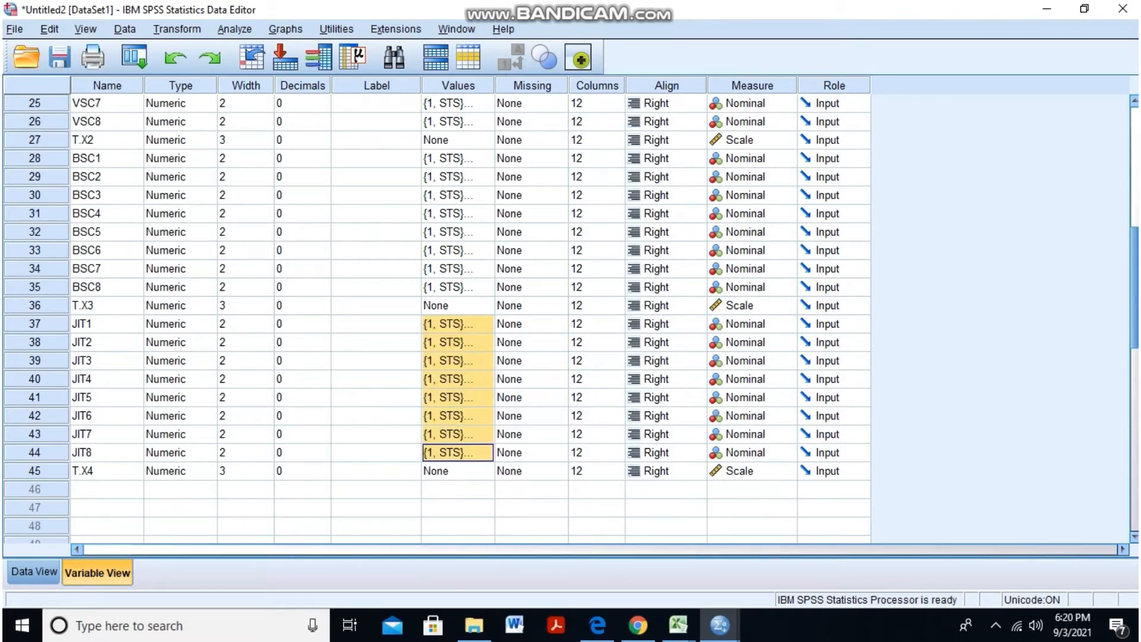
Give the total variables T.Y and T.X1 the variable labels "T.Y" and "T.X1".
scroll(458, 416, "up", 2)
scroll(571, 315, "up", 6)
left_click(376, 233)
left_click(377, 251)
type("T")
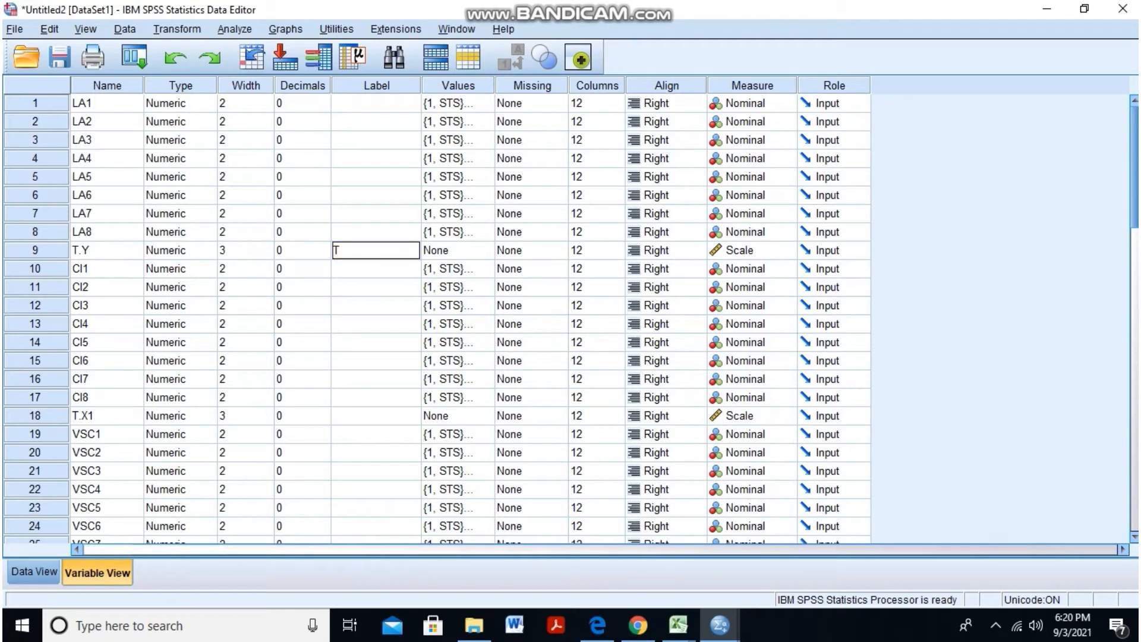
type(".Y")
key("Return")
left_click(376, 416)
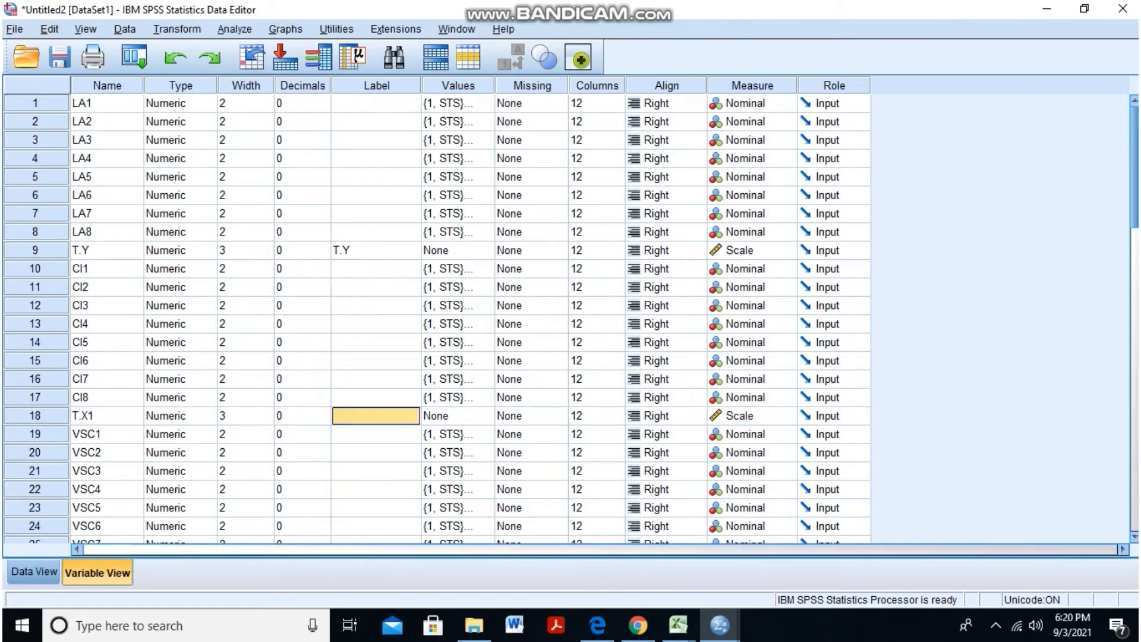
type("T.X1")
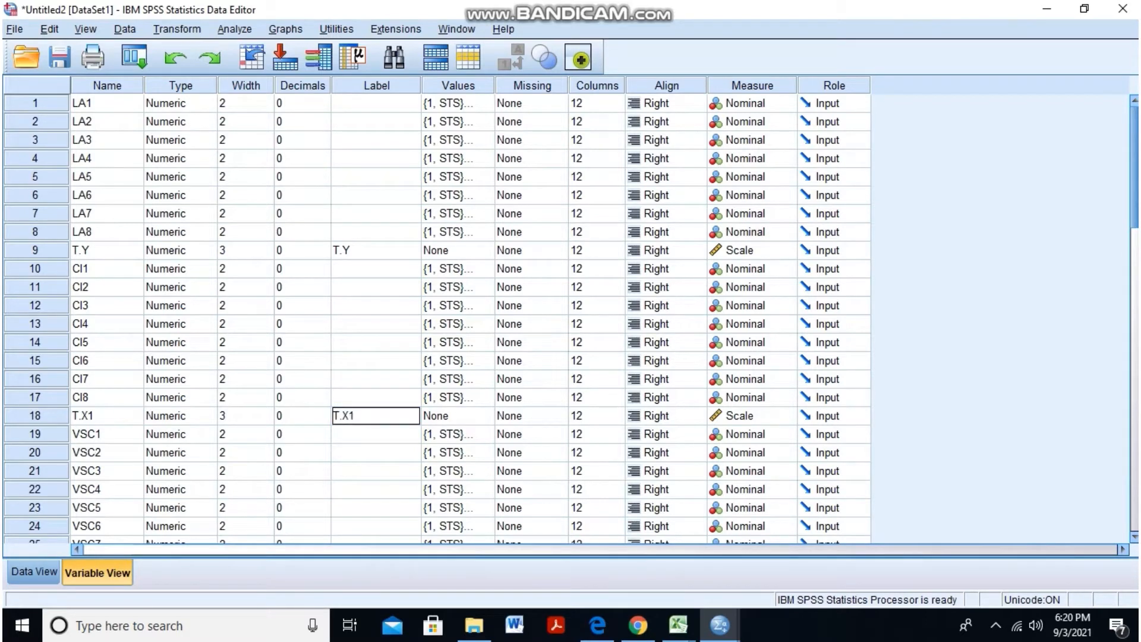
Give the total variables T.X2 and T.X3 the variable labels "T.X2" and "T.X3".
scroll(571, 315, "down", 5)
left_click(376, 306)
type("T.X2")
left_click(376, 472)
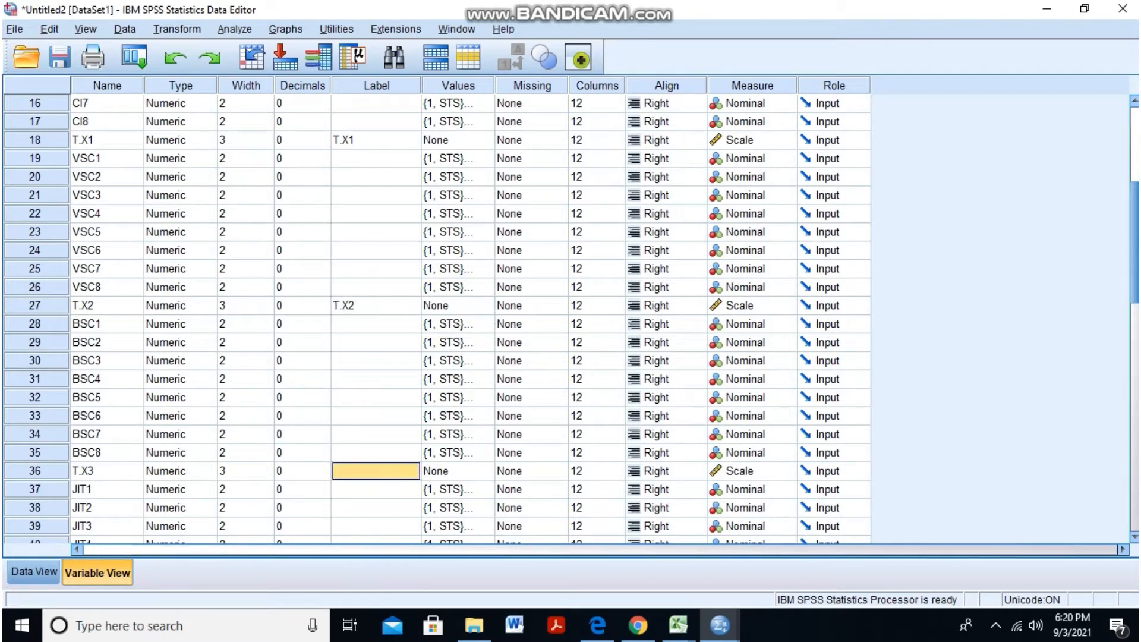
type("T.X3")
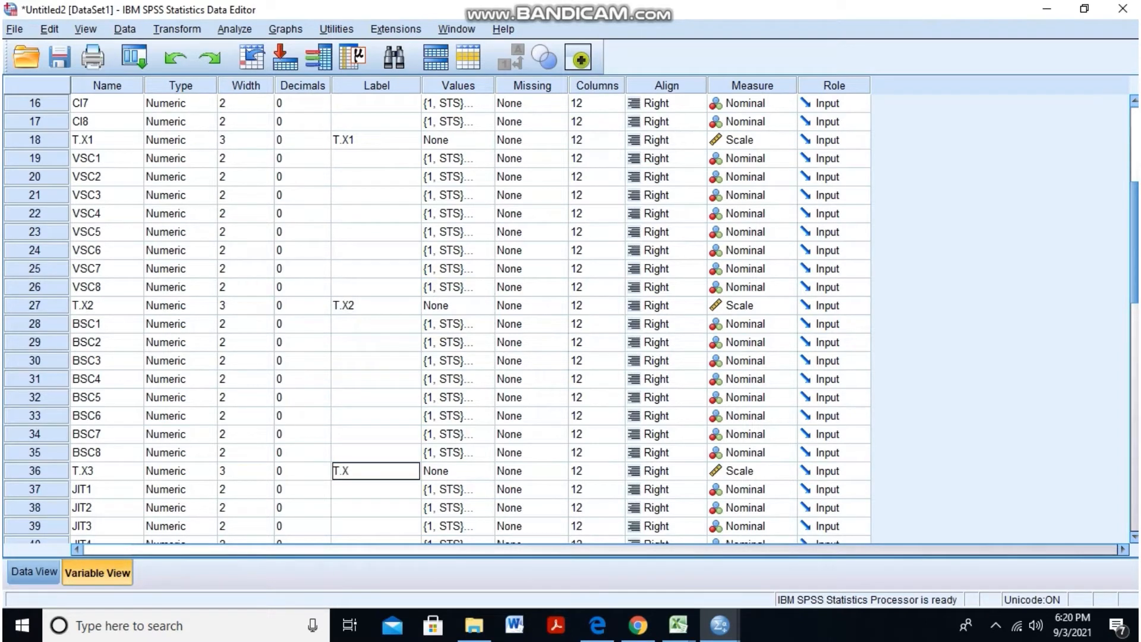
Give the last total variable, T.X4, the variable label "T.X4".
scroll(565, 315, "down", 3)
left_click(376, 472)
type("T.")
type("X4")
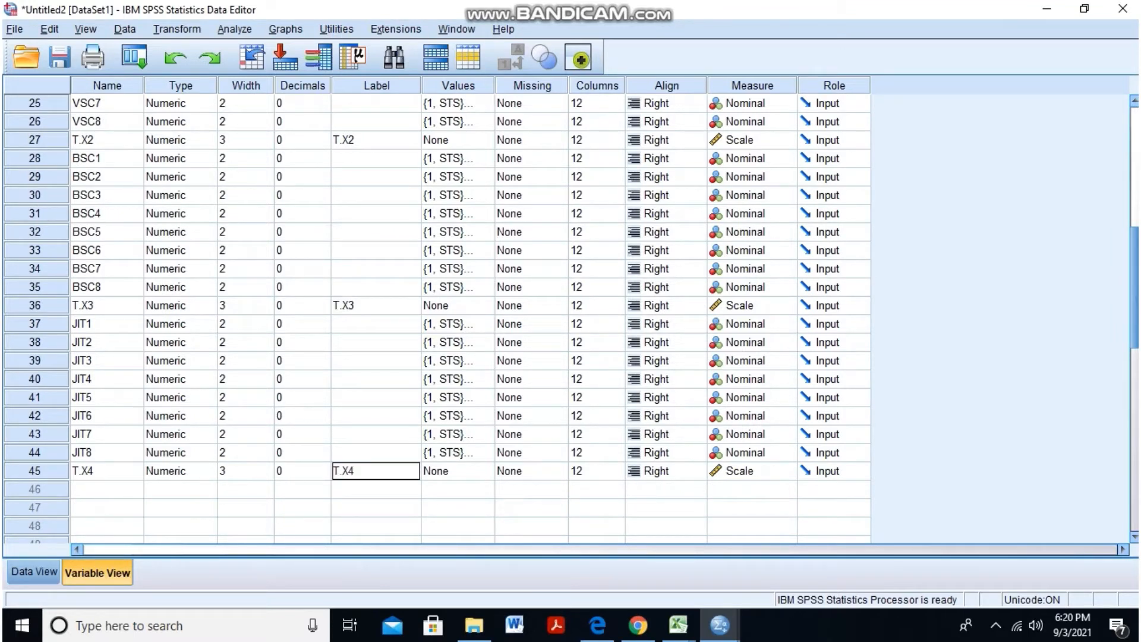
left_click(376, 434)
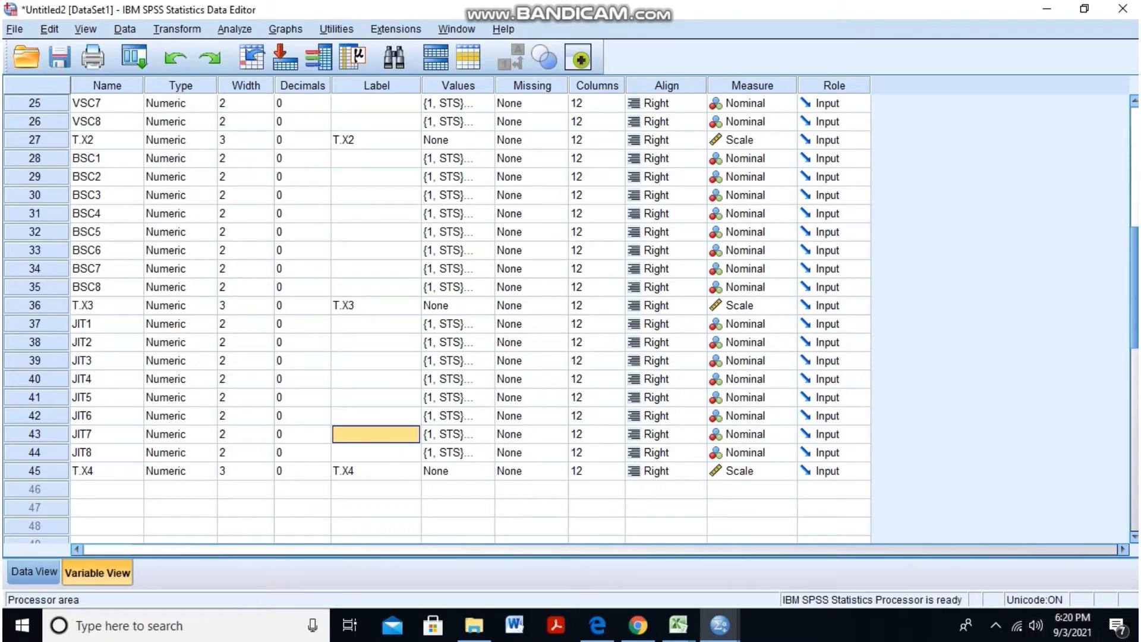
Switch to the case data and open the Descriptives procedure for descriptive statistics.
left_click(34, 572)
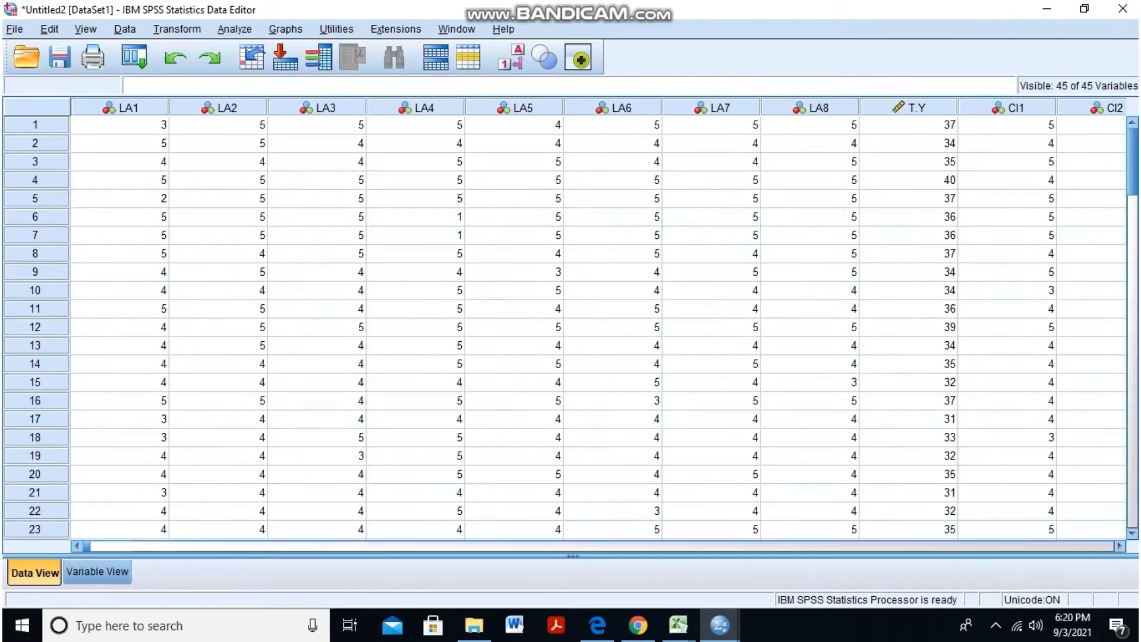
mouse_move(86, 546)
left_mouse_down()
mouse_move(815, 546)
mouse_move(84, 547)
left_mouse_up()
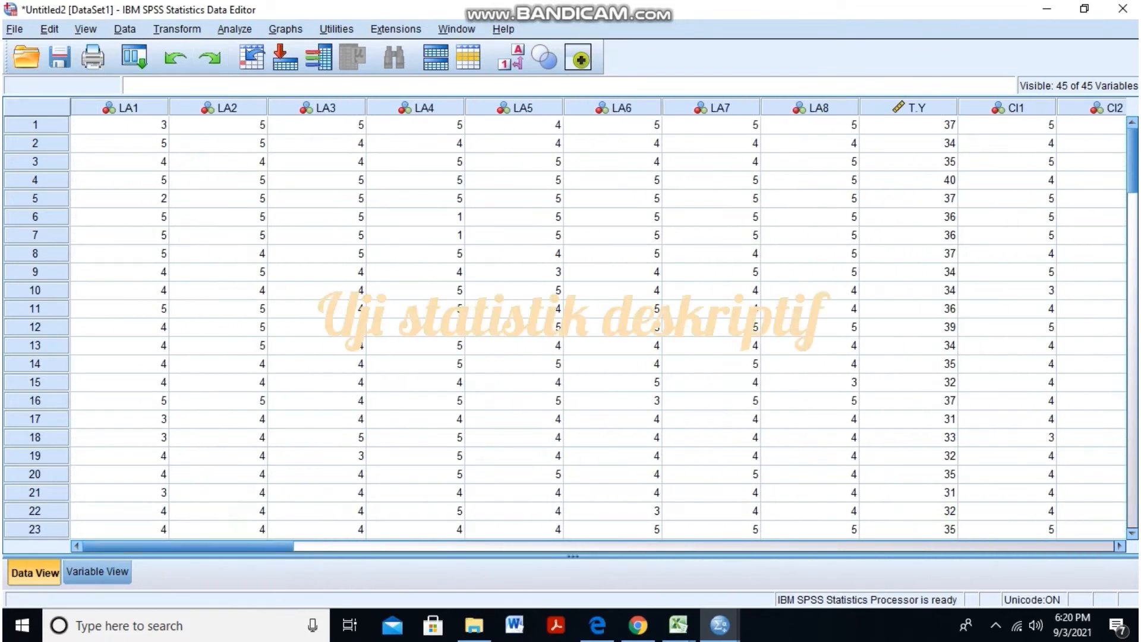
left_click(234, 29)
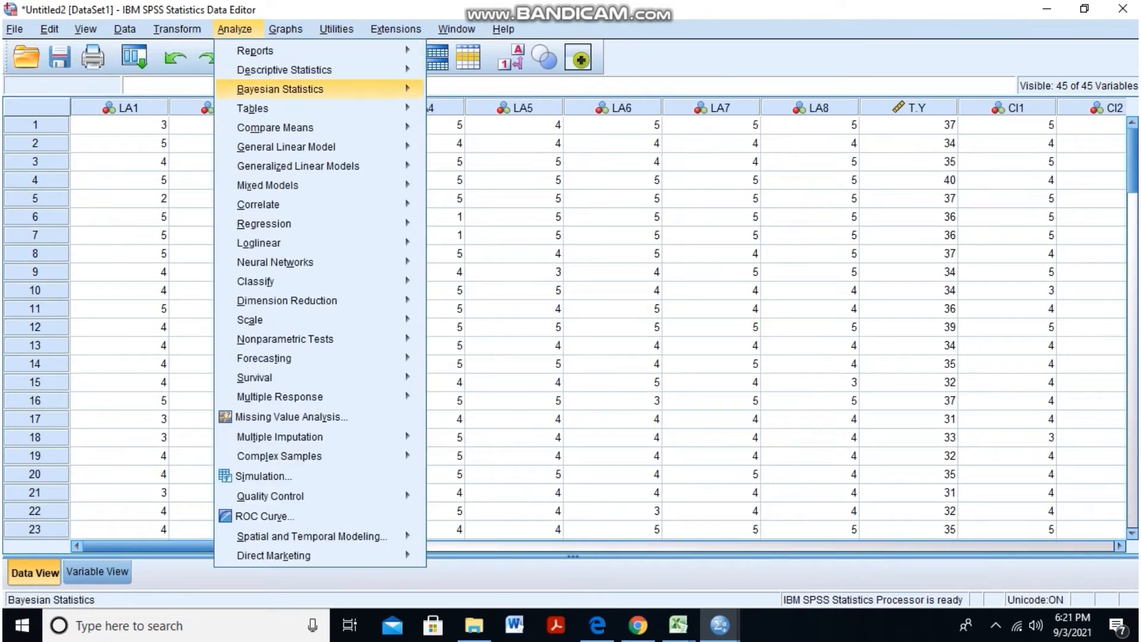
mouse_move(284, 70)
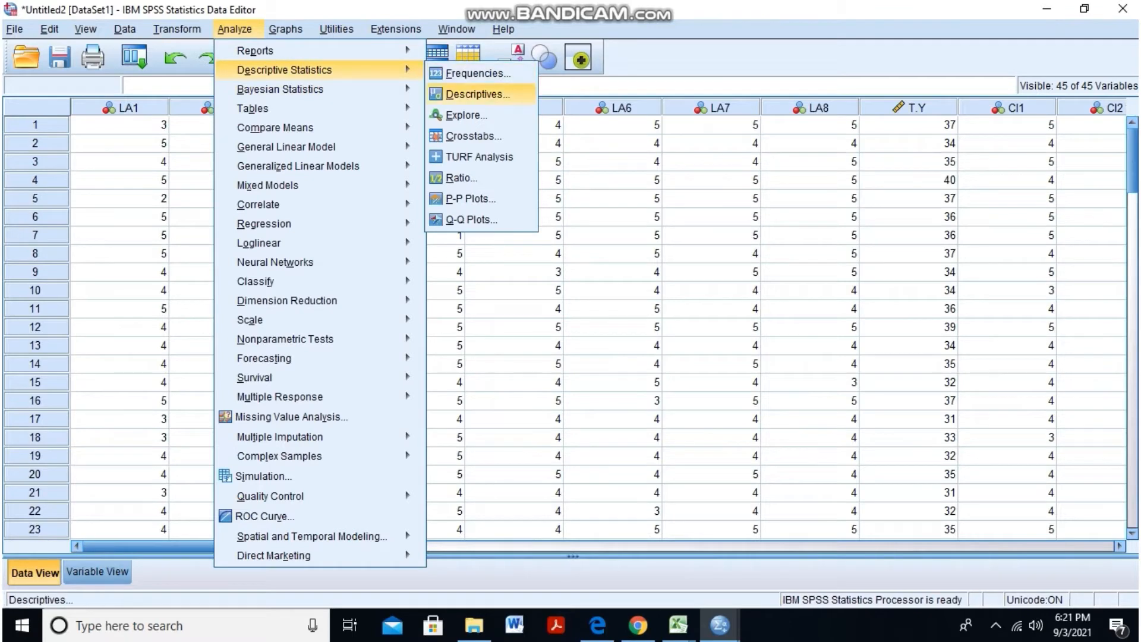
left_click(477, 93)
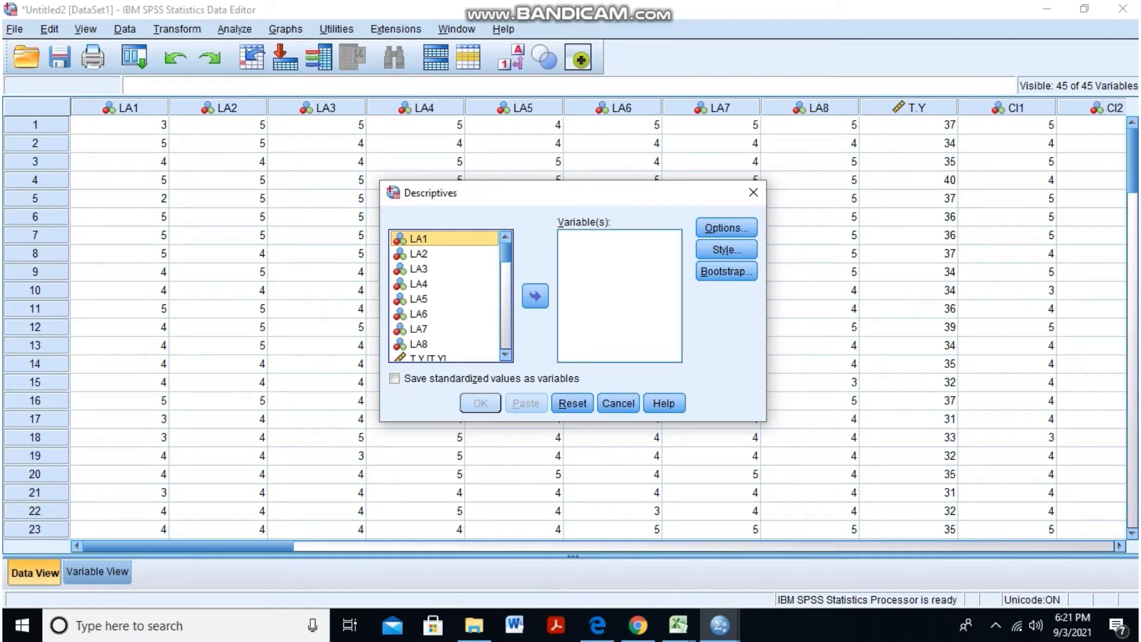
Add T.Y, T.X1, T.X2, T.X3 and T.X4 to the Descriptives analysis and accept mean, standard deviation, minimum and maximum as its statistics.
scroll(446, 295, "down", 1)
scroll(446, 329, "up", 1)
scroll(446, 329, "down", 3)
scroll(446, 329, "up", 1)
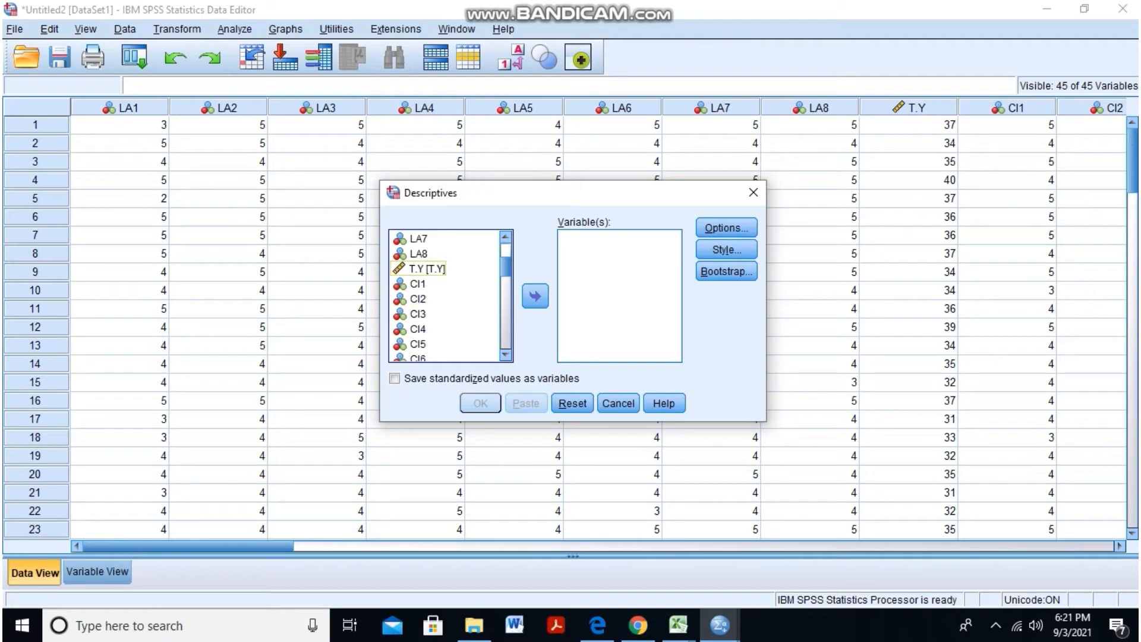
scroll(446, 329, "down", 3)
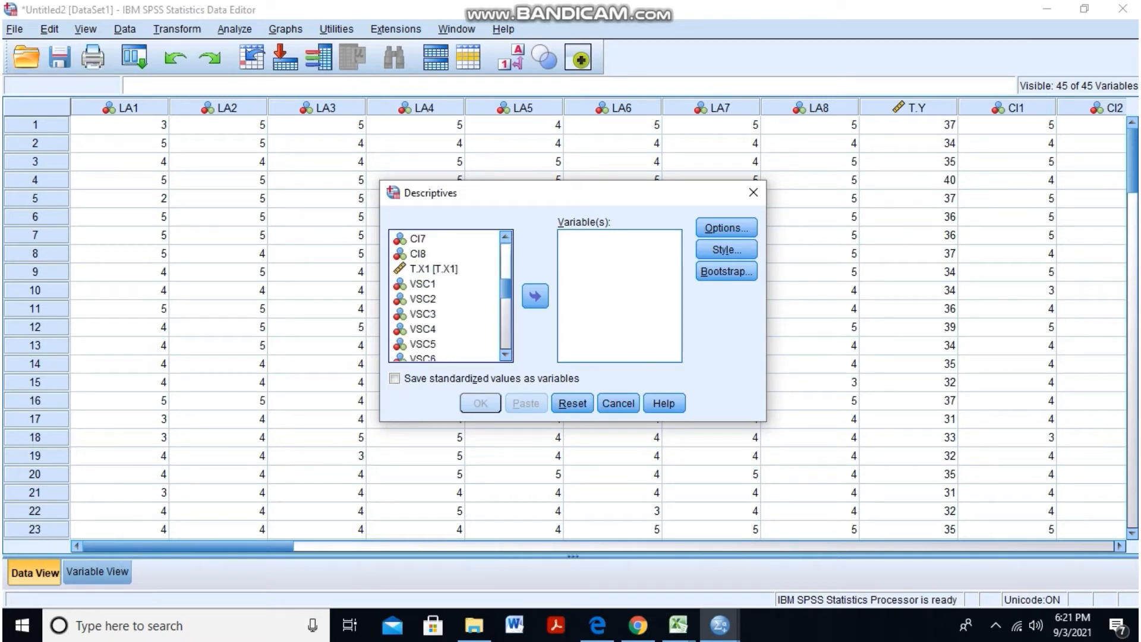
scroll(446, 329, "down", 2)
scroll(446, 314, "down", 3)
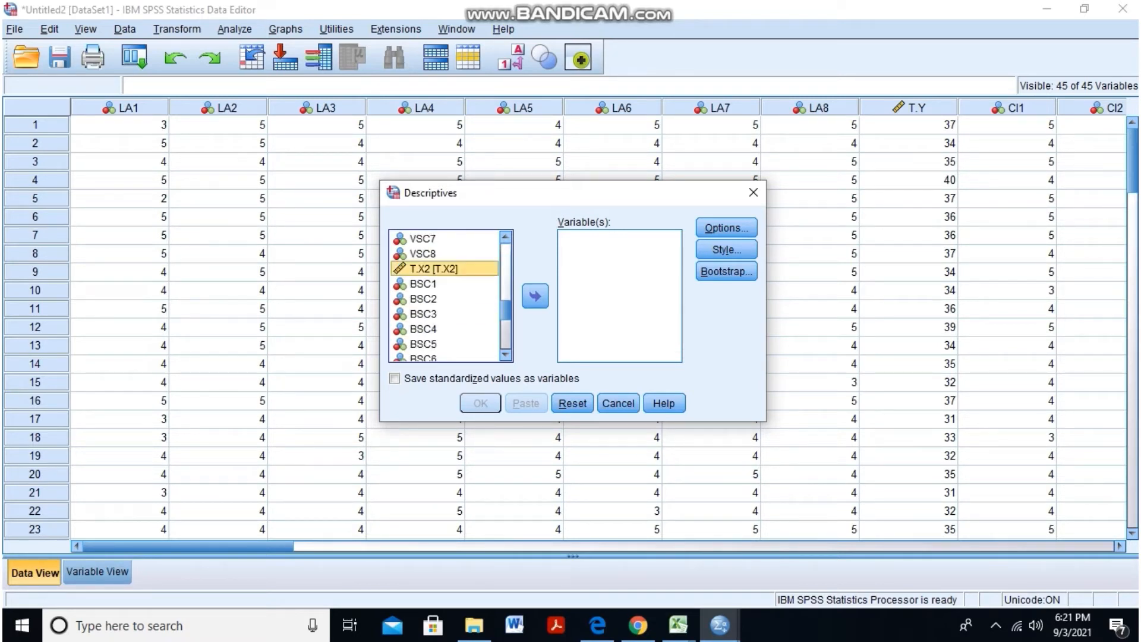
scroll(446, 313, "down", 2)
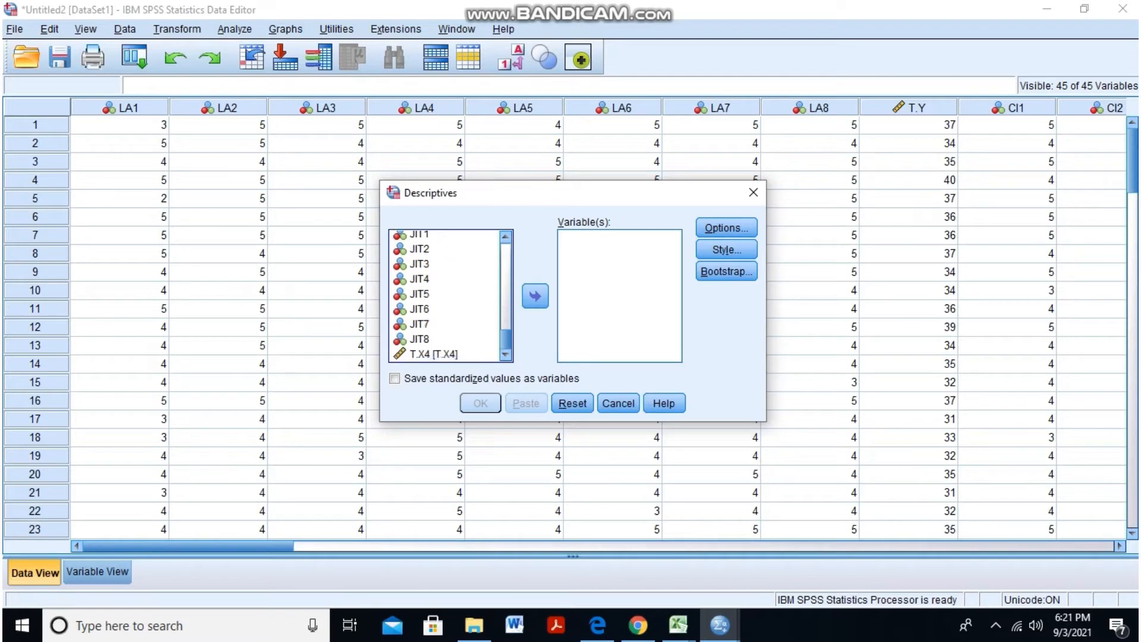
left_click(446, 354, "ctrl")
left_click(535, 296)
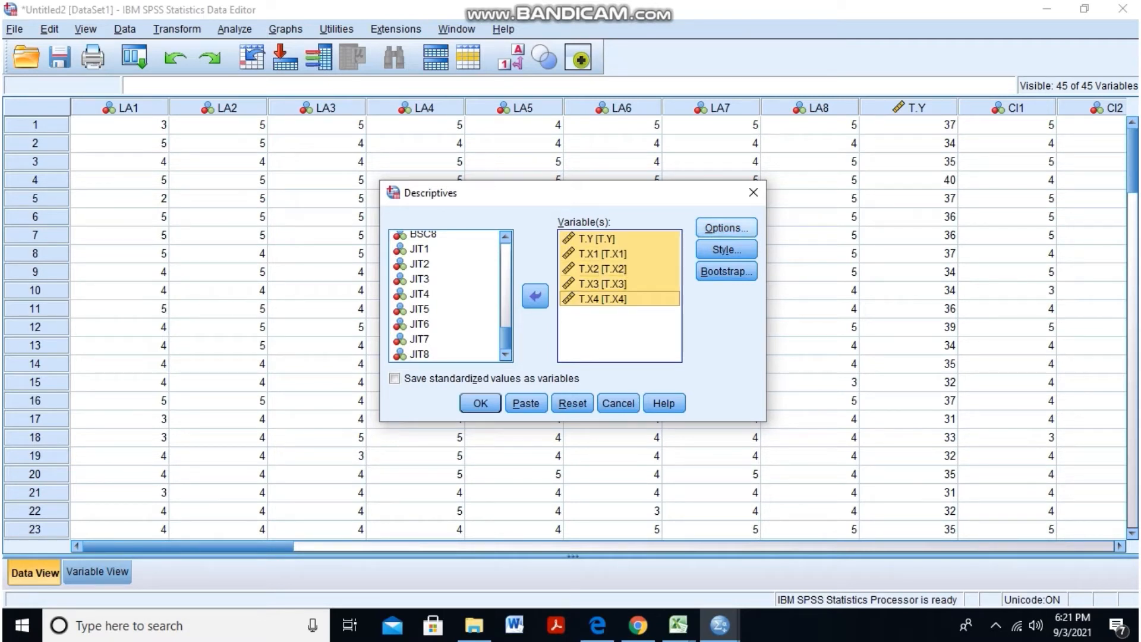
left_click(726, 228)
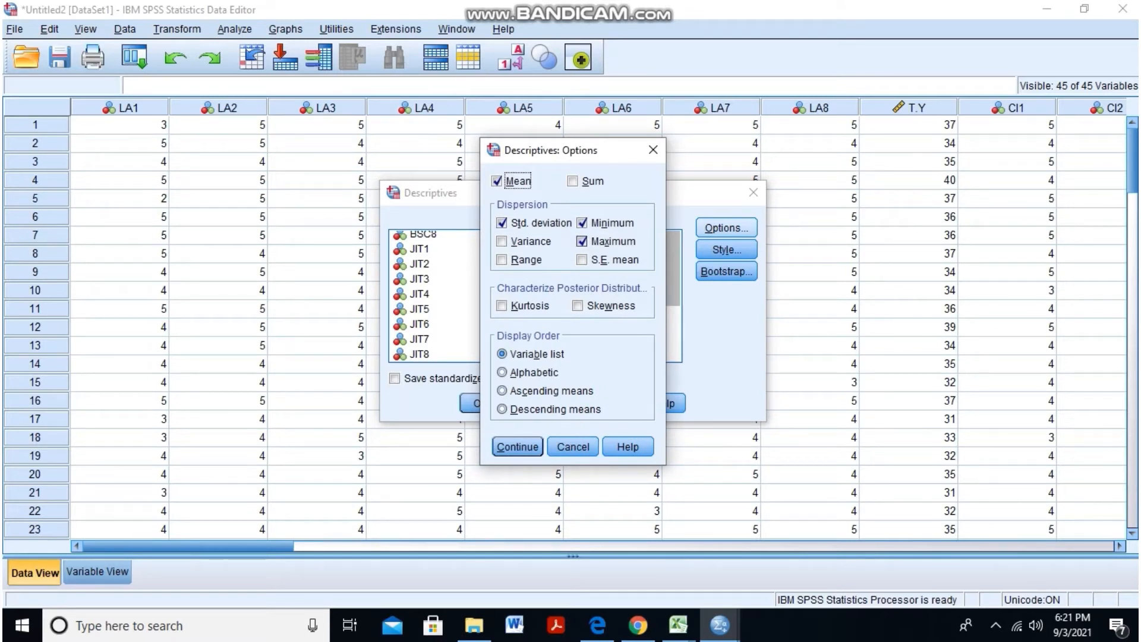
key("Return")
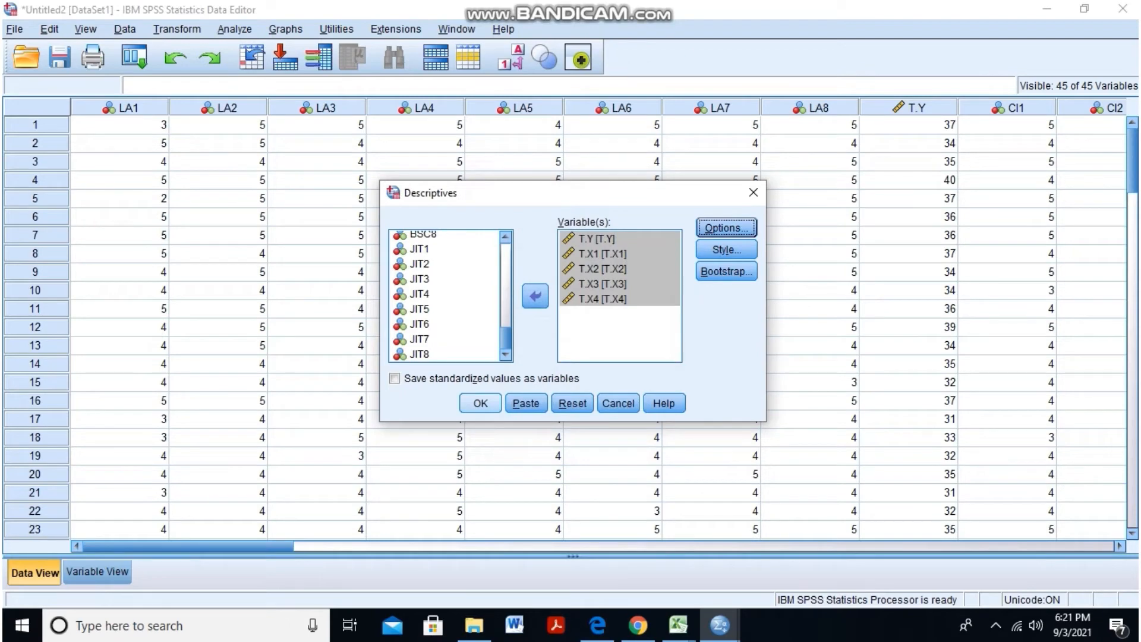
Run the Descriptives analysis on the total variables and select the Descriptive Statistics table in the output.
left_click(480, 403)
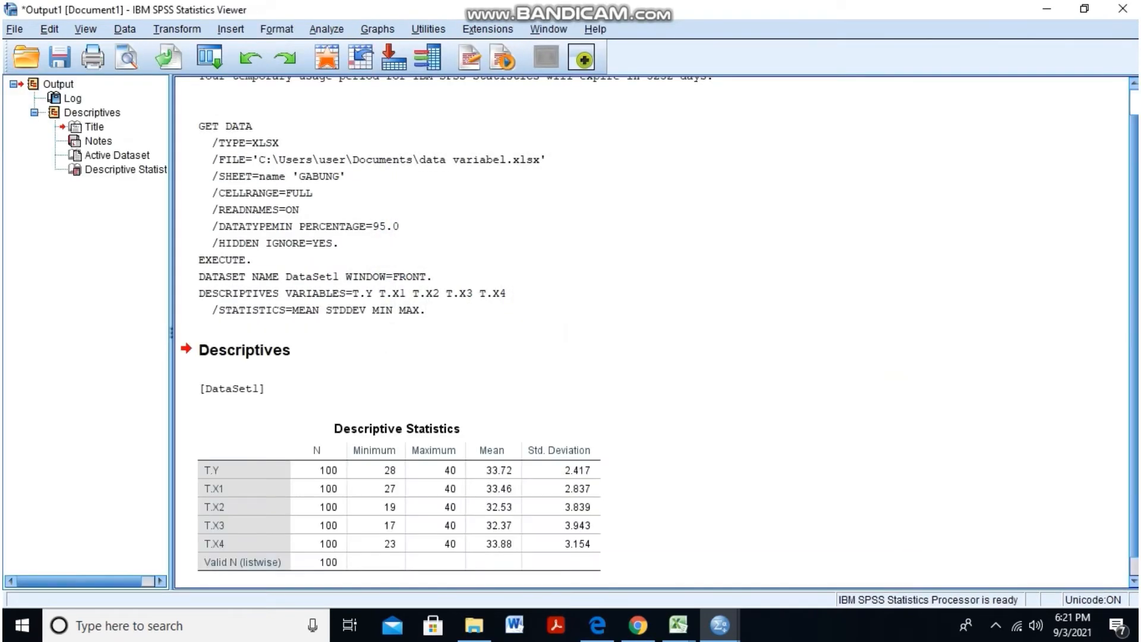
scroll(566, 333, "up", 1)
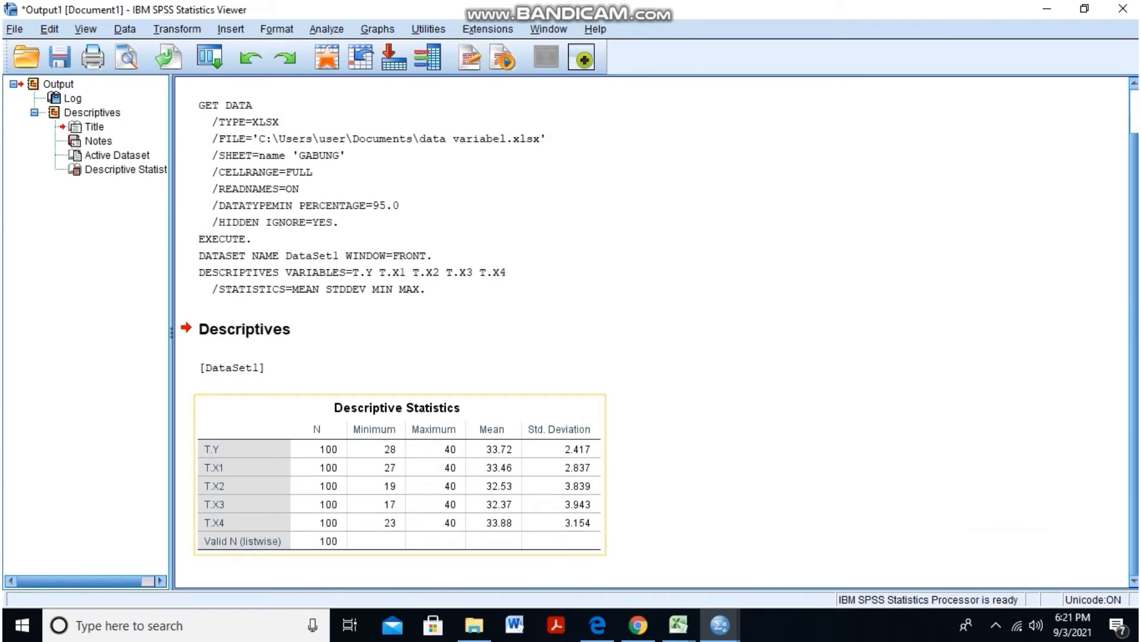
left_click(399, 475)
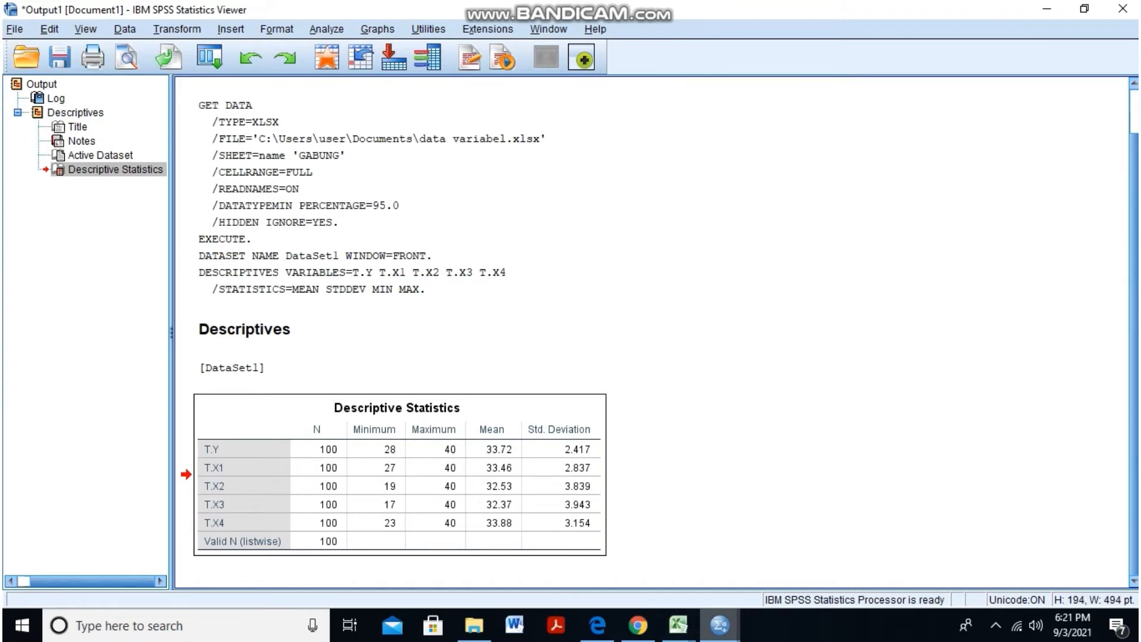
Return to the data set window and open the Bivariate Correlations procedure.
left_click(719, 625)
left_click(809, 557)
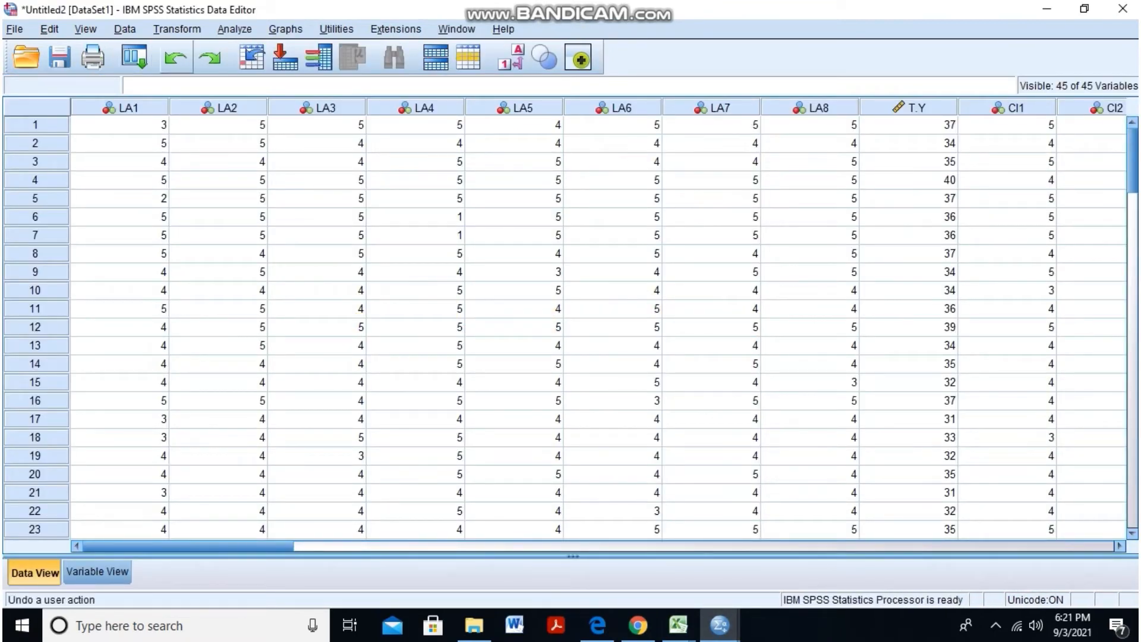
left_click(235, 29)
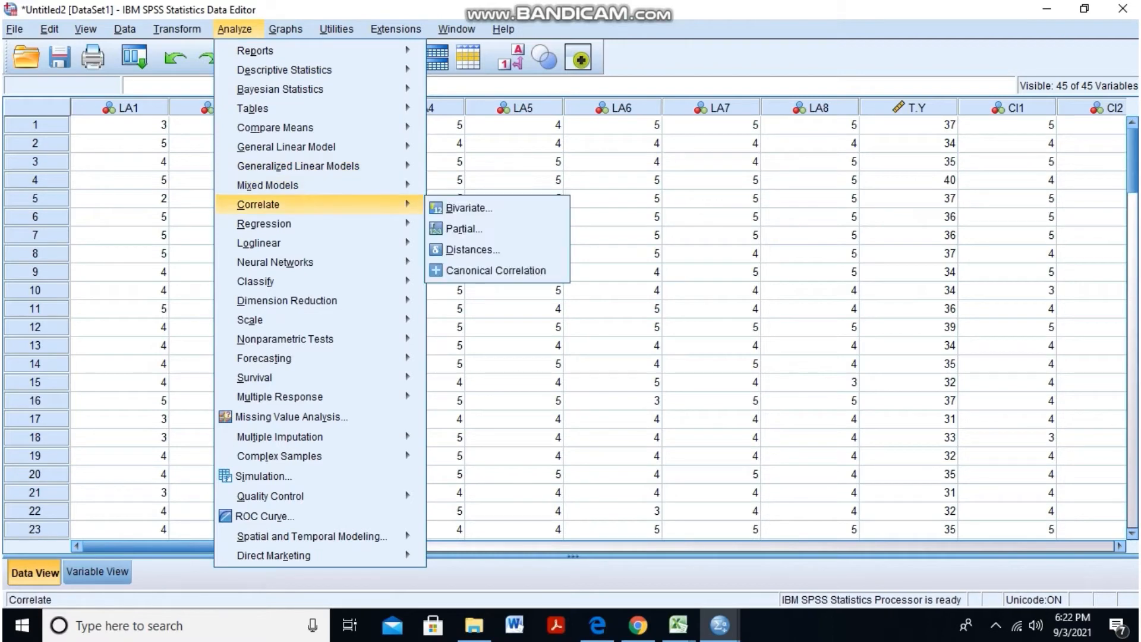
mouse_move(285, 205)
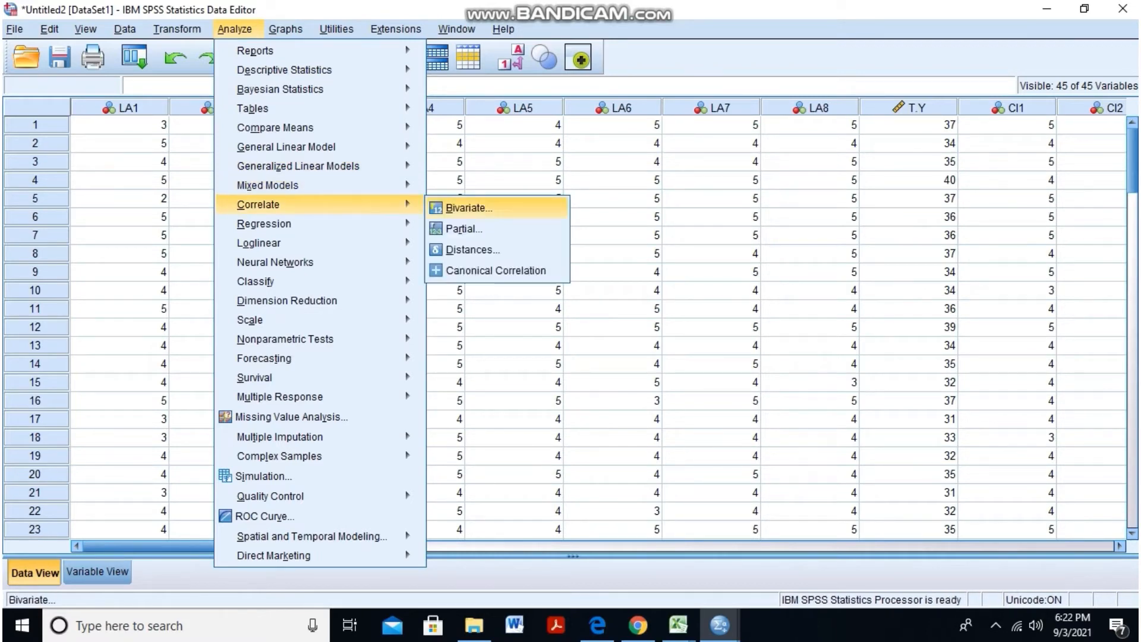
left_click(469, 208)
Add the items LA1 through LA8 and their total T.Y to the correlation variables.
key("shift+Down")
key("shift+Down")
key("shift+Down")
key("shift+Down")
key("shift+Down")
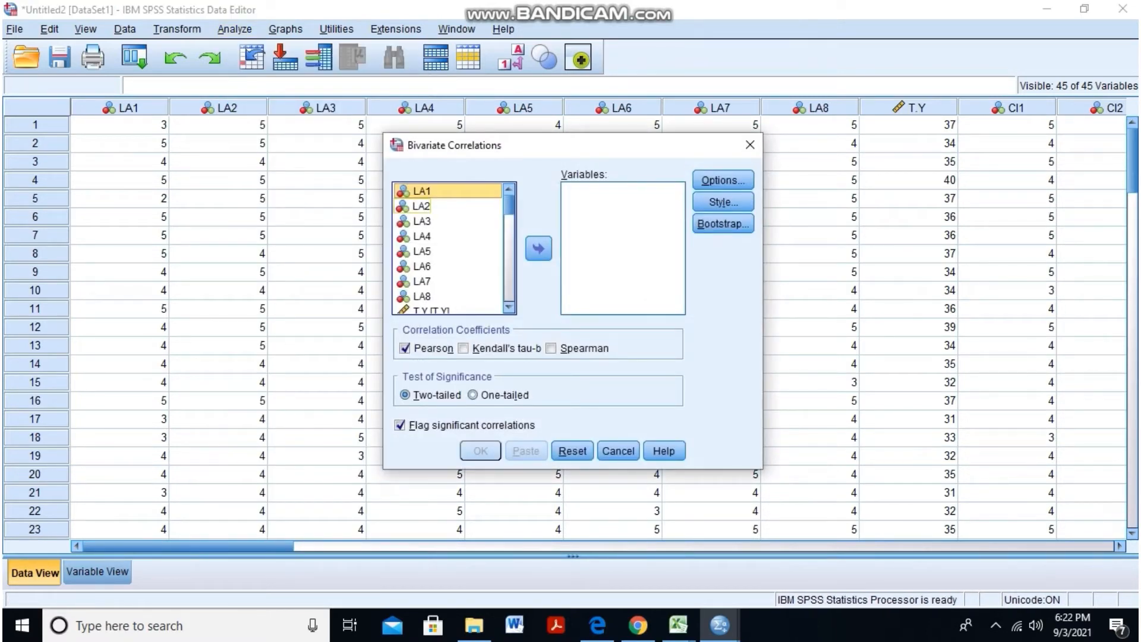
key("shift+Down")
key("shift+Down")
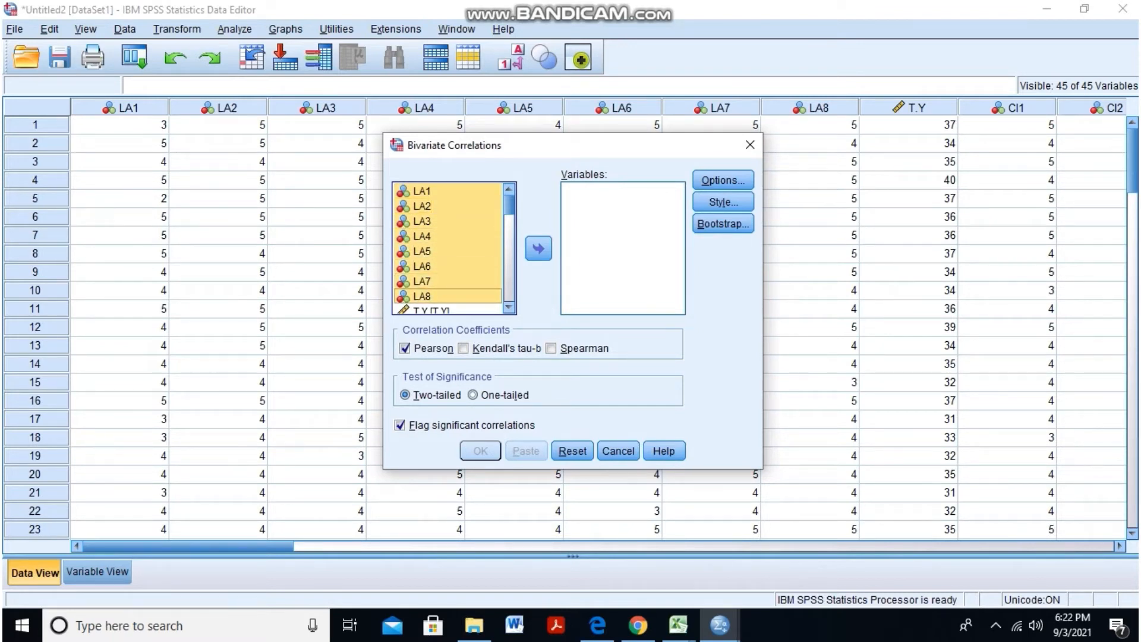
key("shift+Down")
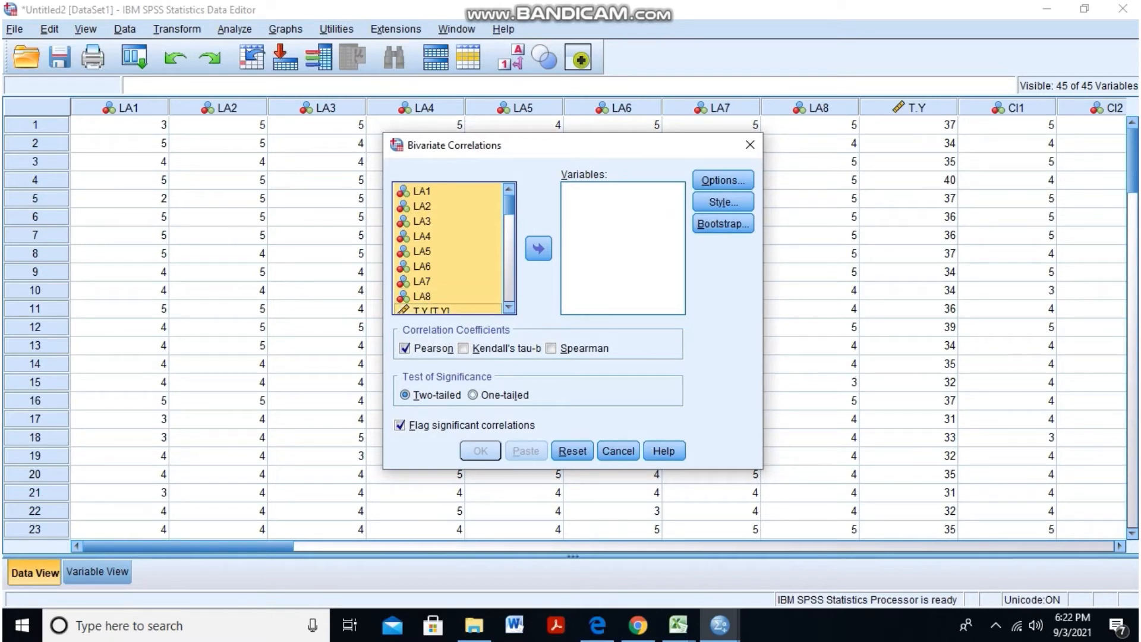
scroll(420, 266, "down", 2)
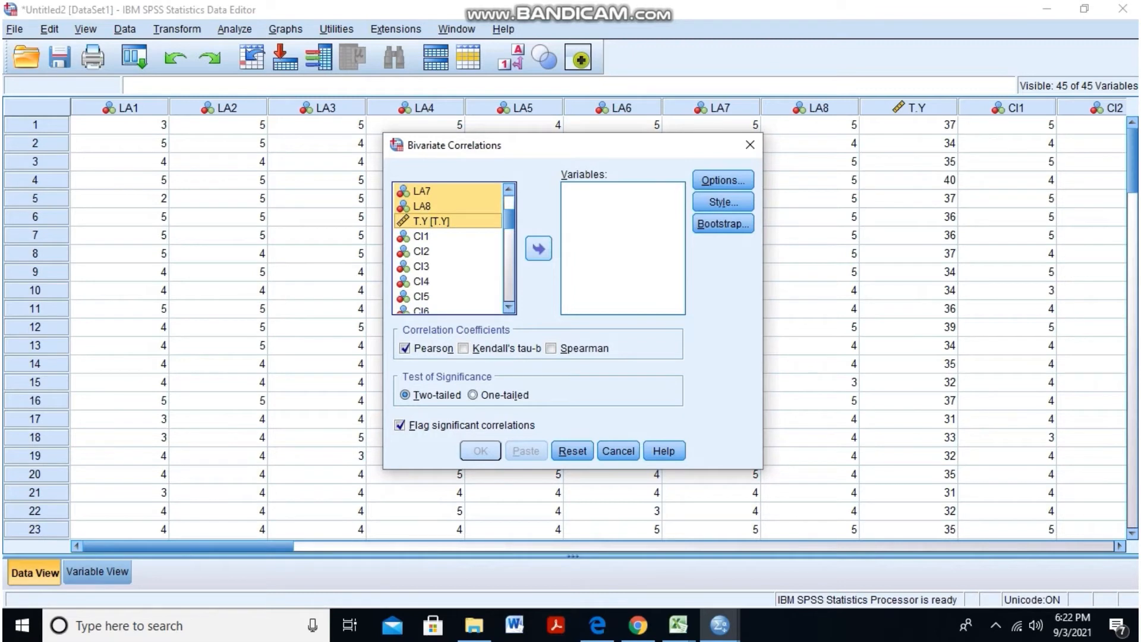
left_click(539, 249)
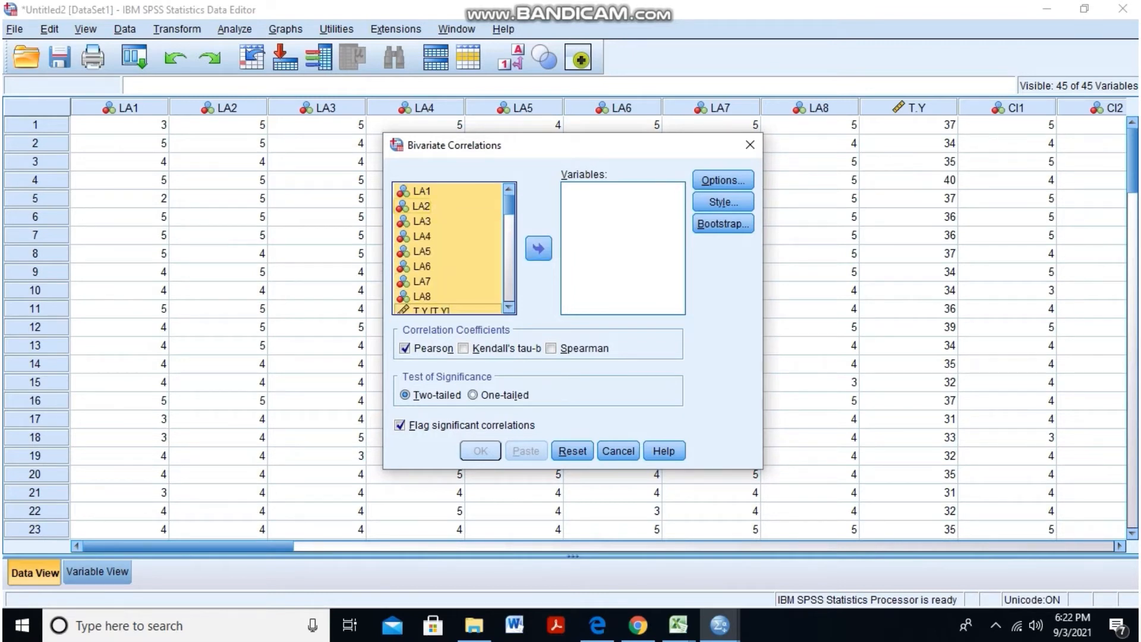
scroll(421, 206, "up", 3)
left_click(539, 248)
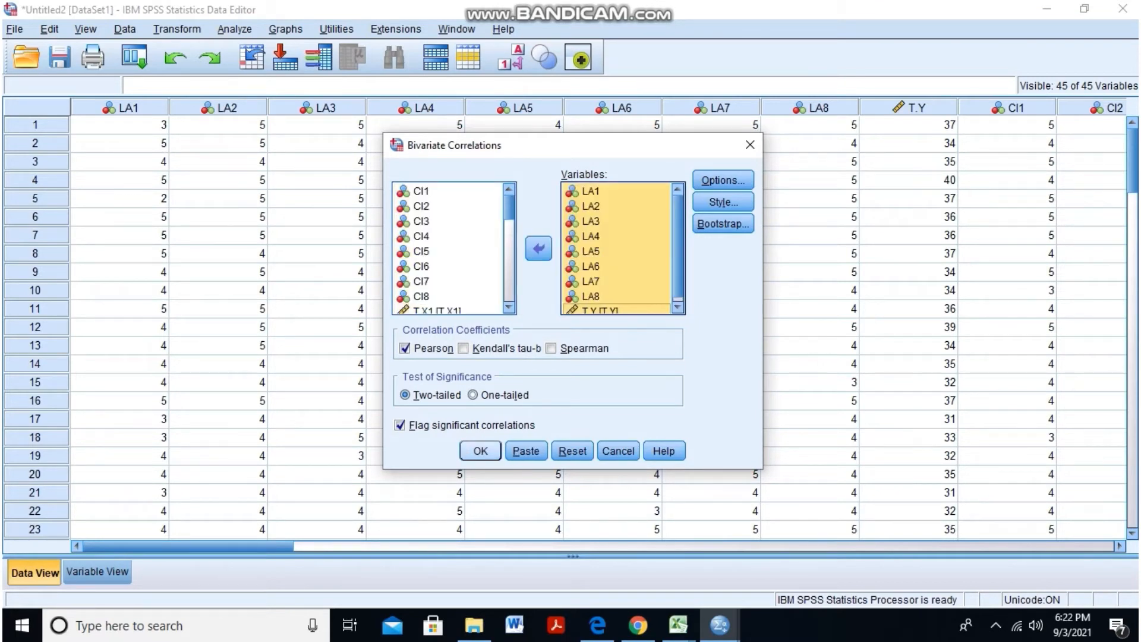
Run the two-tailed Pearson correlation for the LA items with T.Y and look through the resulting table.
left_click(480, 452)
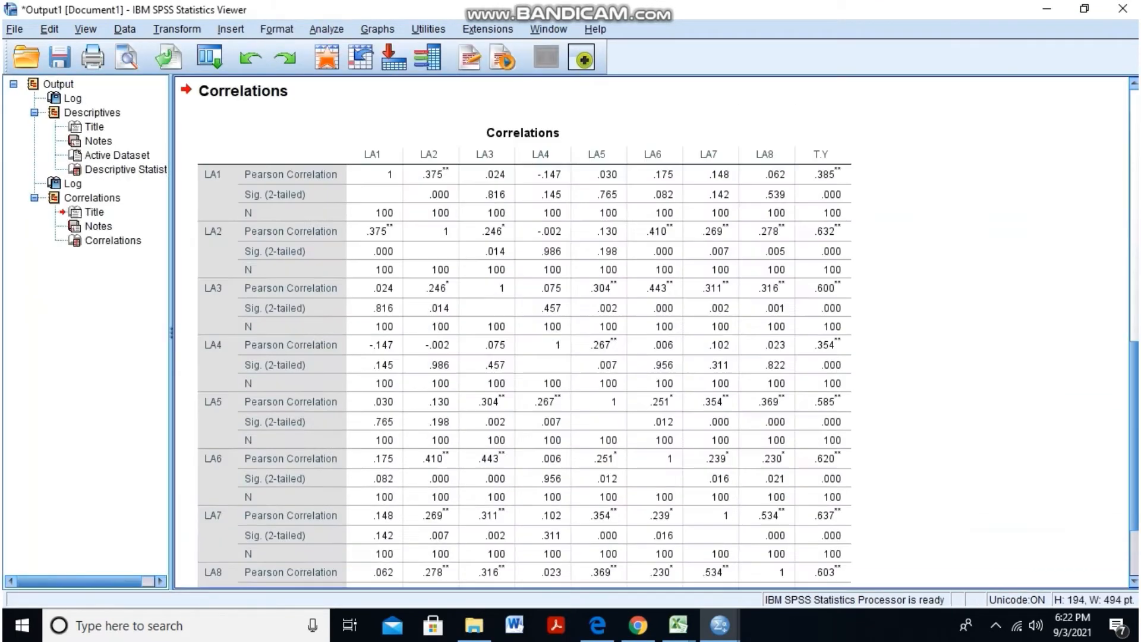
scroll(480, 458, "up", 5)
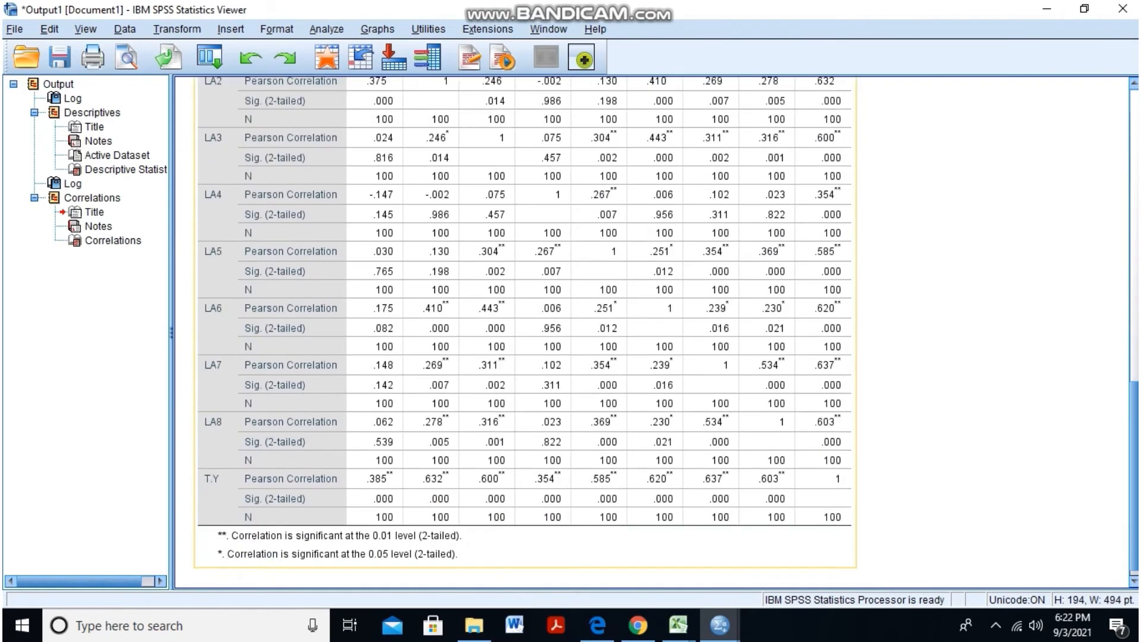
scroll(526, 333, "up", 1)
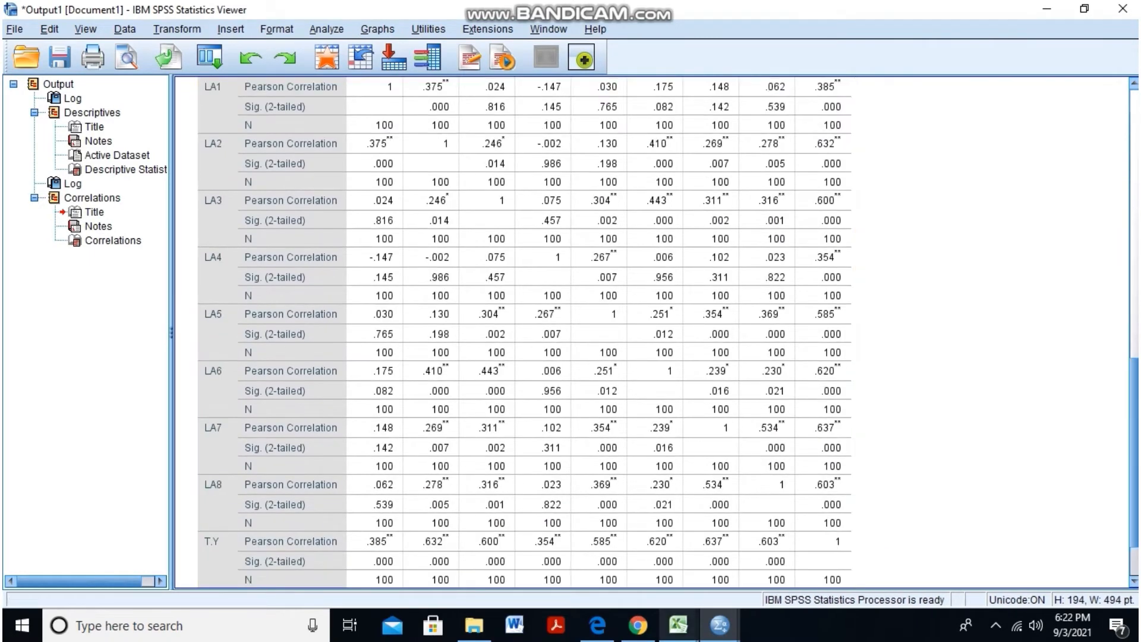
Go back to the data set window and reopen Bivariate Correlations for the next item group.
left_click(720, 625)
left_click(810, 558)
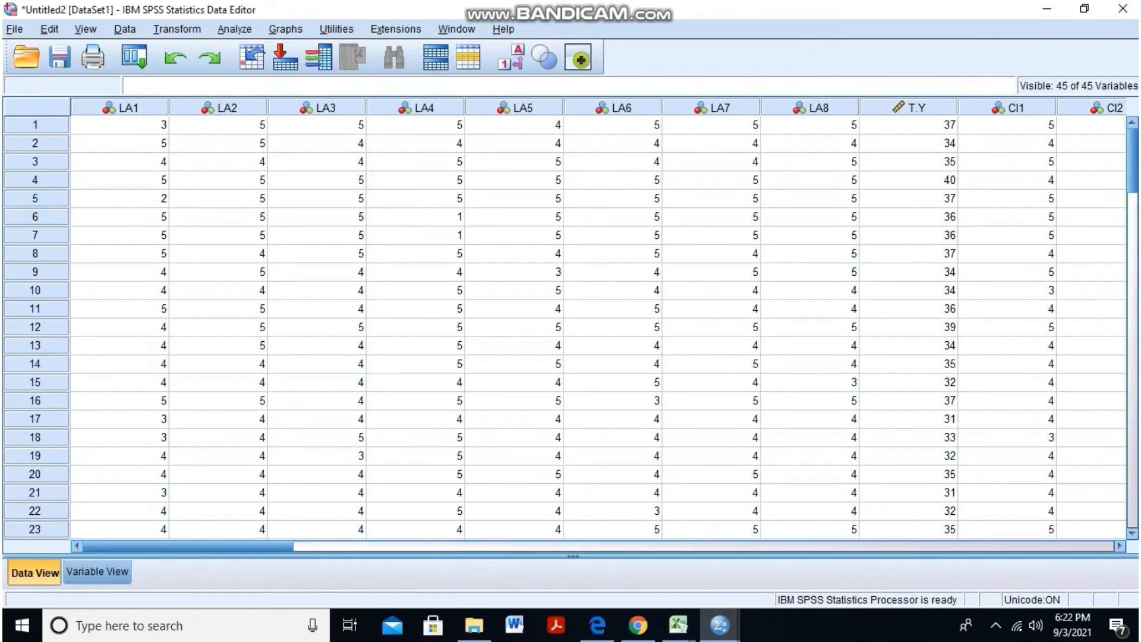
left_click(235, 29)
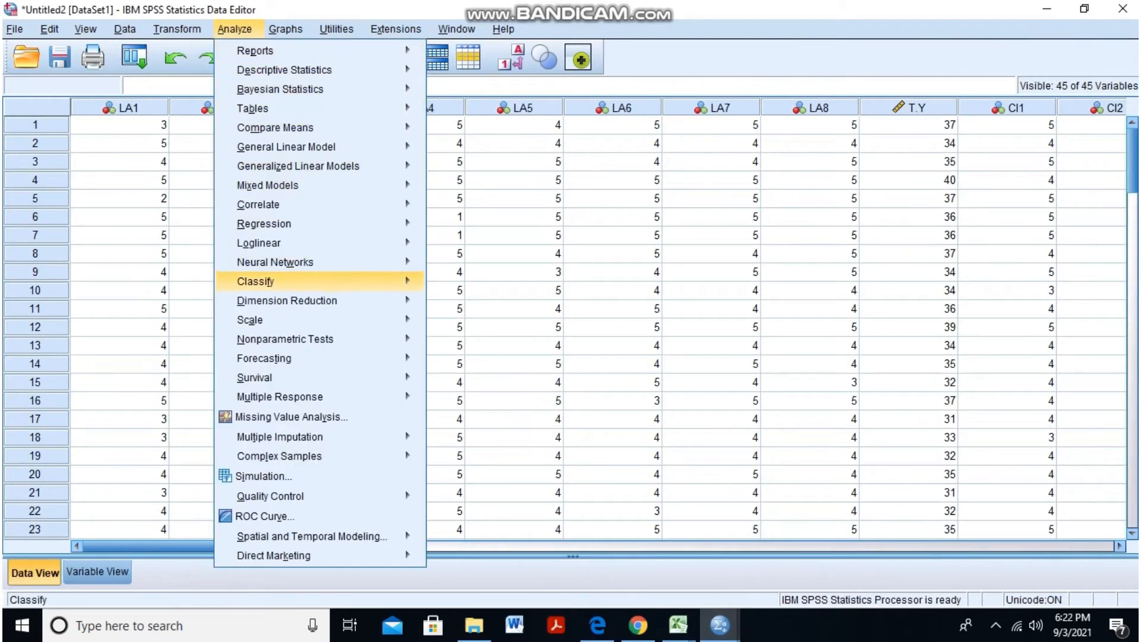
mouse_move(264, 223)
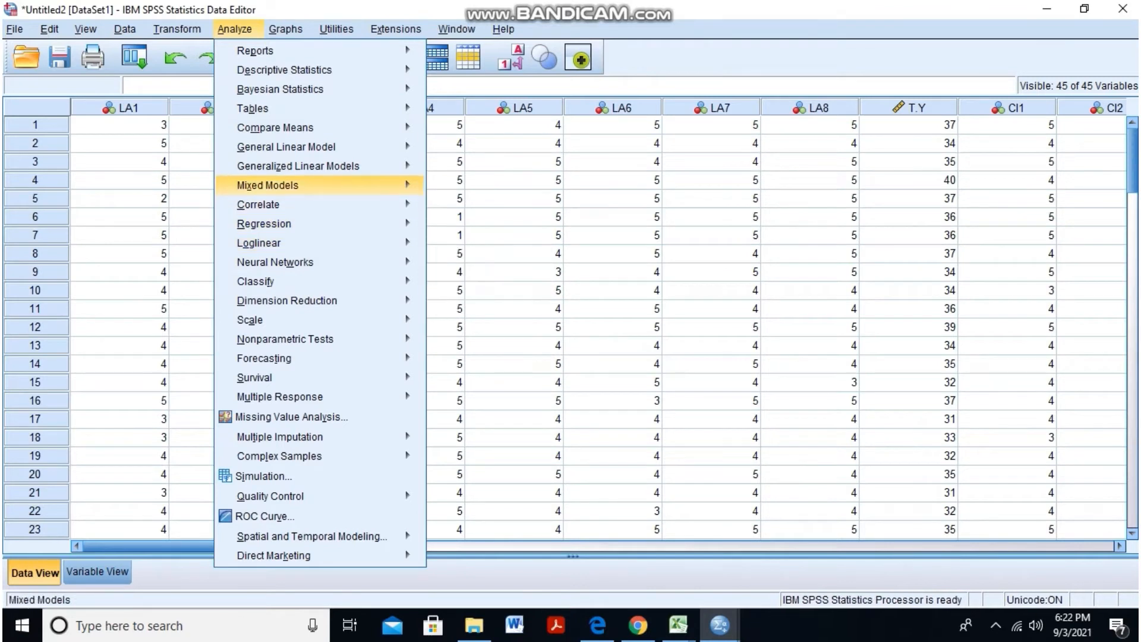
mouse_move(259, 204)
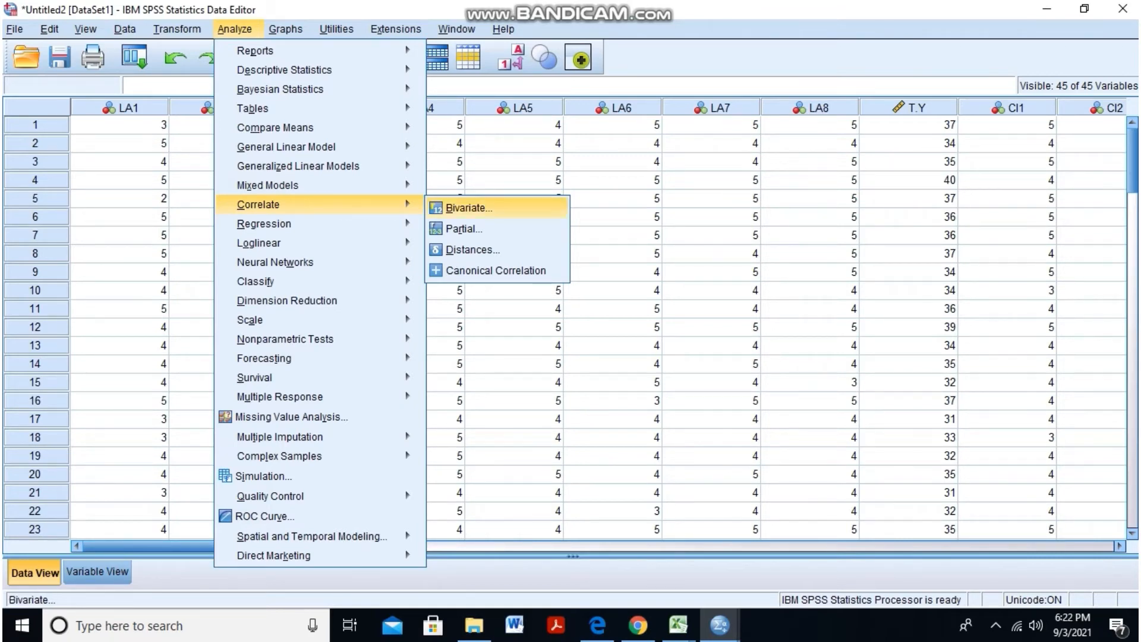
left_click(469, 208)
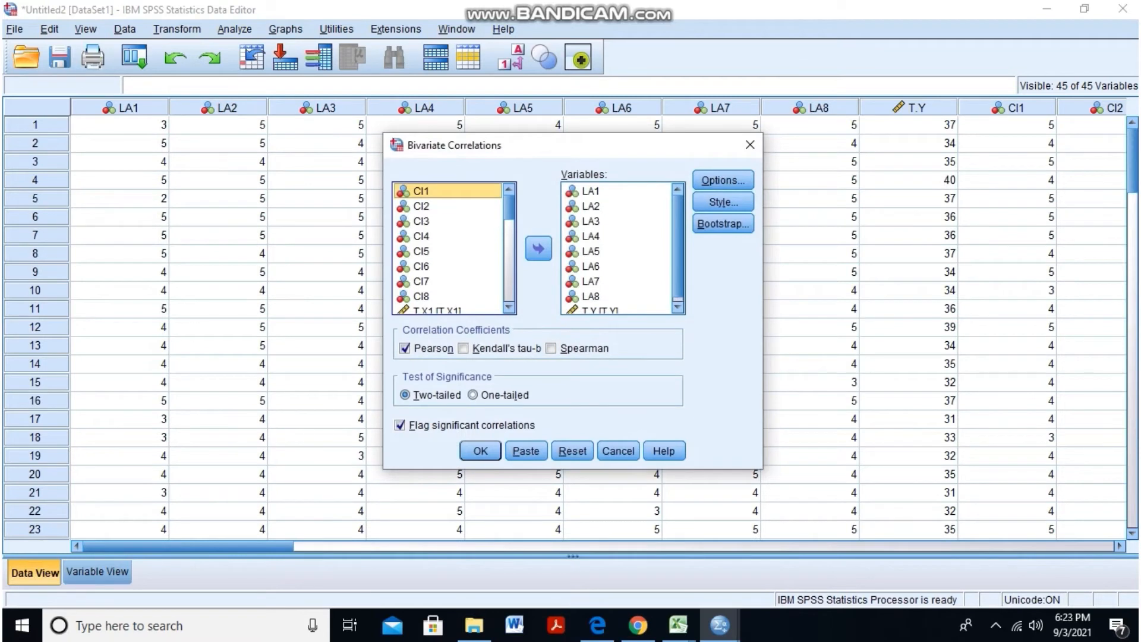
Remove LA1 through LA8 and T.Y from the correlation variables.
key("Tab")
key("Tab")
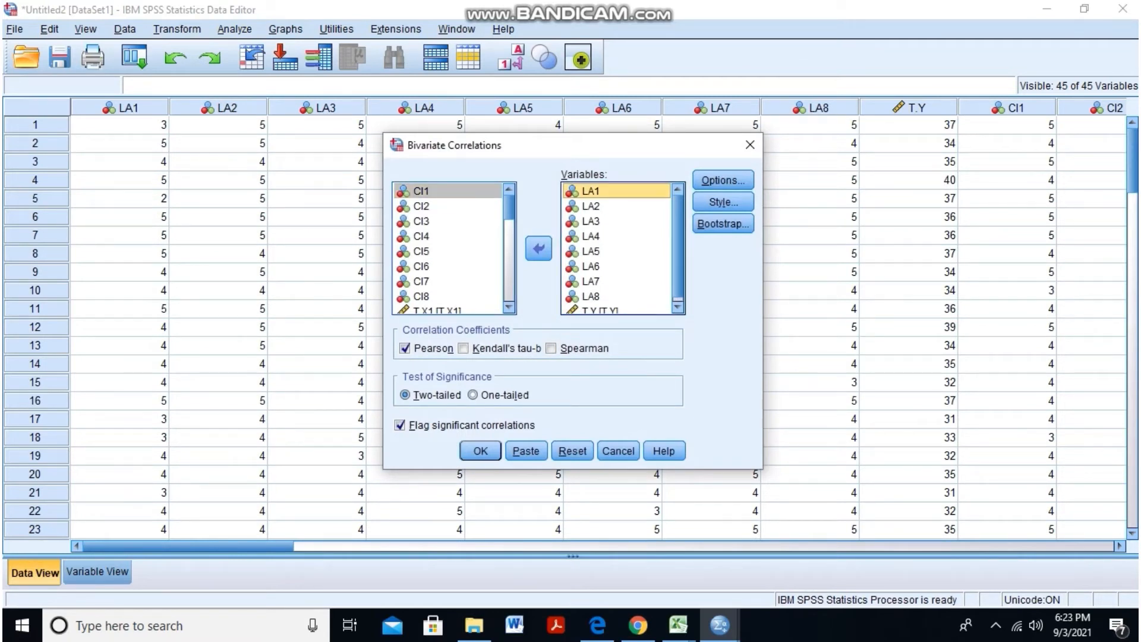
key("ctrl+a")
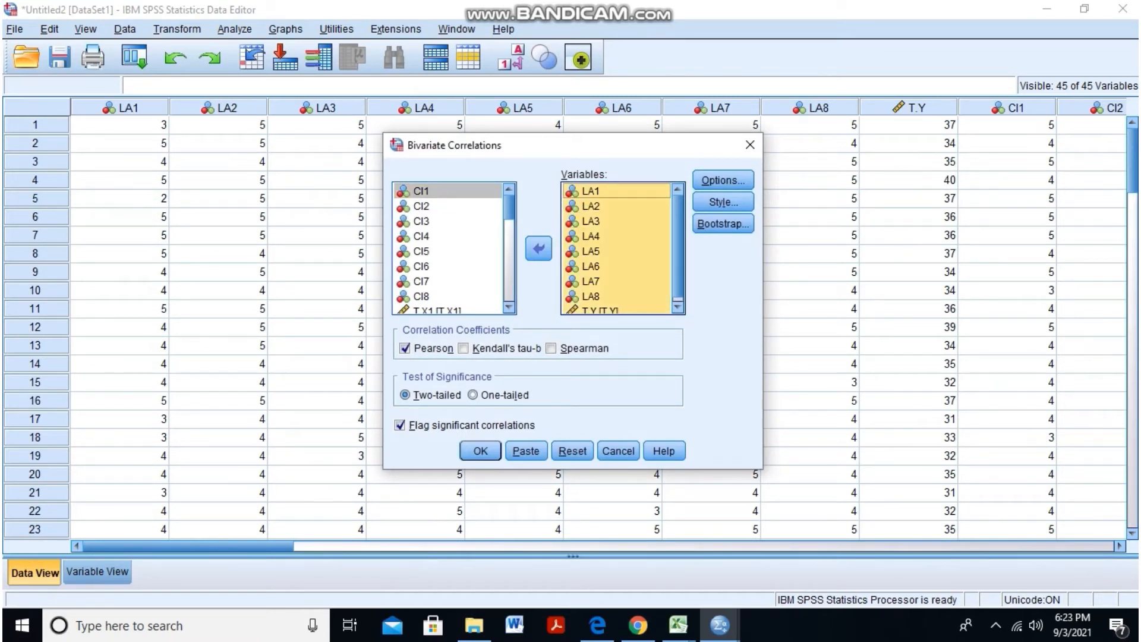
left_click(539, 249)
Add the items CI1 through CI8 and their total T.X1 to the correlation variables.
scroll(454, 248, "down", 3)
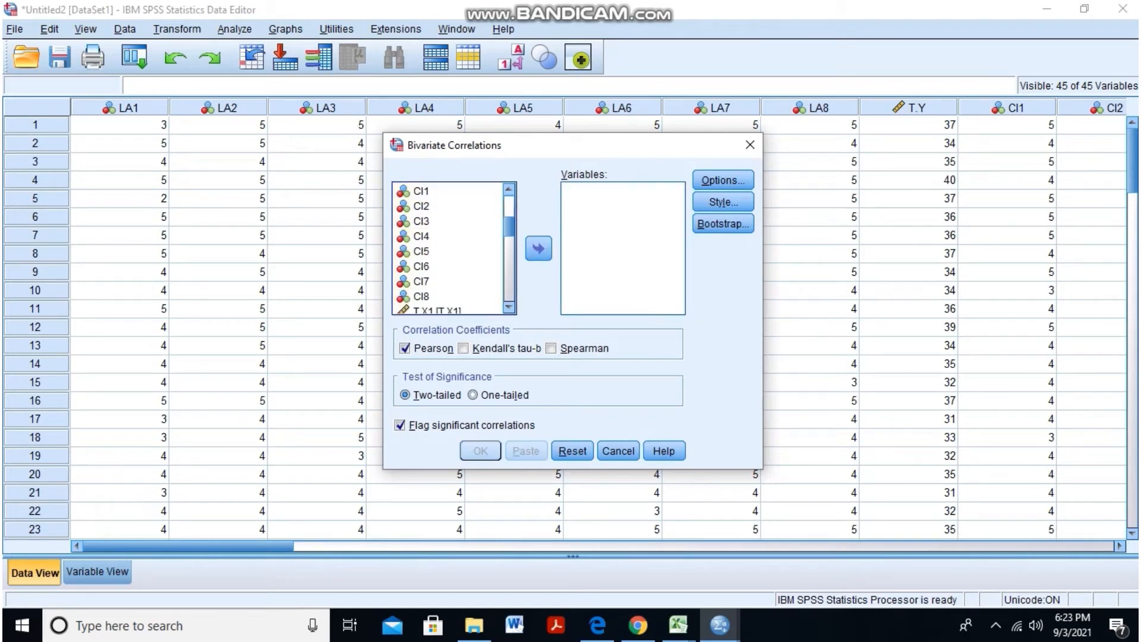
left_click(421, 221)
scroll(421, 222, "up", 3)
scroll(421, 221, "down", 2)
left_click(421, 236)
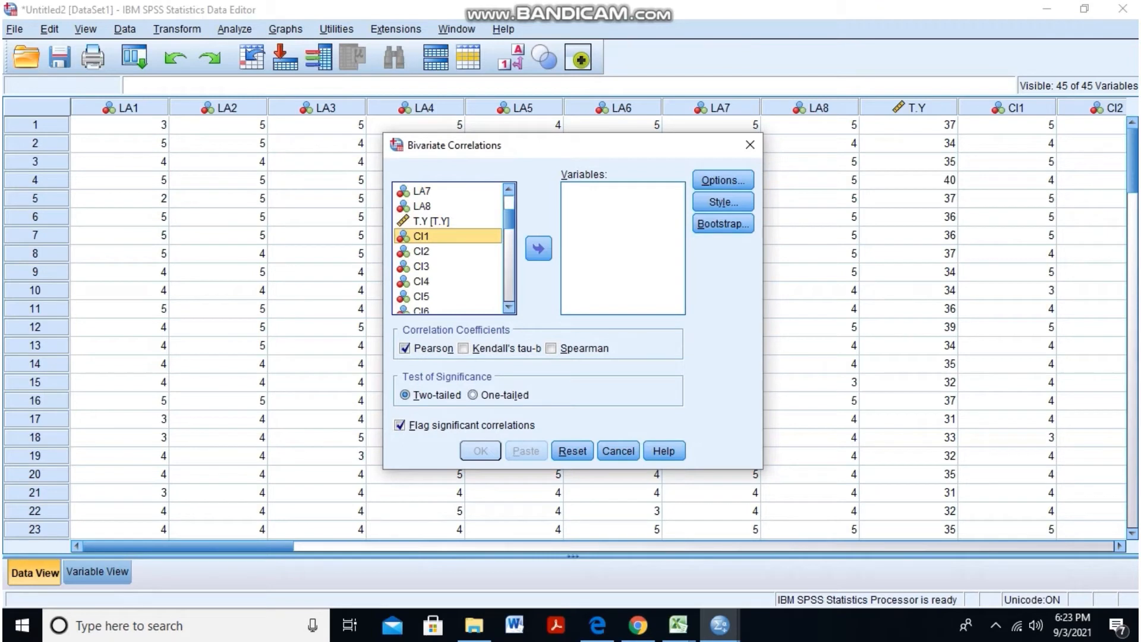
key("shift+Down")
key("shift+Down")
key("shift+Down")
key("shift+Down")
key("shift+Down")
key("shift+Down")
key("shift+Down")
key("shift+Down")
key("shift+Down")
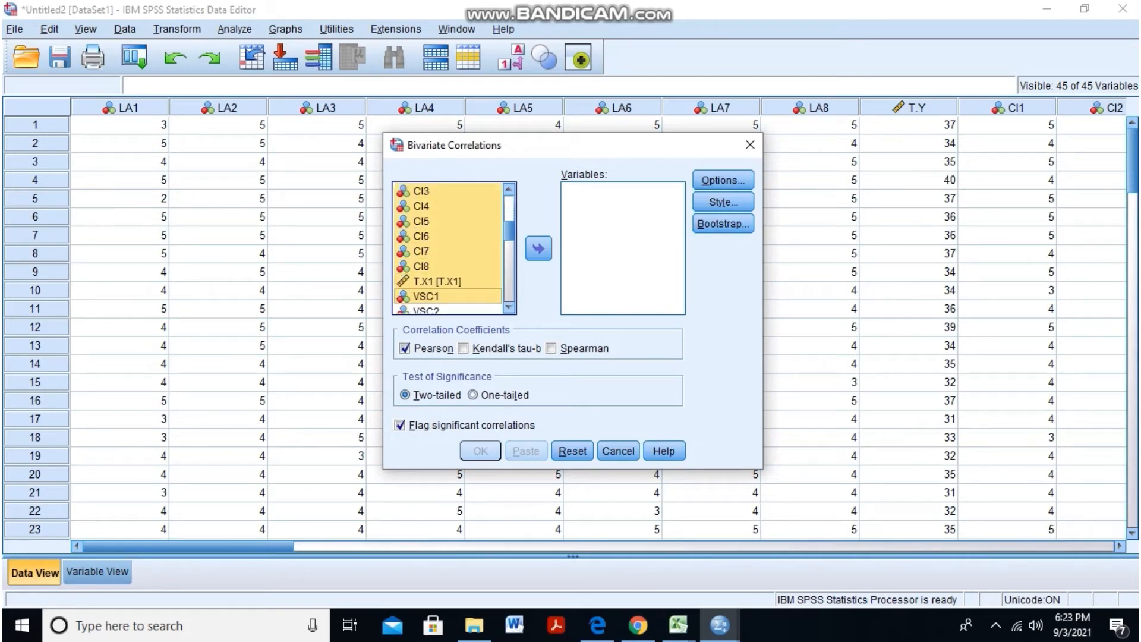
key("shift+Up")
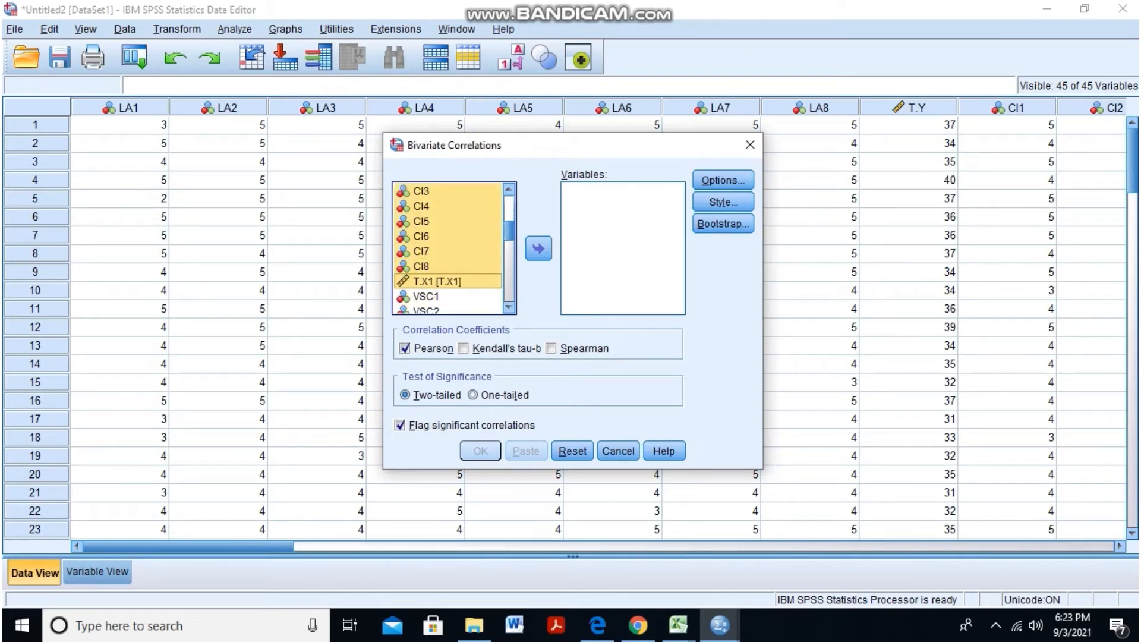
left_click(538, 248)
Run the two-tailed Pearson correlation for the CI items with T.X1 and review the output table.
key("Return")
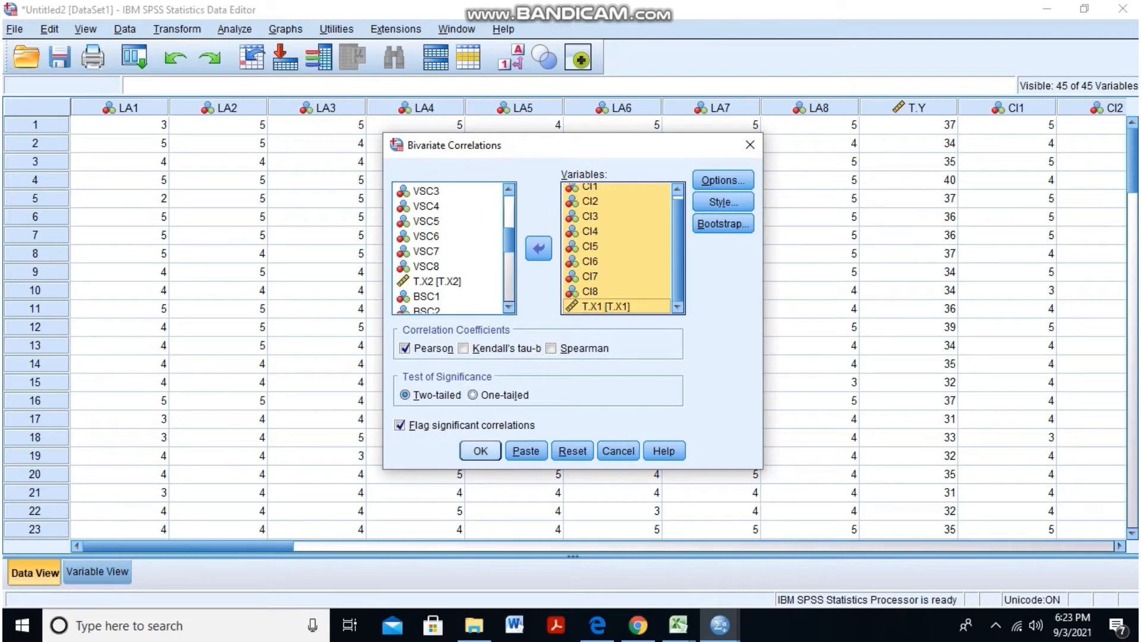
scroll(523, 440, "up", 13)
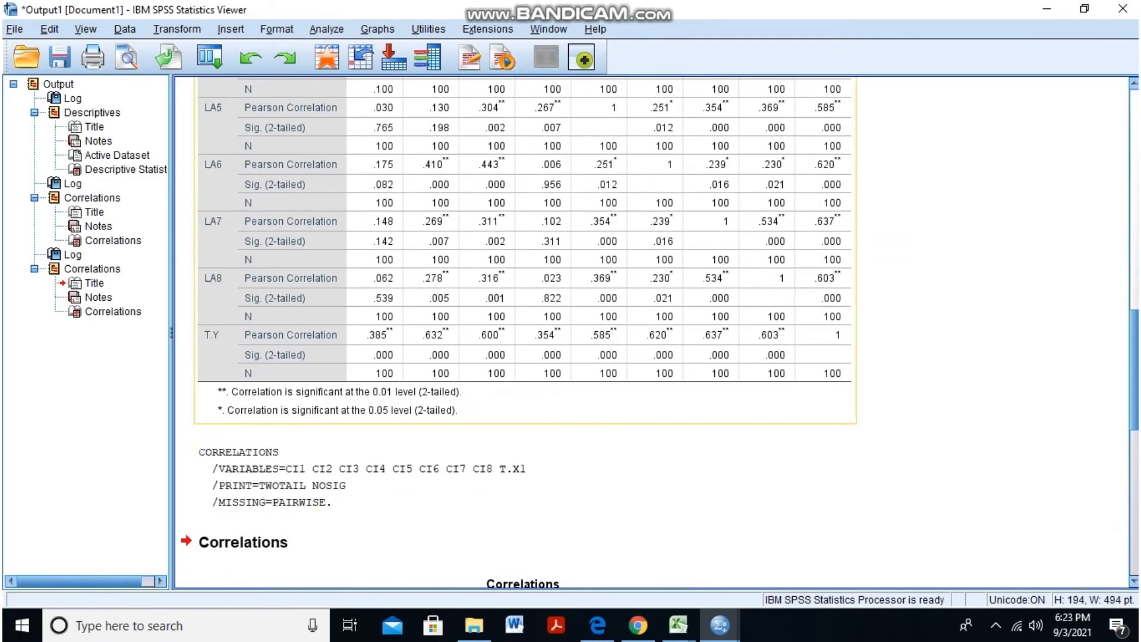
scroll(523, 440, "down", 8)
scroll(523, 332, "down", 8)
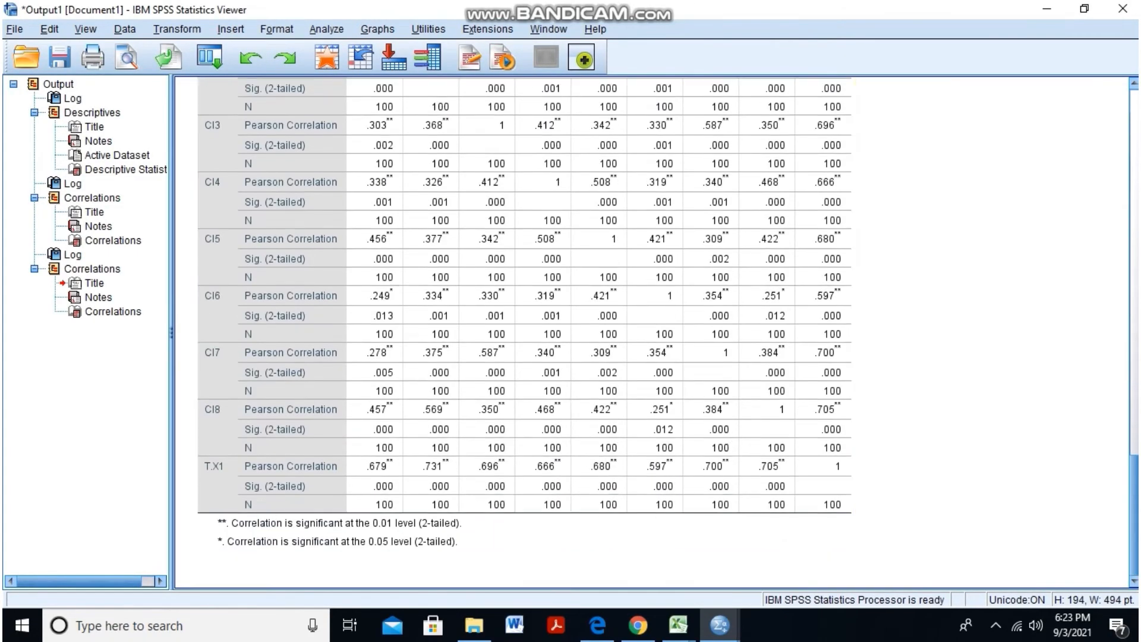
Return to the data, reopen Bivariate Correlations and clear CI1 through CI8 and T.X1 from the variables.
left_click(1047, 9)
left_click(235, 30)
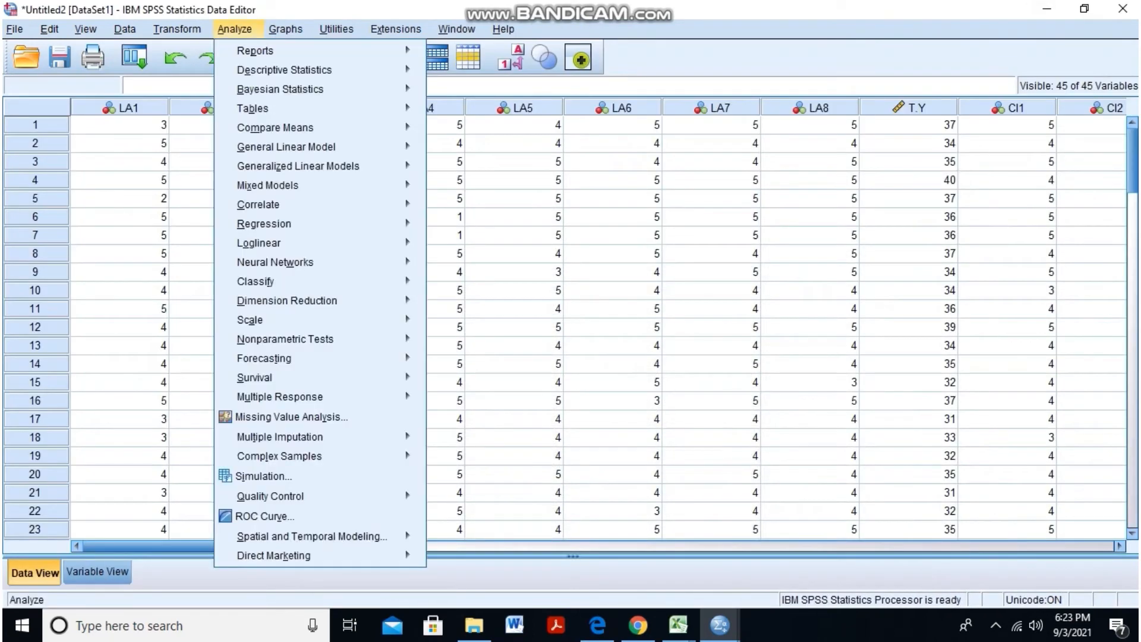
left_click(469, 208)
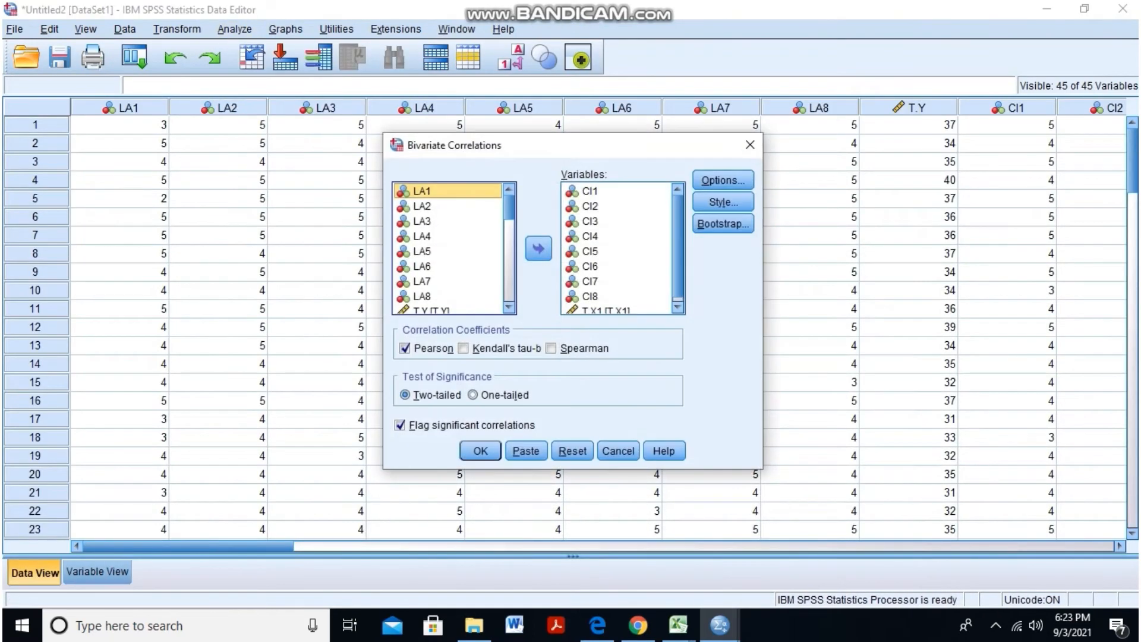
key("ctrl+a")
left_click(539, 249)
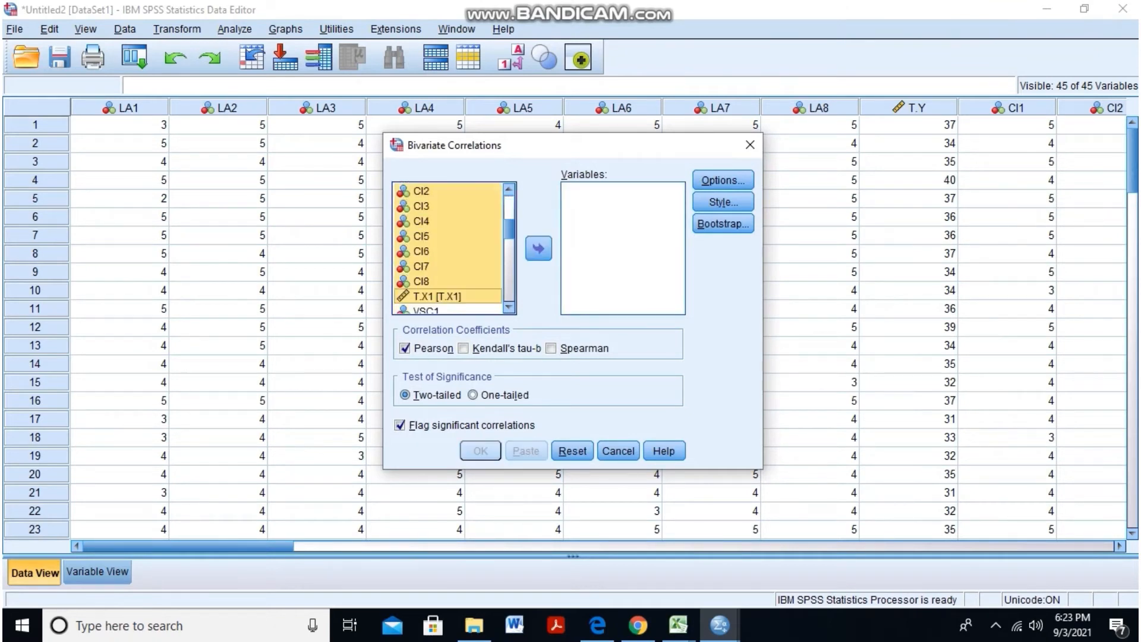
Add VSC1 through VSC8 and T.X2 to the correlation variables and run the two-tailed Pearson correlation.
scroll(449, 248, "up", 3)
scroll(448, 248, "down", 6)
scroll(448, 248, "up", 2)
scroll(449, 248, "down", 1)
left_click(427, 237)
left_click_drag(427, 236, 437, 281)
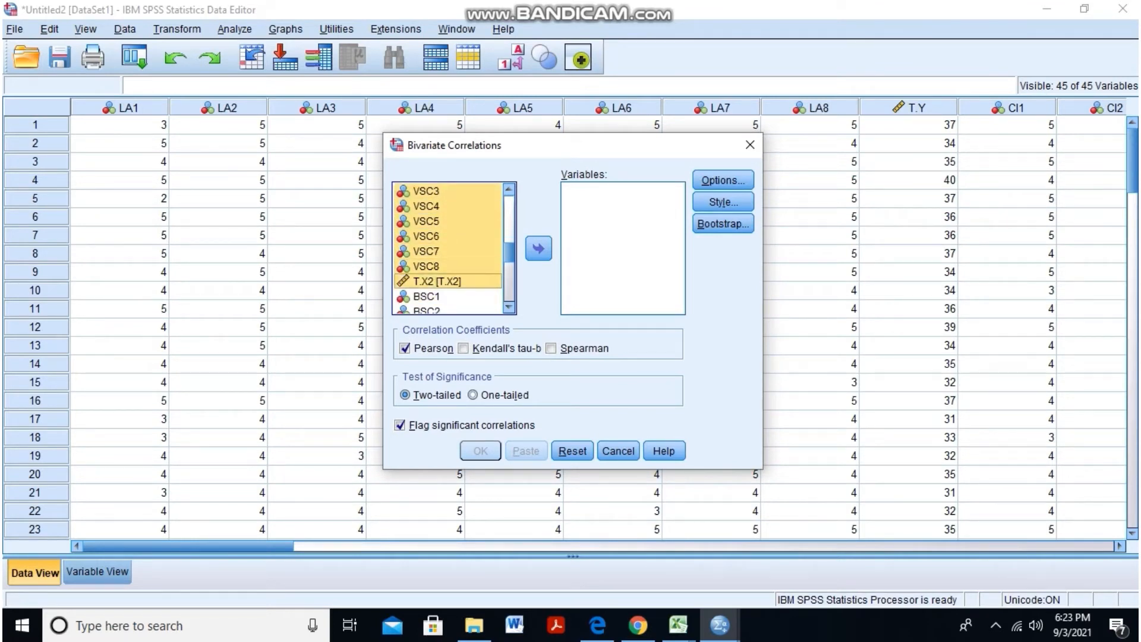
left_click(539, 249)
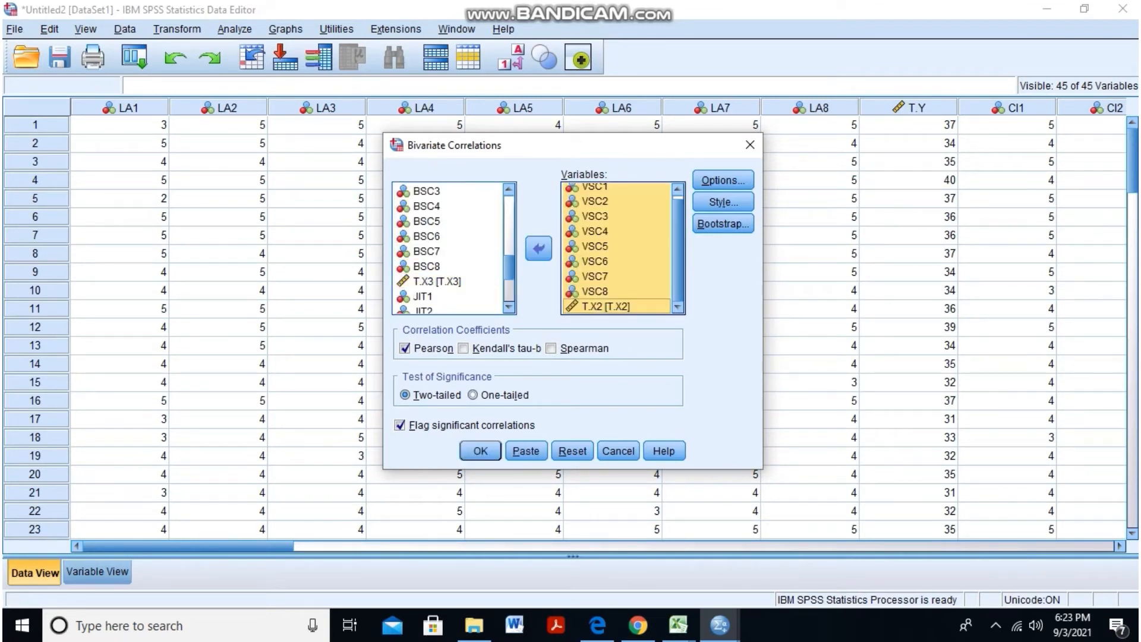
left_click(480, 450)
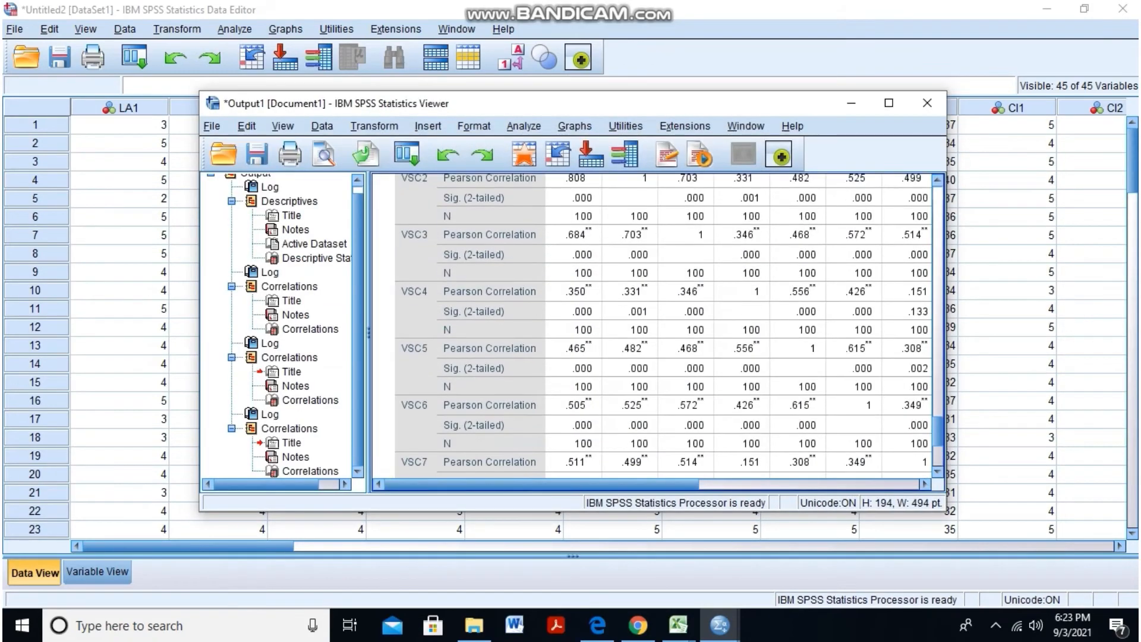
Return to the data, reopen Bivariate Correlations and clear VSC1 through VSC8 and T.X2 from the variables.
left_click(889, 103)
left_click(1048, 9)
left_click(235, 29)
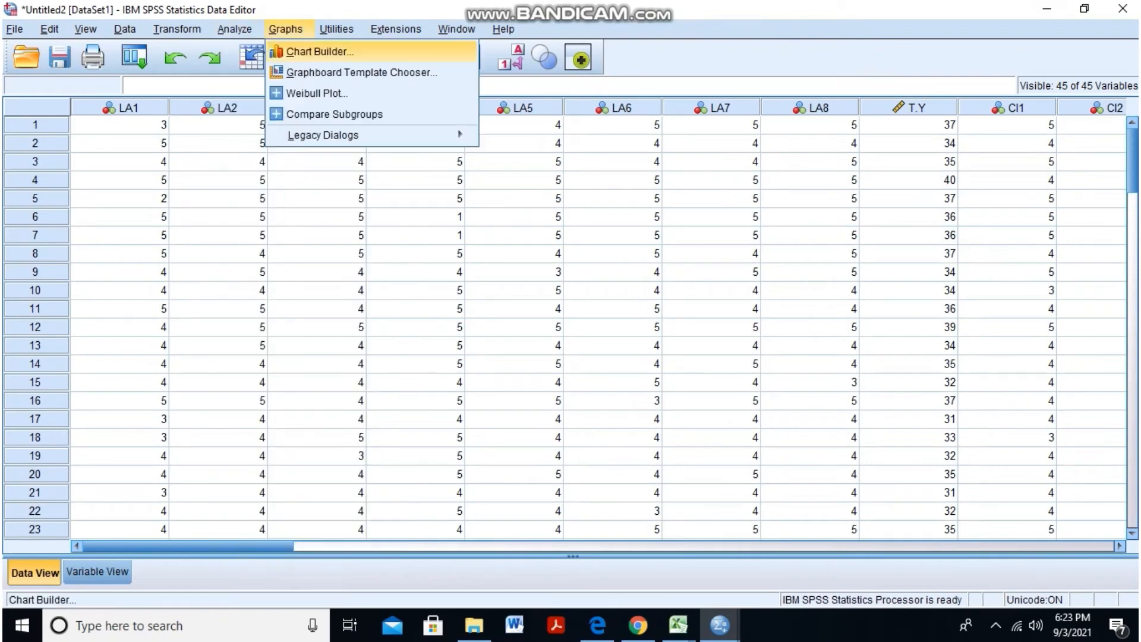
mouse_move(262, 204)
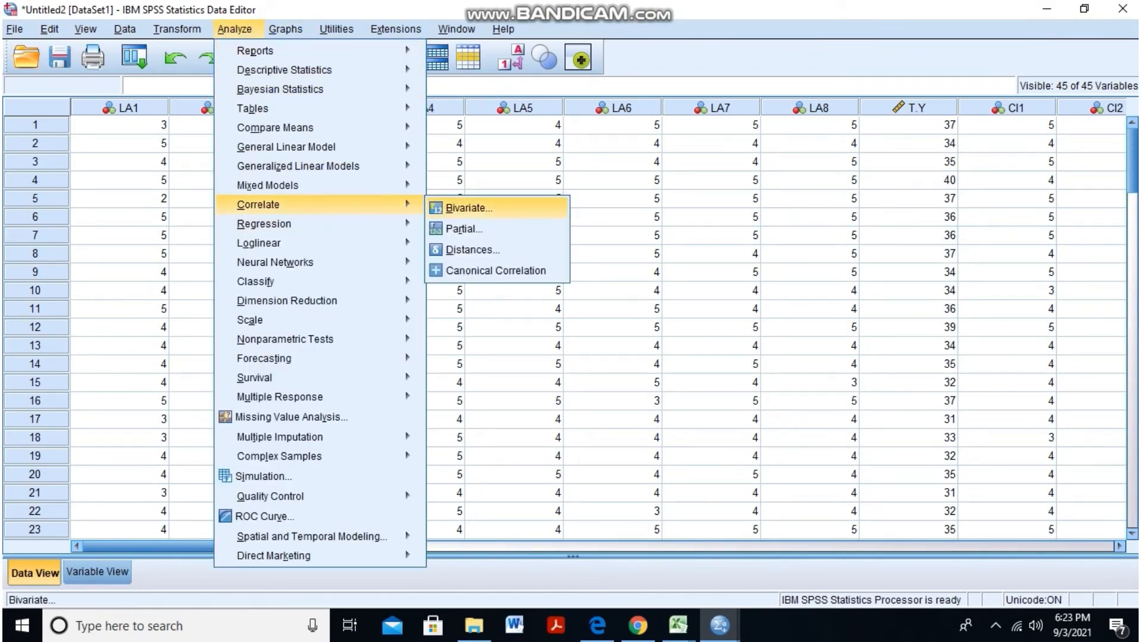
left_click(469, 208)
left_click(595, 191)
key("ctrl+a")
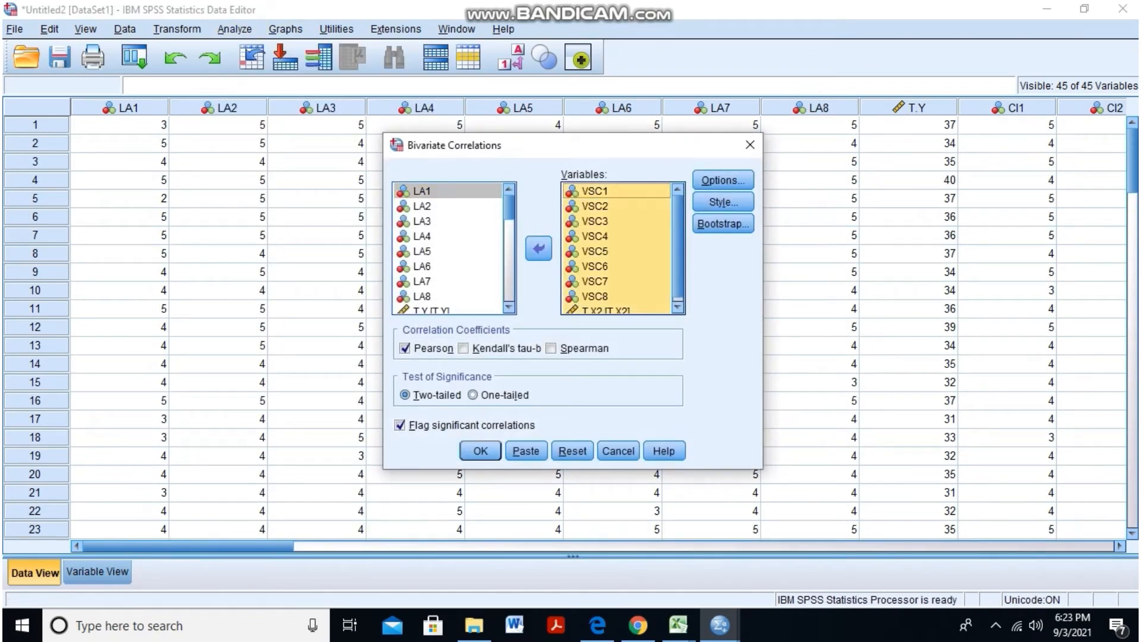
left_click(539, 248)
Add BSC1 through BSC8 and T.X3 to the correlation variables and run the two-tailed Pearson correlation.
left_click_drag(509, 230, 509, 265)
left_click(427, 214)
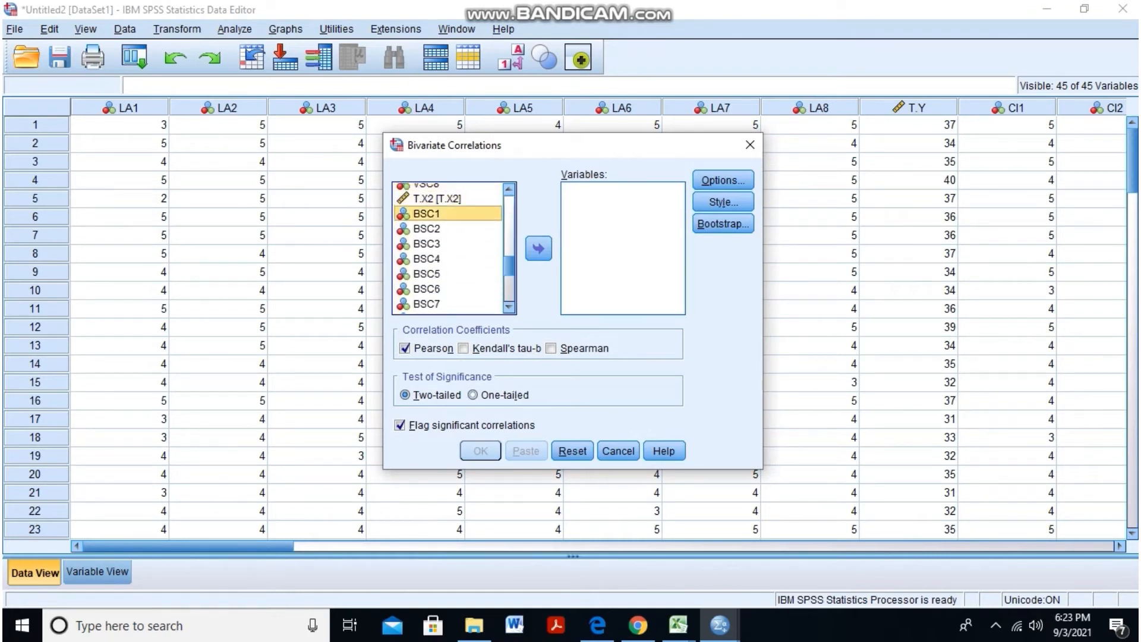
key("shift+Down")
key("shift+Down")
key("shift+Down")
key("shift+Down")
key("shift+Down")
key("shift+Down")
key("shift+Down")
key("shift+Down")
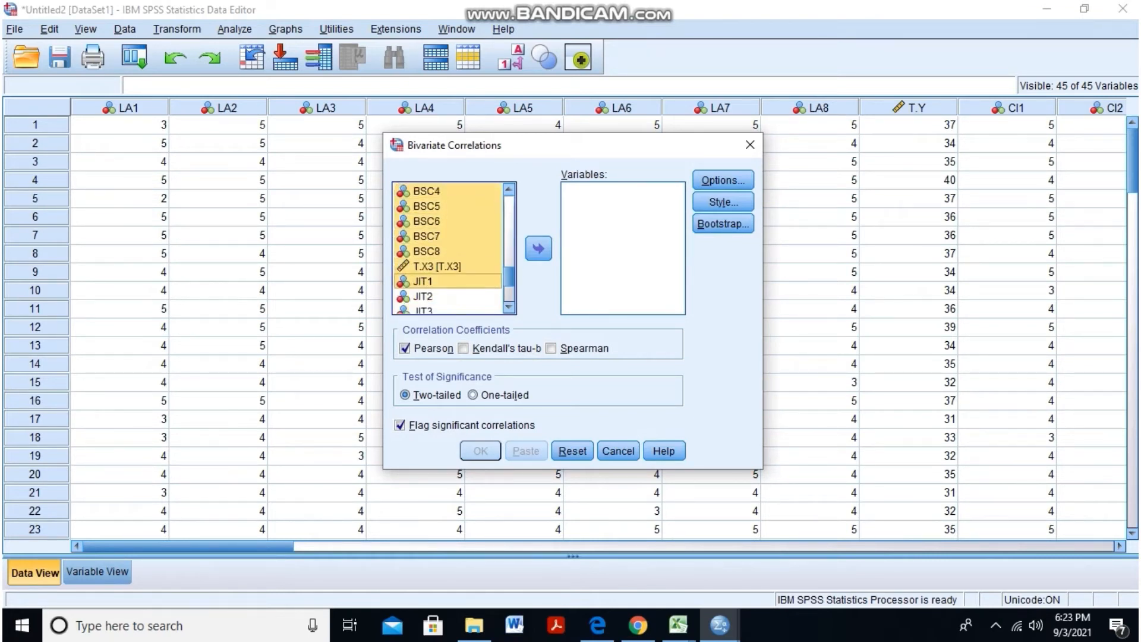
left_click(539, 248)
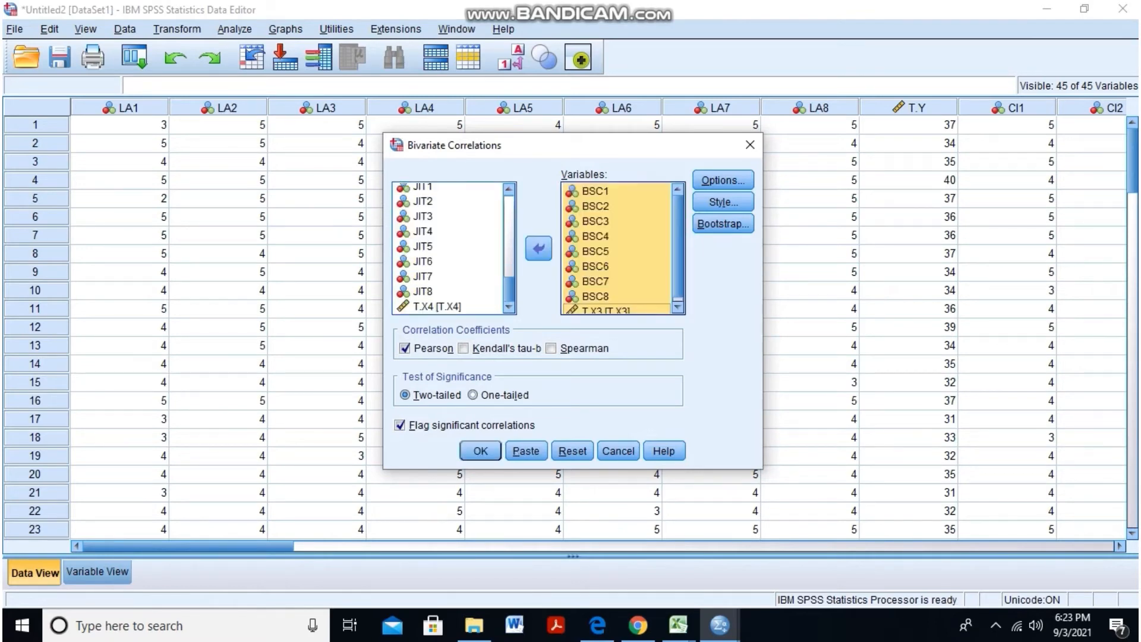
key("Return")
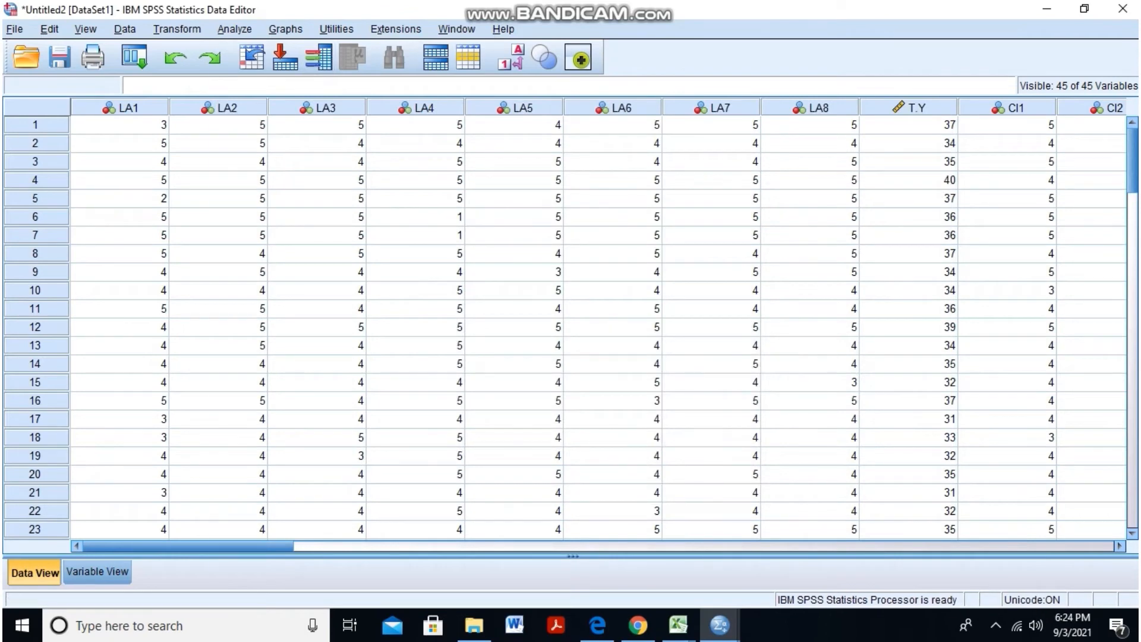
Reopen Bivariate Correlations from the data and clear BSC1 through BSC8 and T.X3 from the variables.
left_click(235, 29)
mouse_move(309, 205)
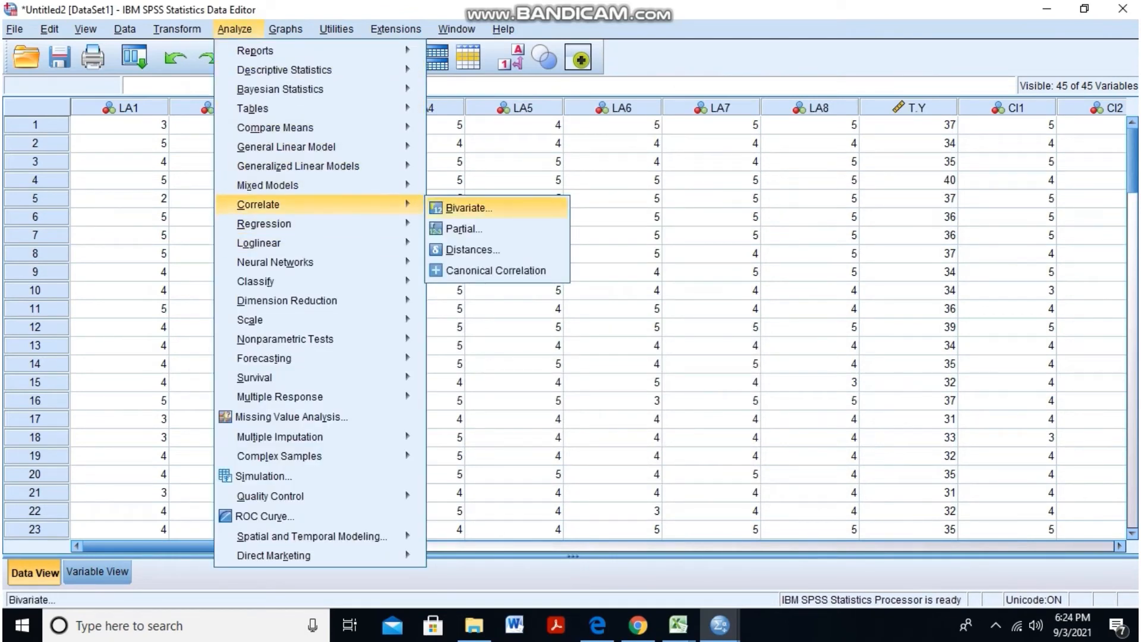
left_click(469, 207)
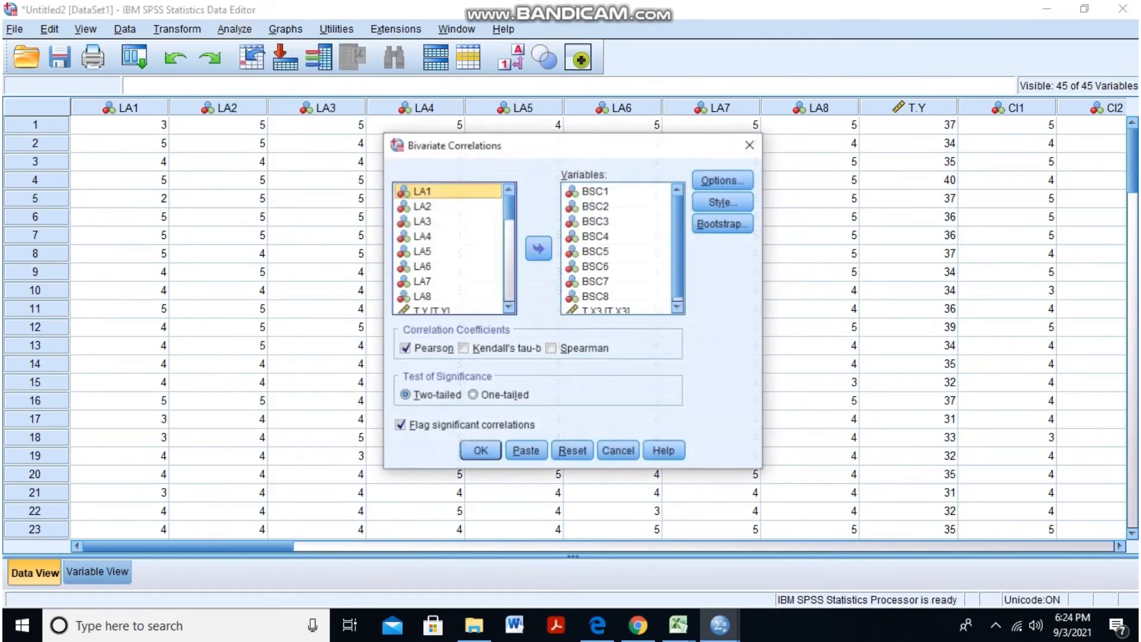
left_click(595, 192)
key("ctrl+a")
left_click(538, 249)
Add JIT1 through JIT8 and T.X4 to the correlation variables and run the two-tailed Pearson correlation.
scroll(448, 249, "down", 5)
scroll(448, 249, "up", 1)
scroll(448, 248, "down", 2)
left_click(439, 206)
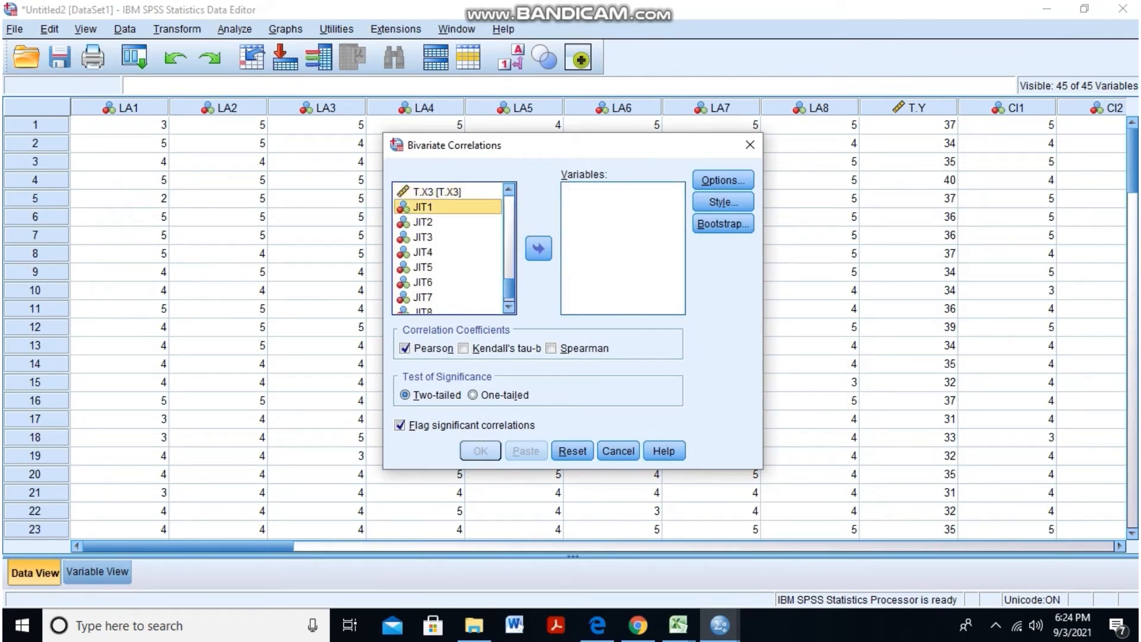
key("shift+Down")
key("shift+Down")
key("shift+Down")
key("shift+Down")
key("shift+Down")
key("shift+Down")
key("shift+Down")
key("shift+Down")
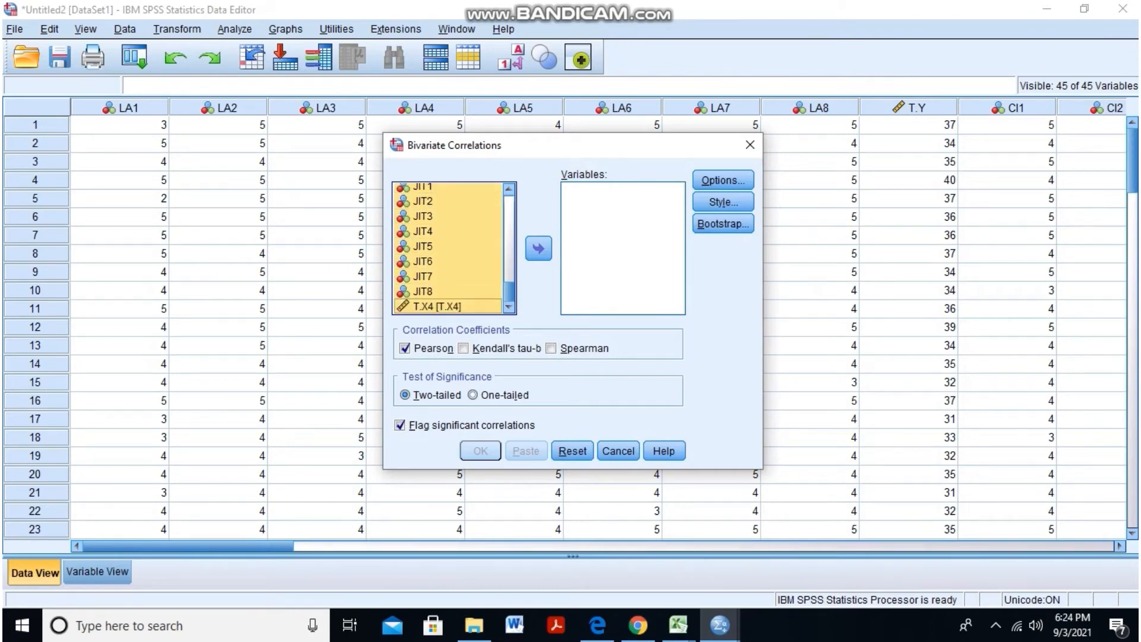
left_click(539, 248)
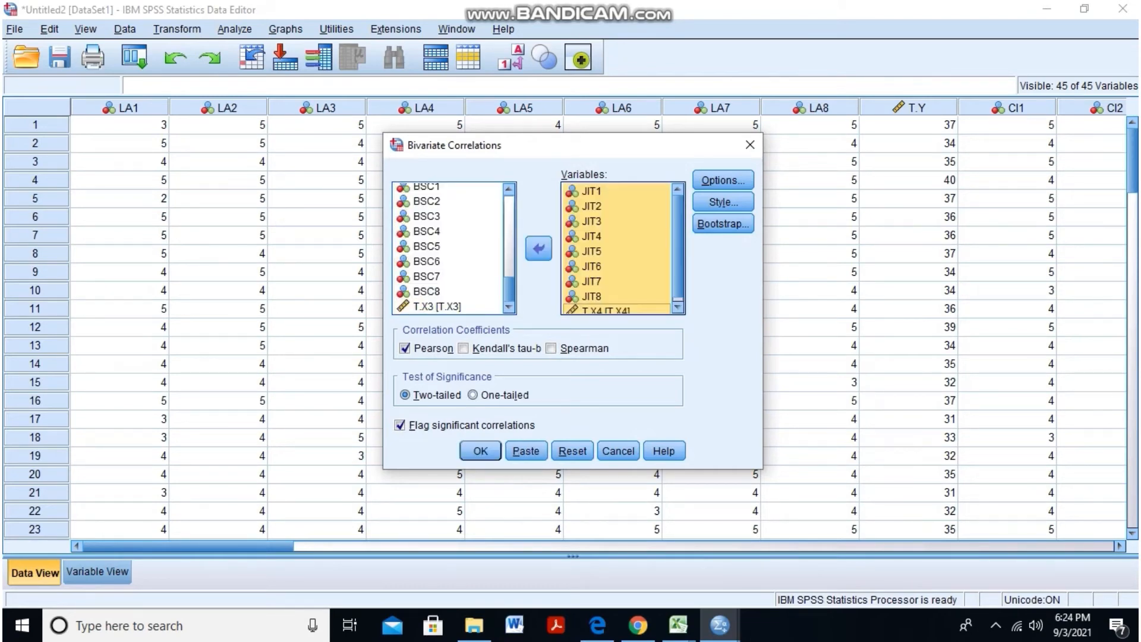
left_click(481, 450)
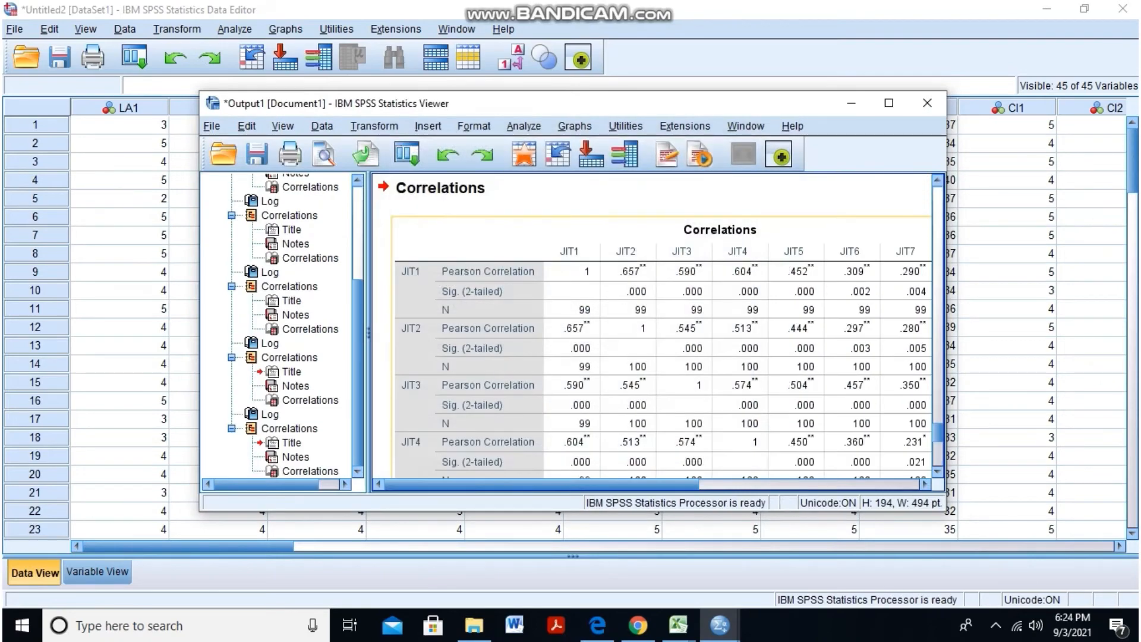
Maximize the output viewer and review the descriptive statistics and the correlation tables of all item groups against their totals.
left_click(889, 103)
scroll(523, 327, "down", 10)
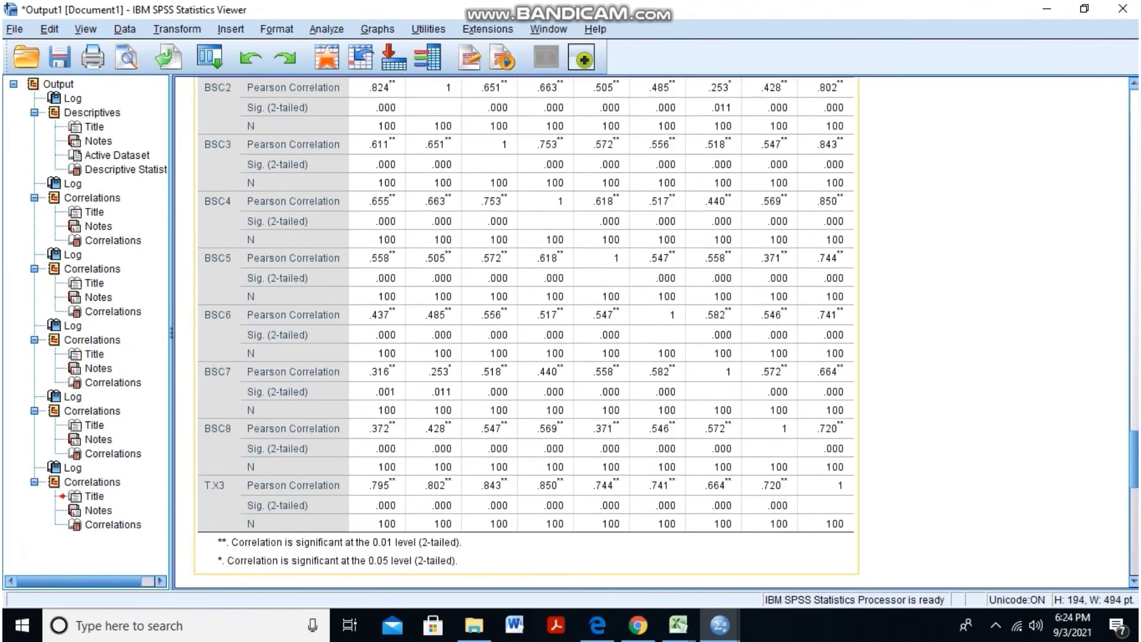
scroll(523, 333, "down", 7)
scroll(523, 333, "up", 6)
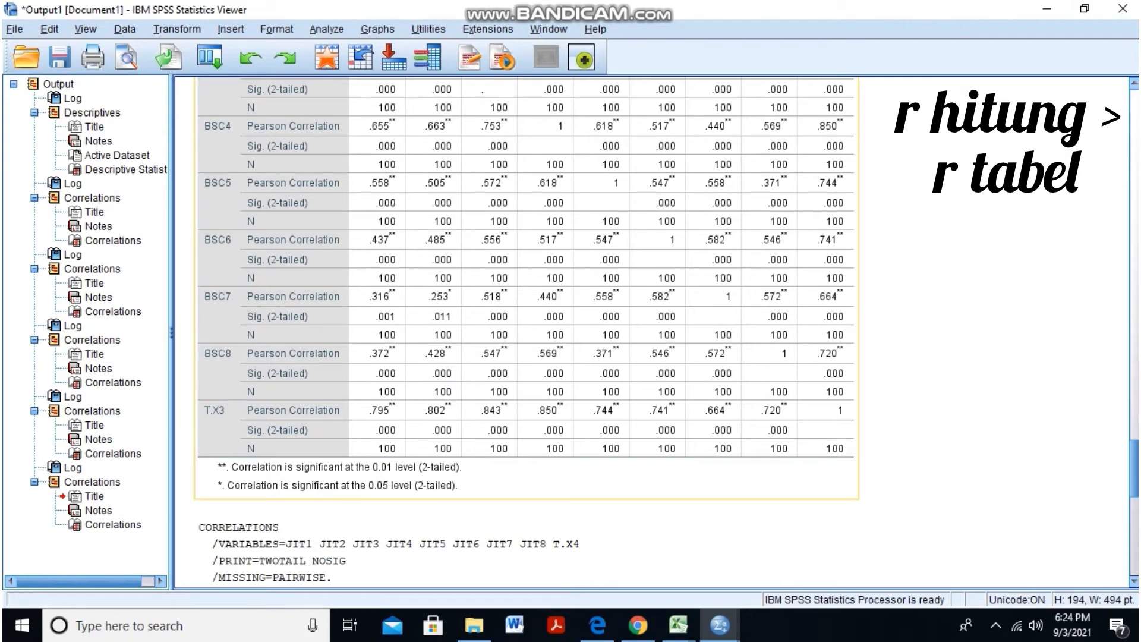
scroll(523, 333, "up", 15)
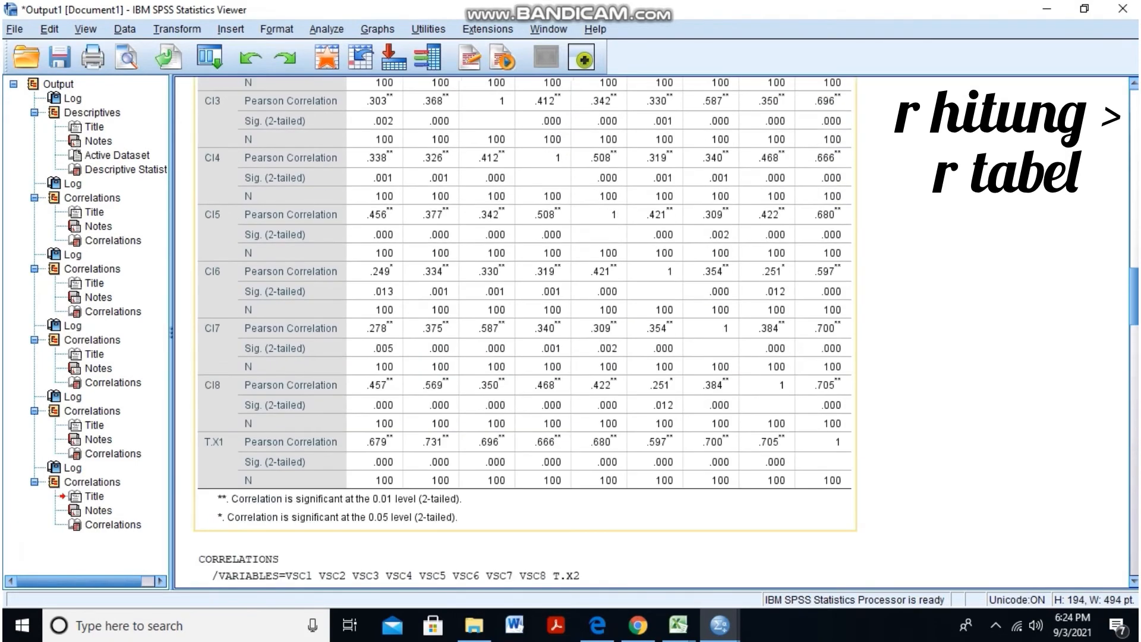
scroll(523, 333, "up", 7)
scroll(524, 333, "up", 15)
scroll(524, 333, "up", 10)
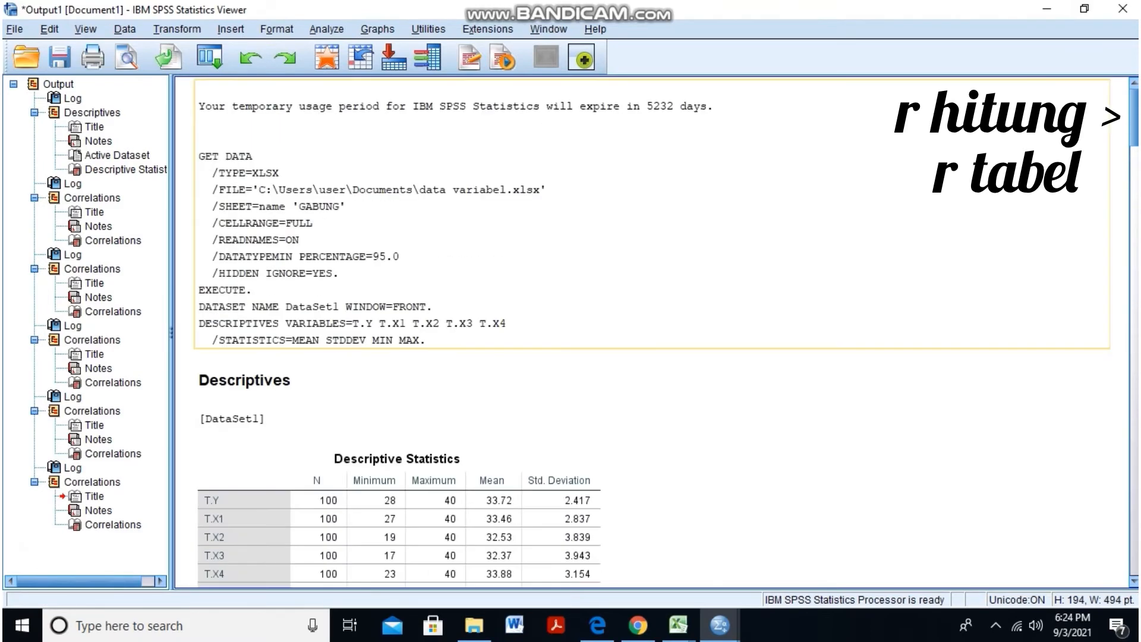
scroll(523, 333, "down", 5)
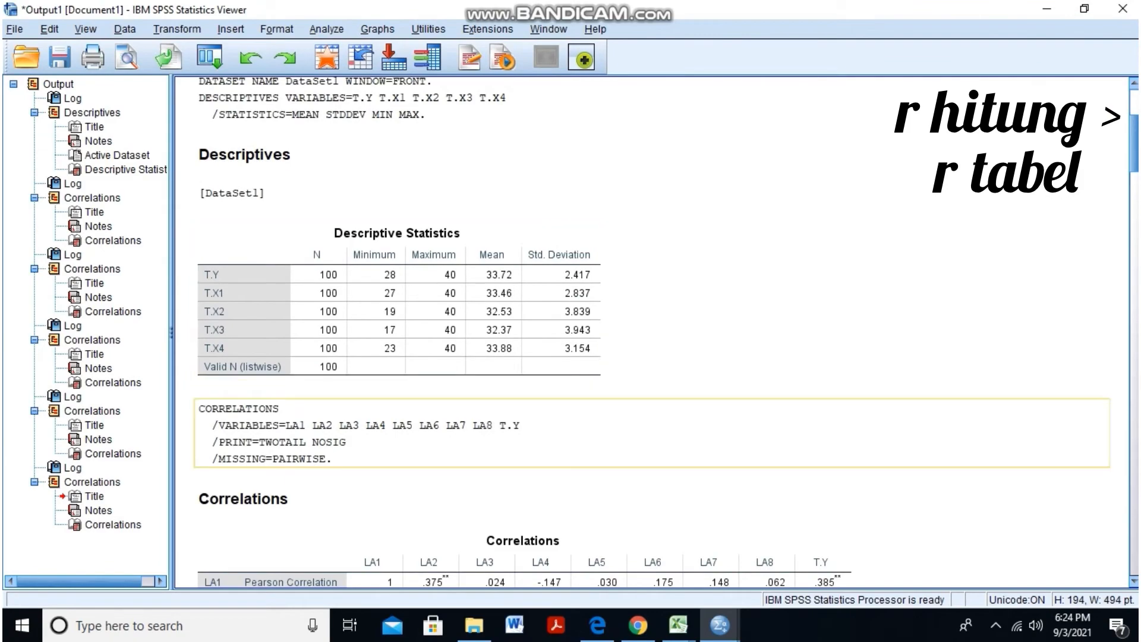
scroll(523, 333, "down", 7)
scroll(523, 333, "down", 15)
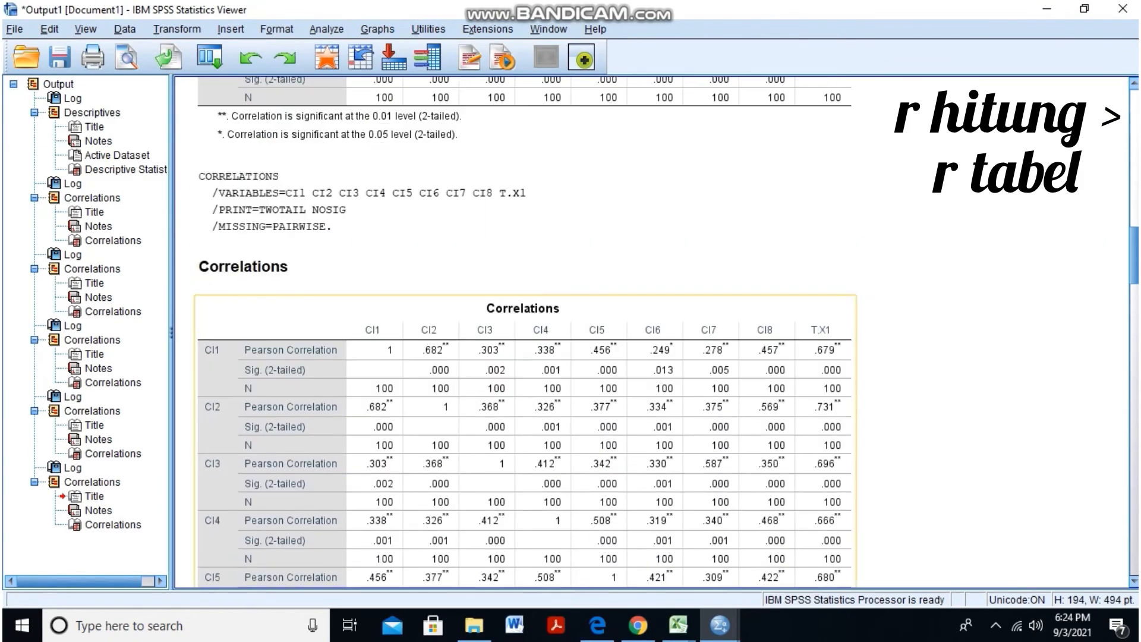
scroll(523, 333, "down", 20)
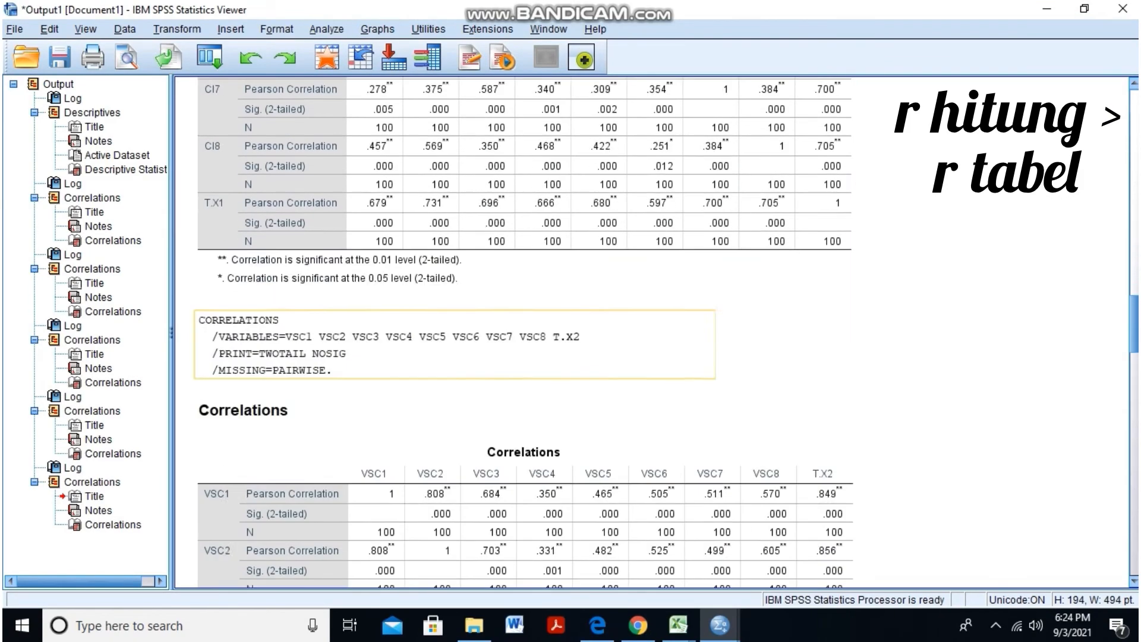
scroll(524, 333, "down", 15)
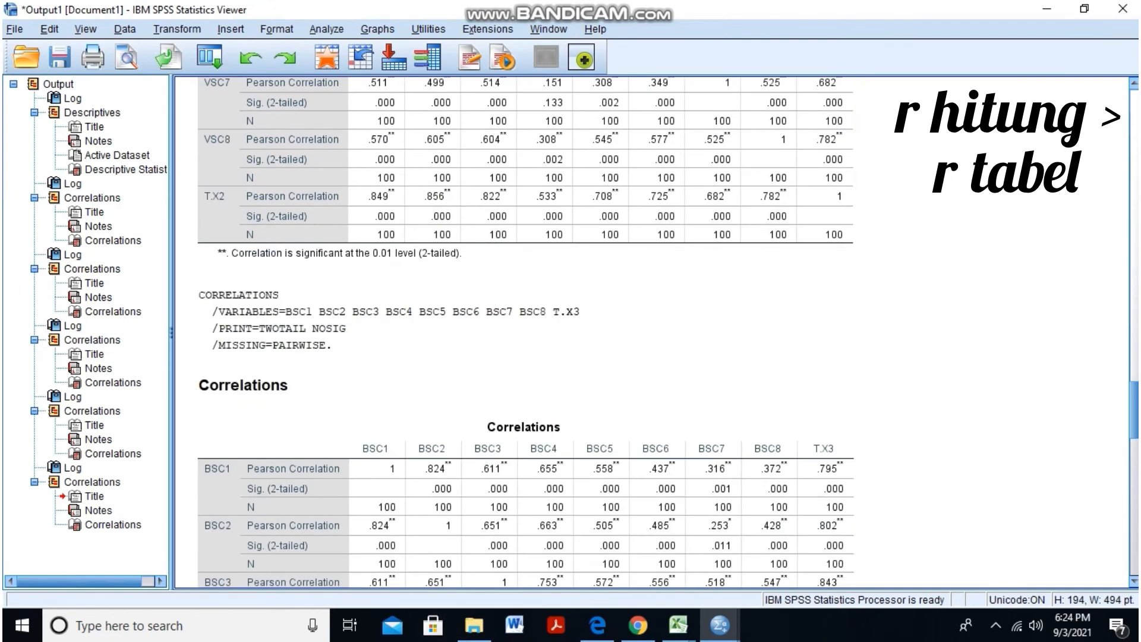
scroll(523, 333, "down", 12)
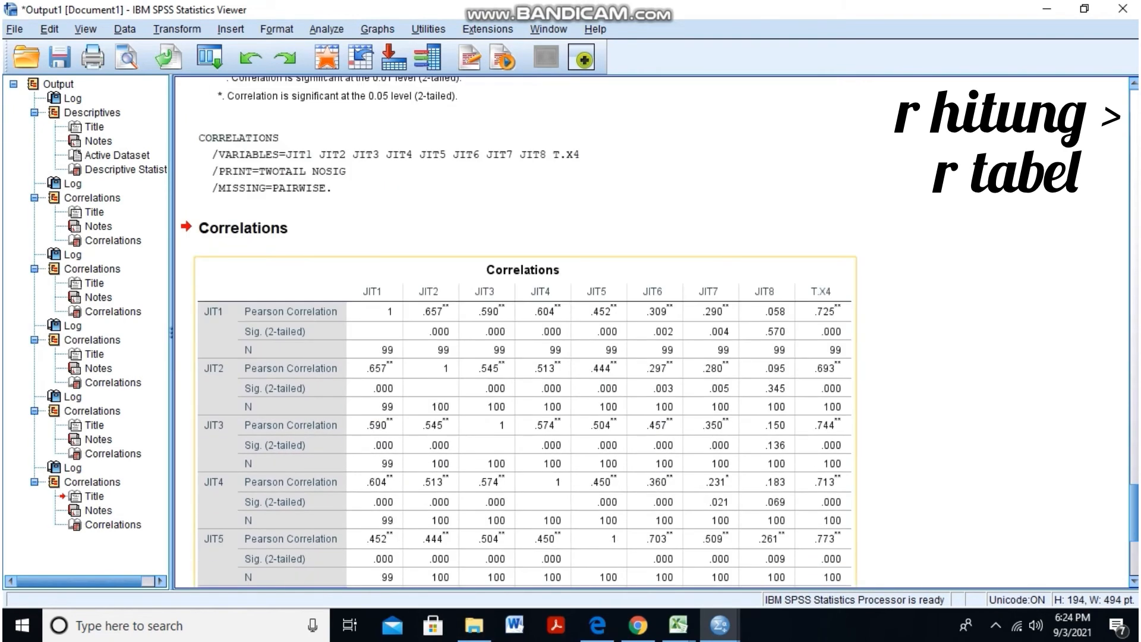
scroll(518, 261, "down", 5)
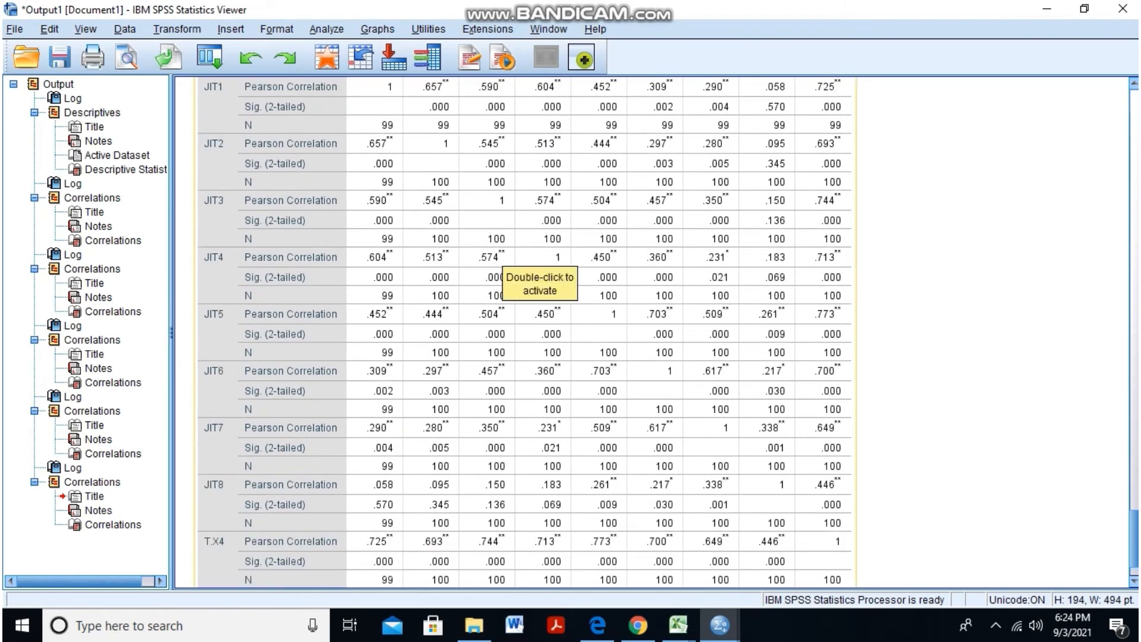
scroll(517, 262, "down", 2)
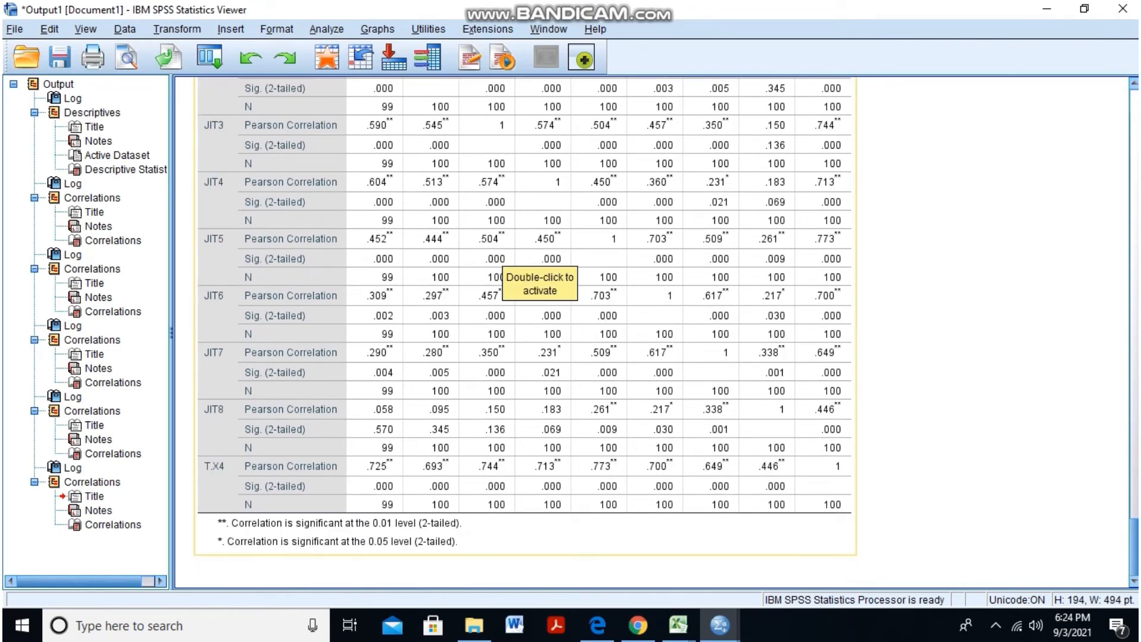
Switch to tabel-r.pdf in Edge and examine the two-tailed significance heading of the r table's first page.
left_click(596, 625)
scroll(574, 351, "up", 8)
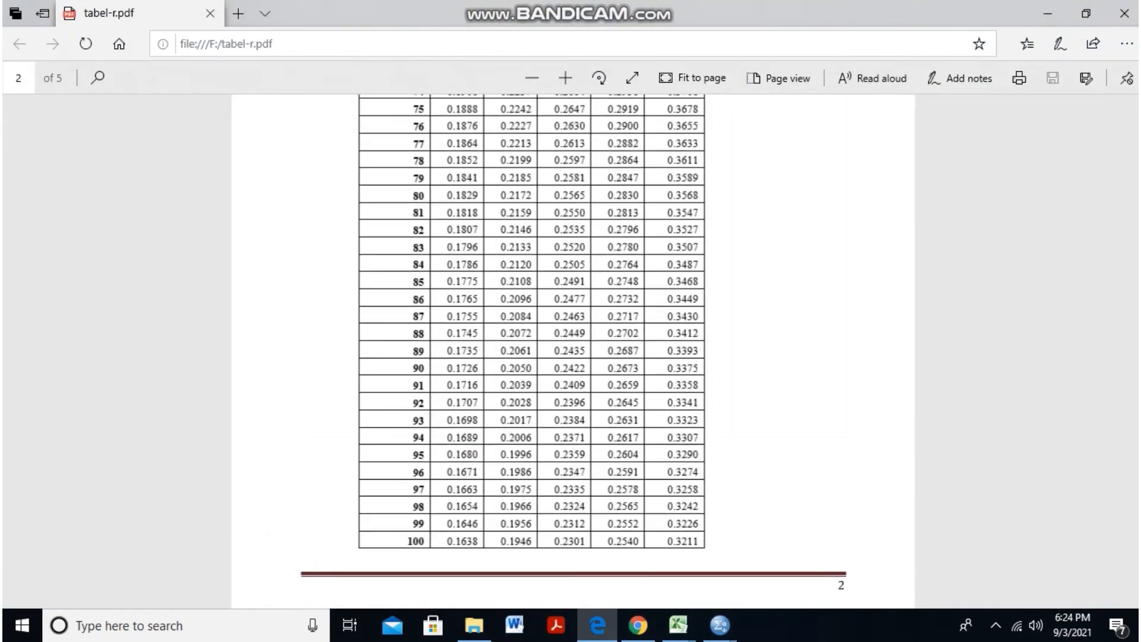
scroll(573, 351, "up", 10)
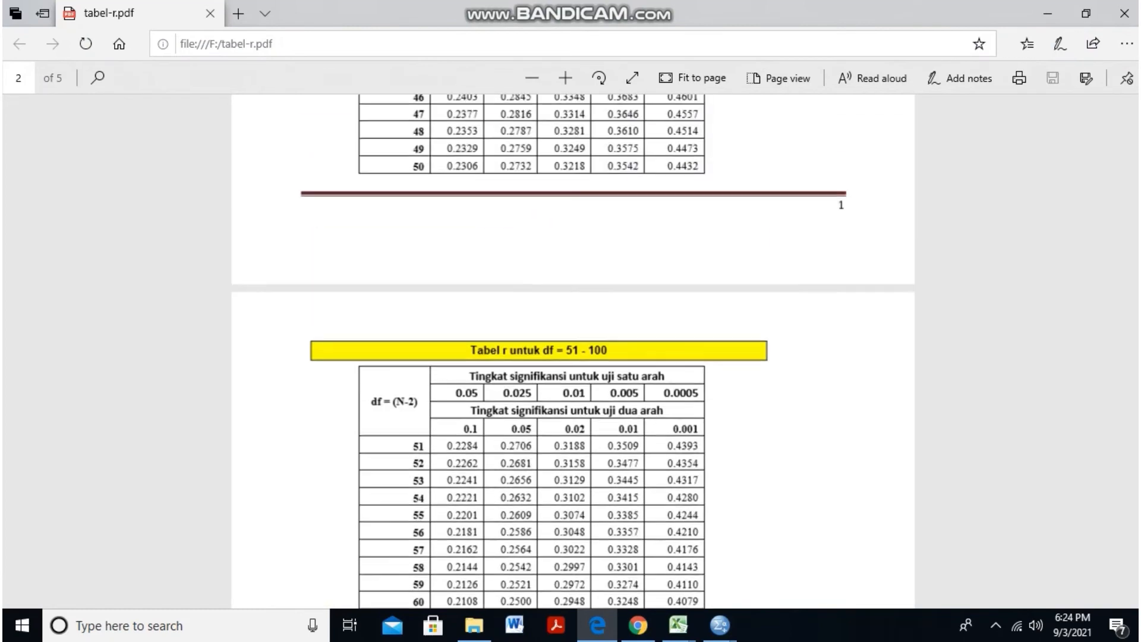
scroll(574, 351, "up", 8)
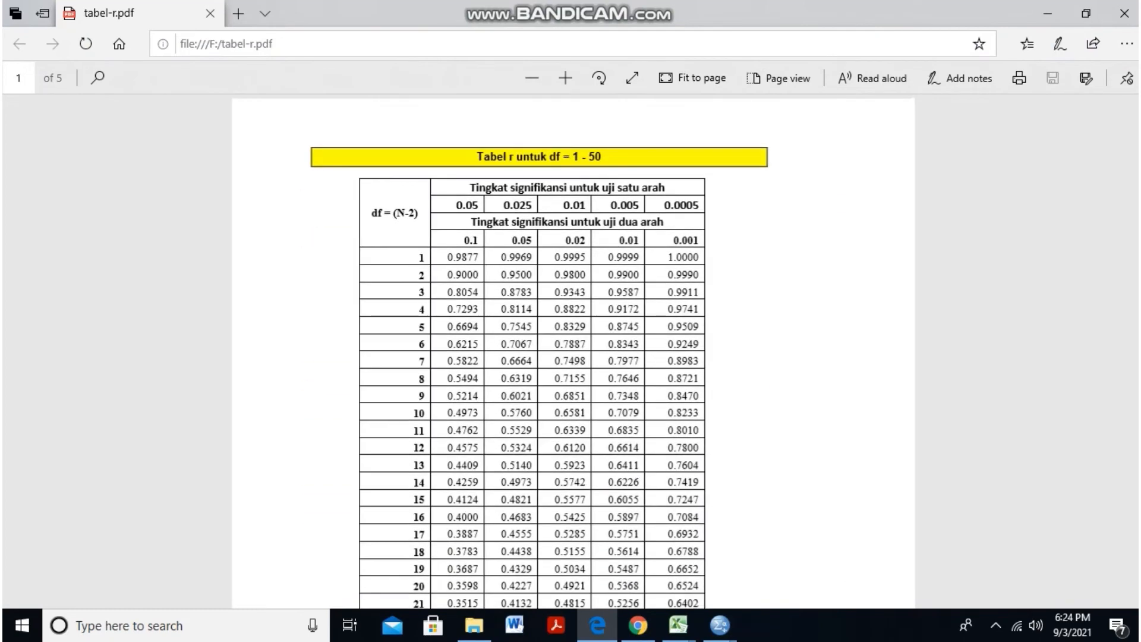
left_click_drag(471, 222, 666, 221)
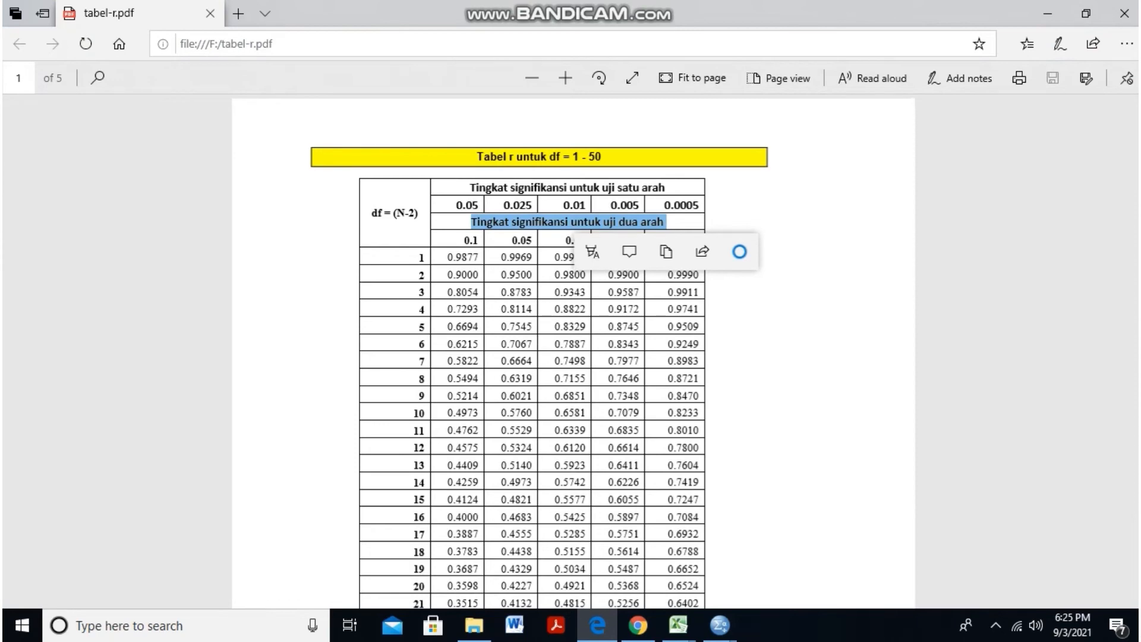
key("Escape")
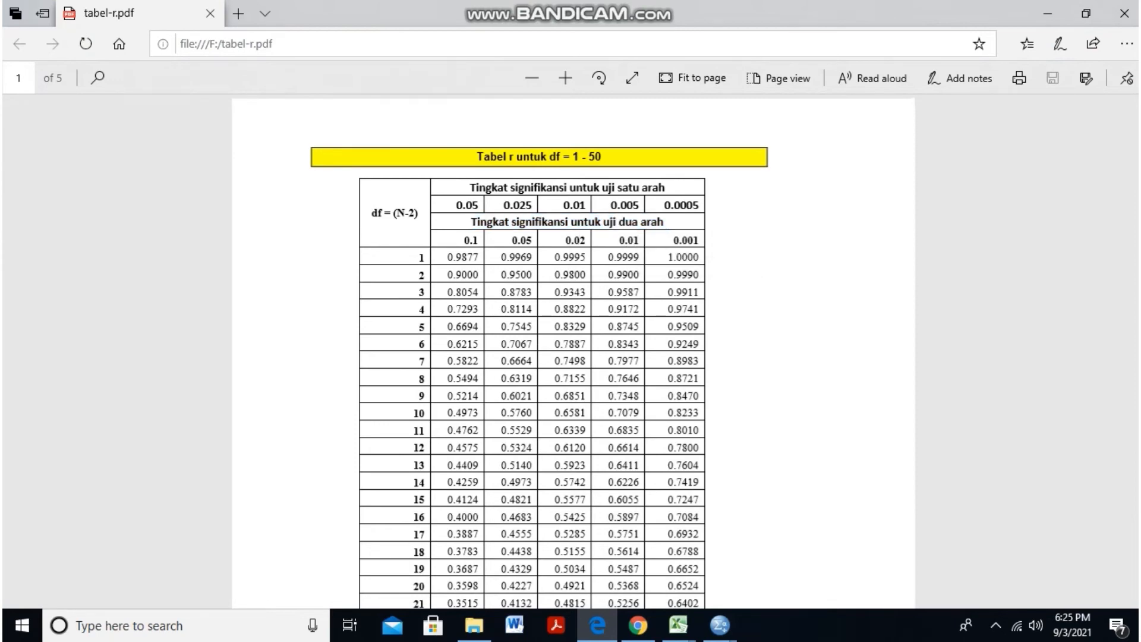
Find the critical r value for df 98 at the two-tailed 0.05 level in the r table and highlight it.
scroll(573, 352, "down", 3)
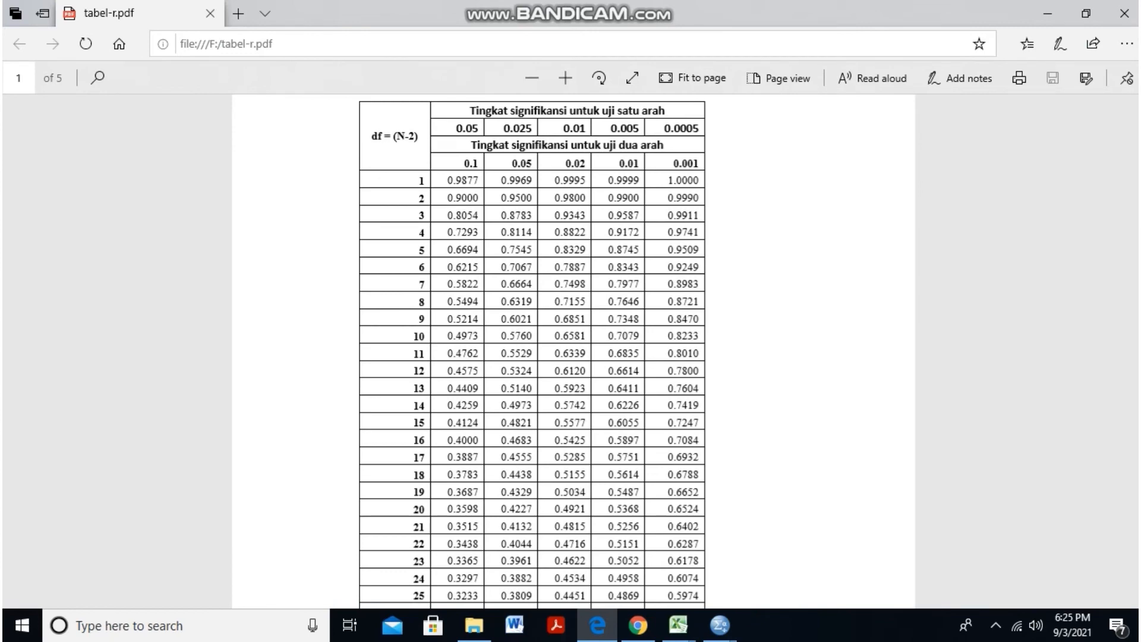
scroll(531, 351, "down", 15)
scroll(531, 351, "down", 5)
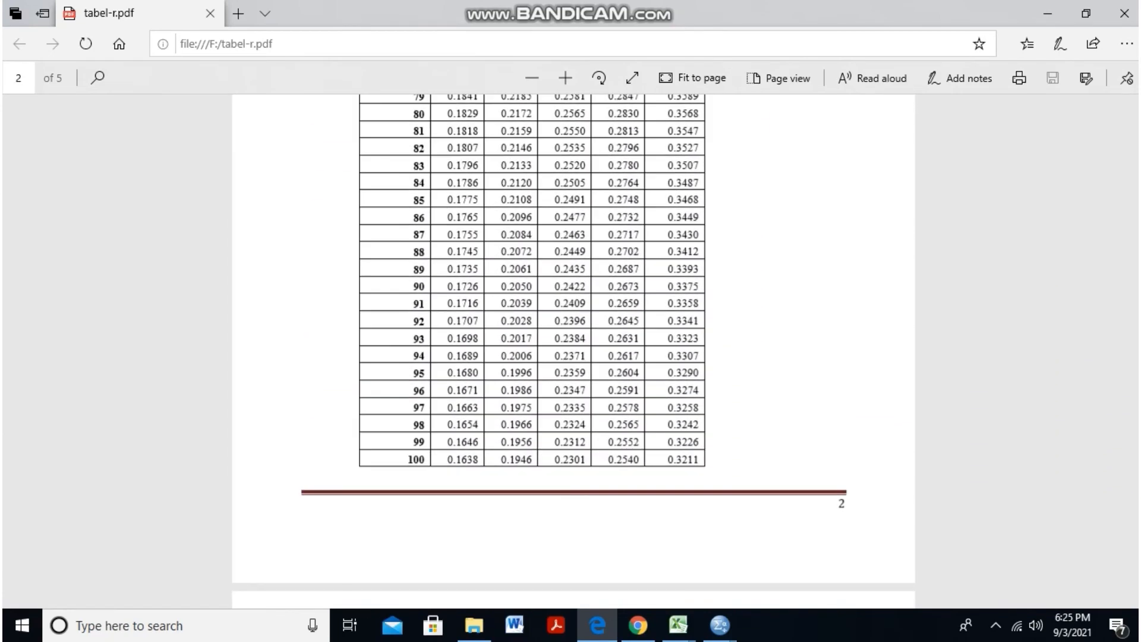
scroll(573, 351, "up", 18)
scroll(573, 350, "down", 8)
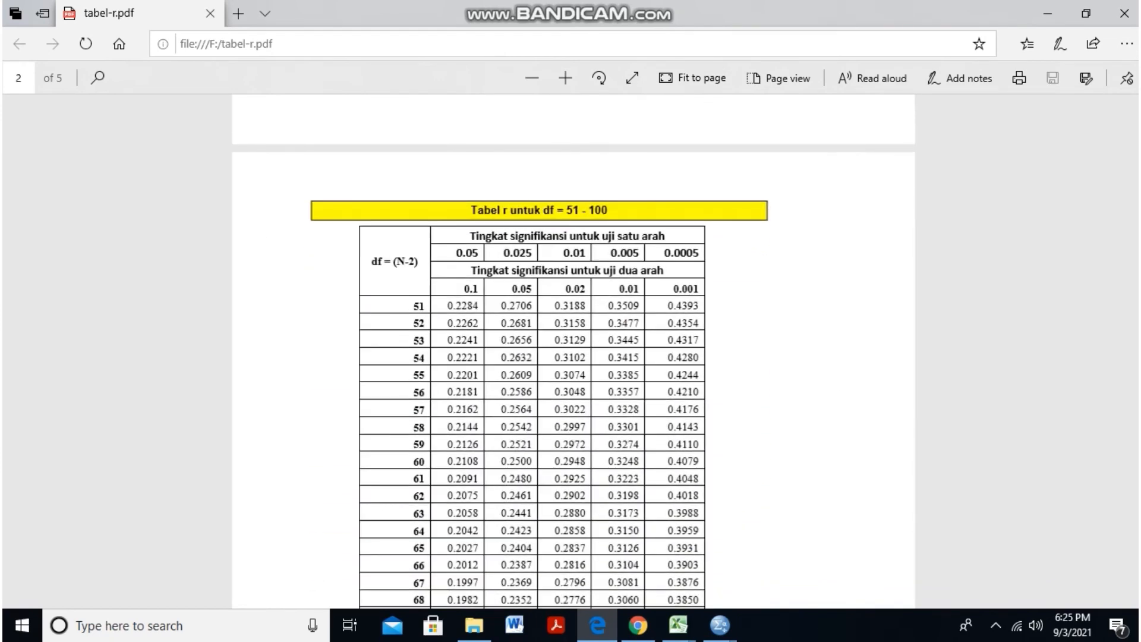
scroll(573, 351, "down", 10)
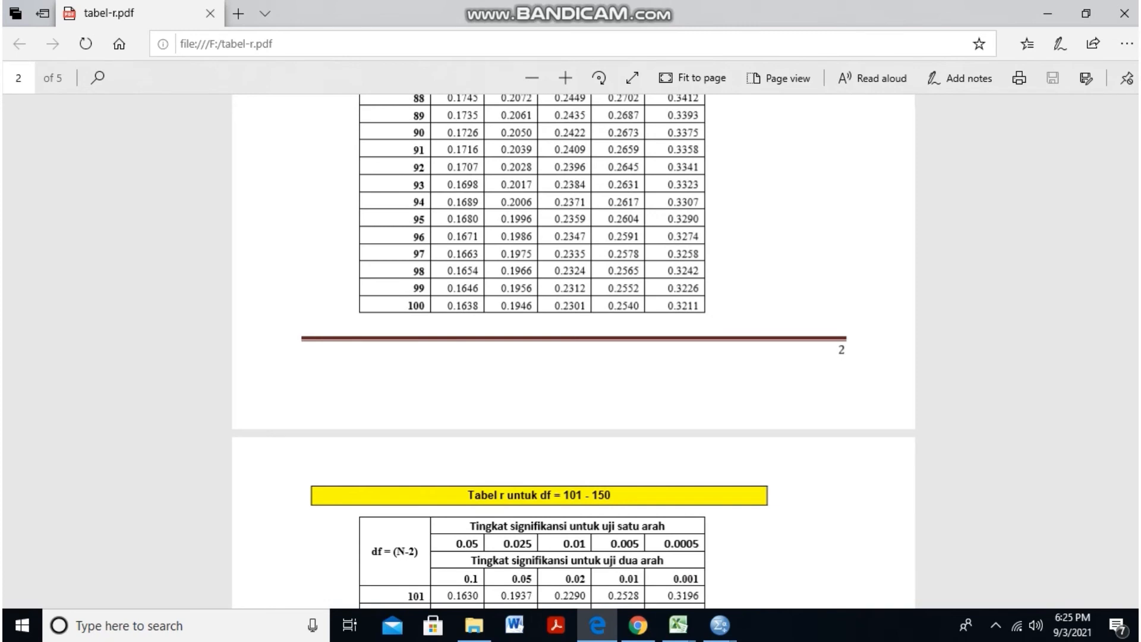
double_click(517, 271)
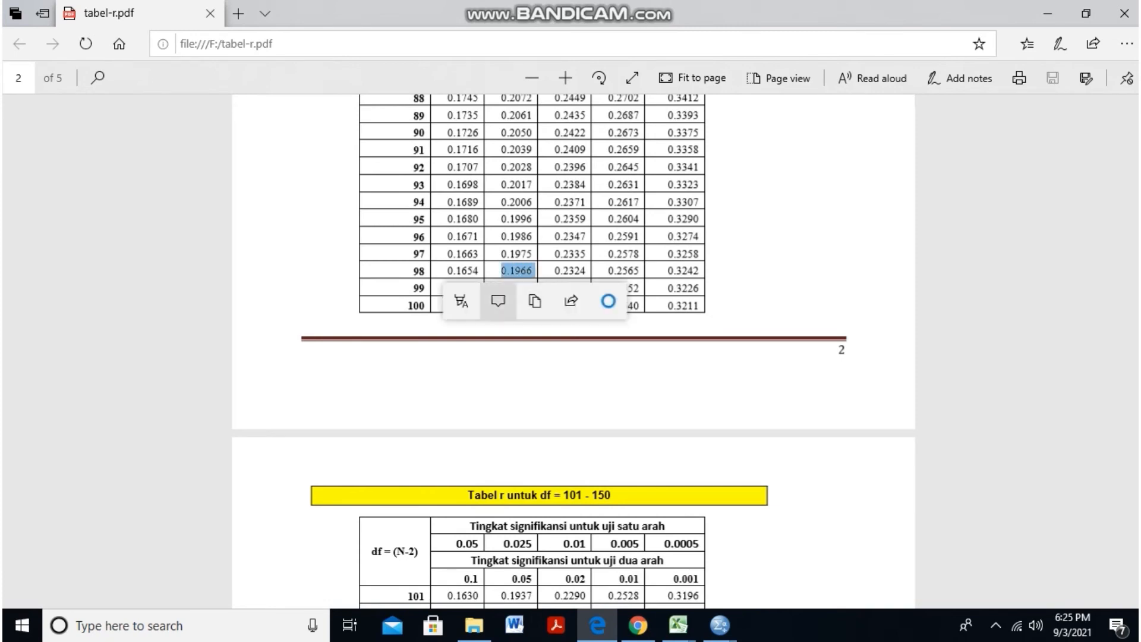
mouse_move(720, 625)
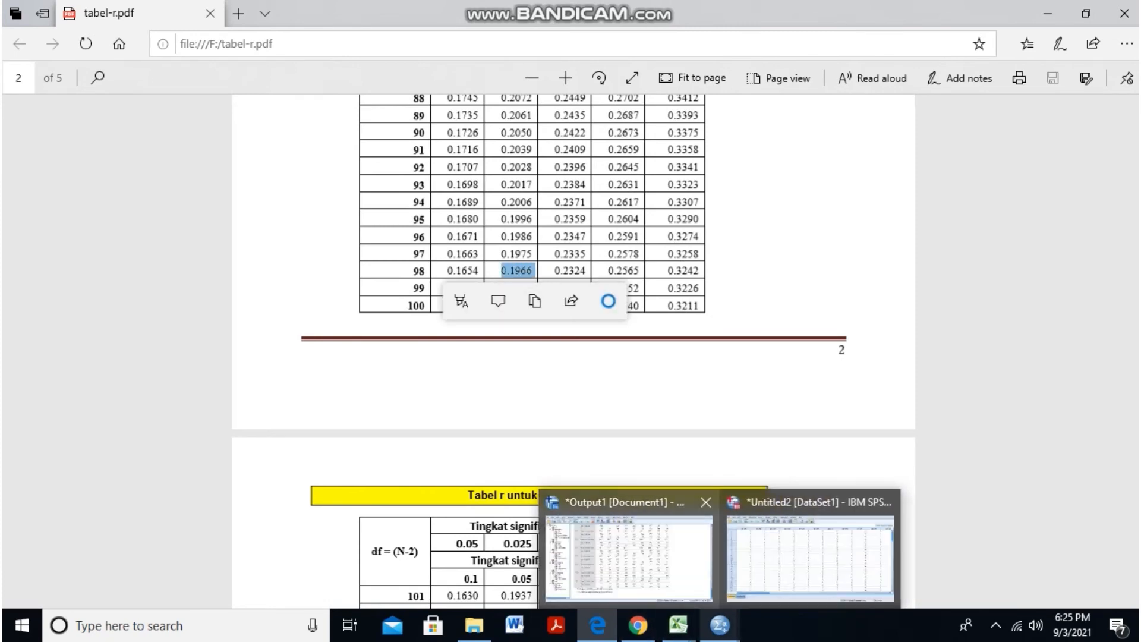
Switch from the r table to the SPSS output document and review the item-total correlation tables.
left_click(618, 550)
scroll(523, 298, "up", 3)
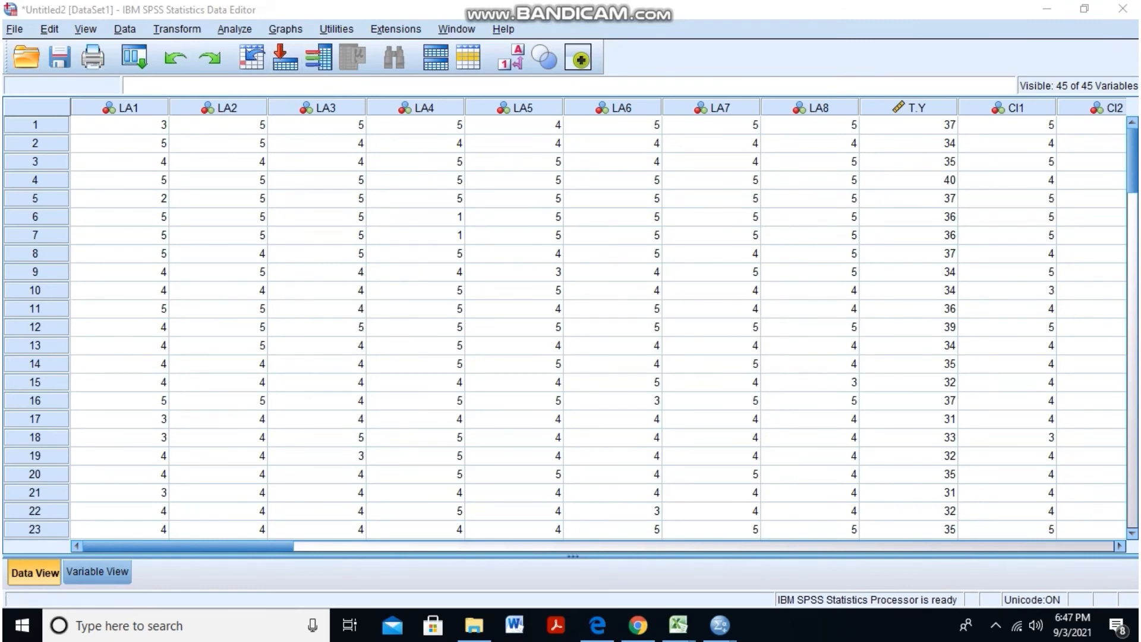
Open Reliability Analysis in the data editor and remove T.Y and T.X1 through T.X4 from the items.
left_click(234, 29)
mouse_move(256, 320)
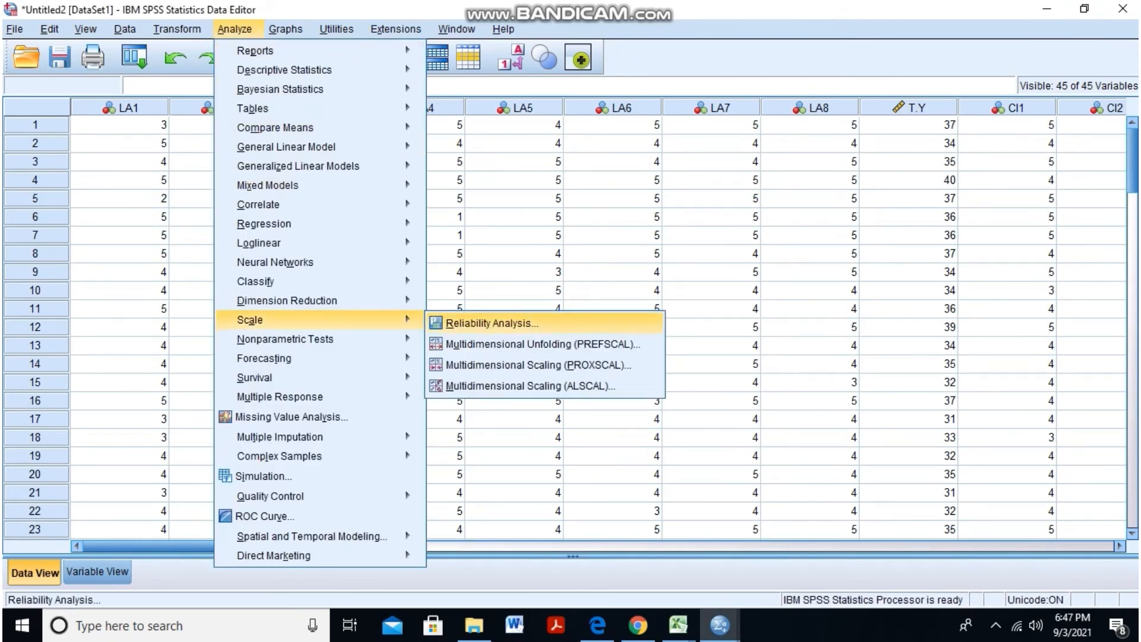
left_click(492, 323)
left_click(598, 226)
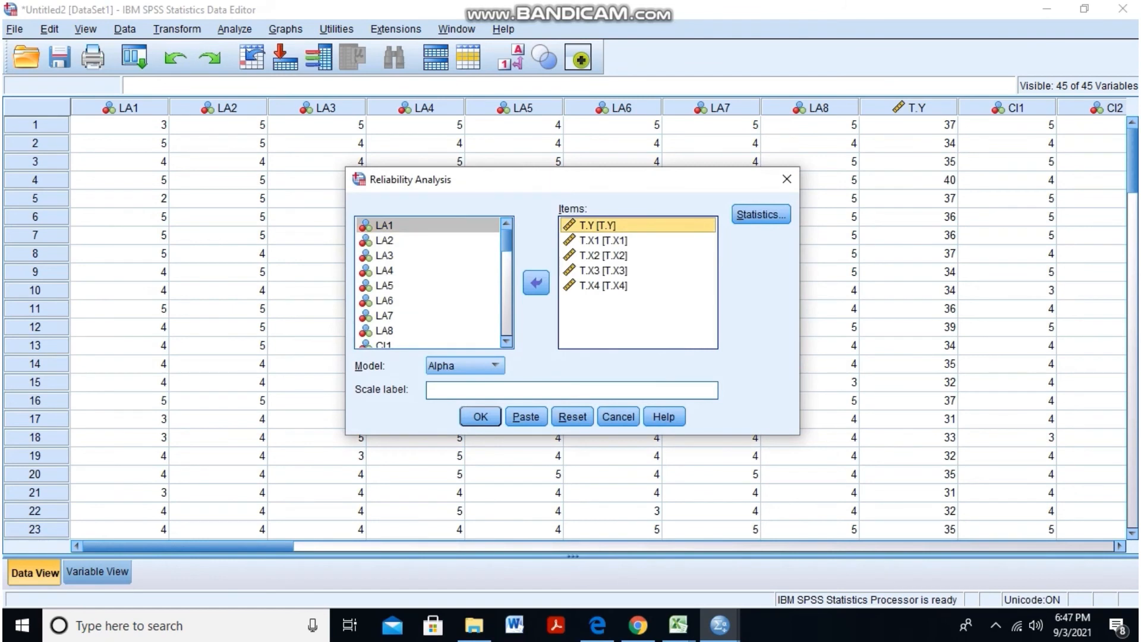
left_click(602, 240, "ctrl")
key("ctrl+a")
left_click(537, 283)
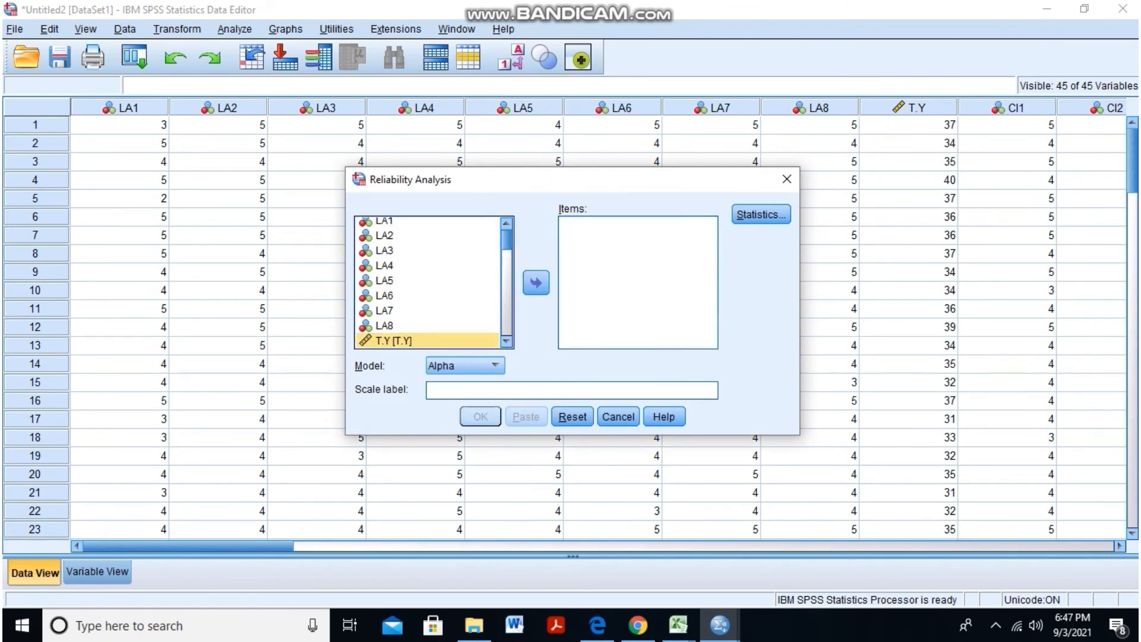
Add LA1 through LA8 as the items of the reliability analysis.
left_click(384, 225)
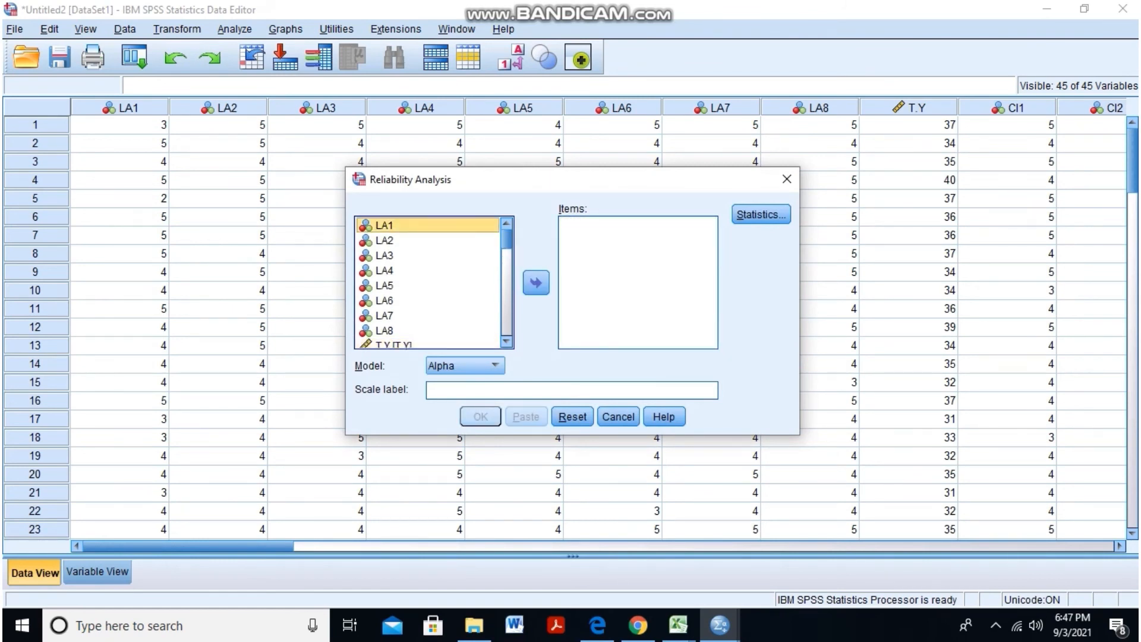
key("shift+Down")
key("shift+Down")
key("shift+Down")
key("shift+Down")
key("shift+Down")
key("shift+Down")
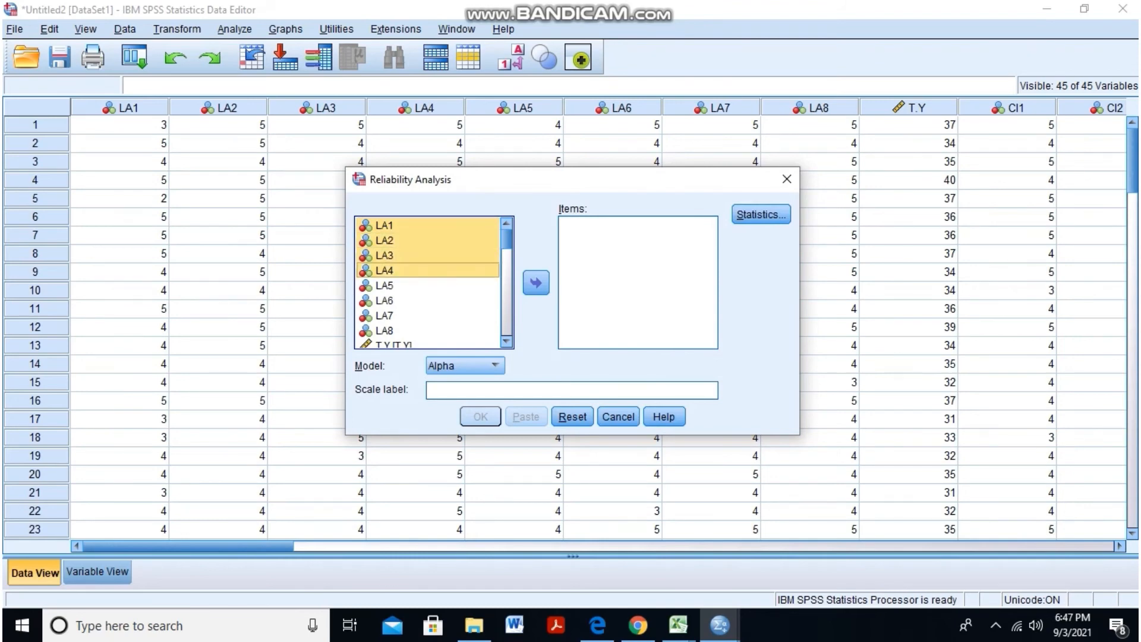
key("shift+Down")
left_click(536, 283)
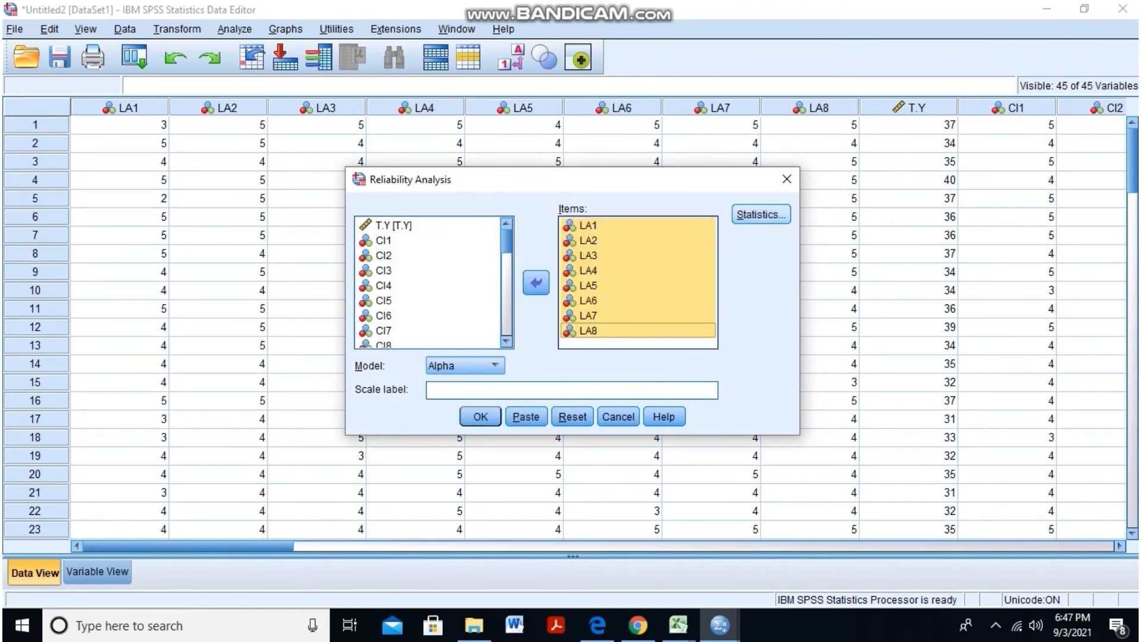
Run the reliability analysis for LA1 through LA8 with the Alpha model and descriptives for Item and Scale if item deleted.
left_click(762, 215)
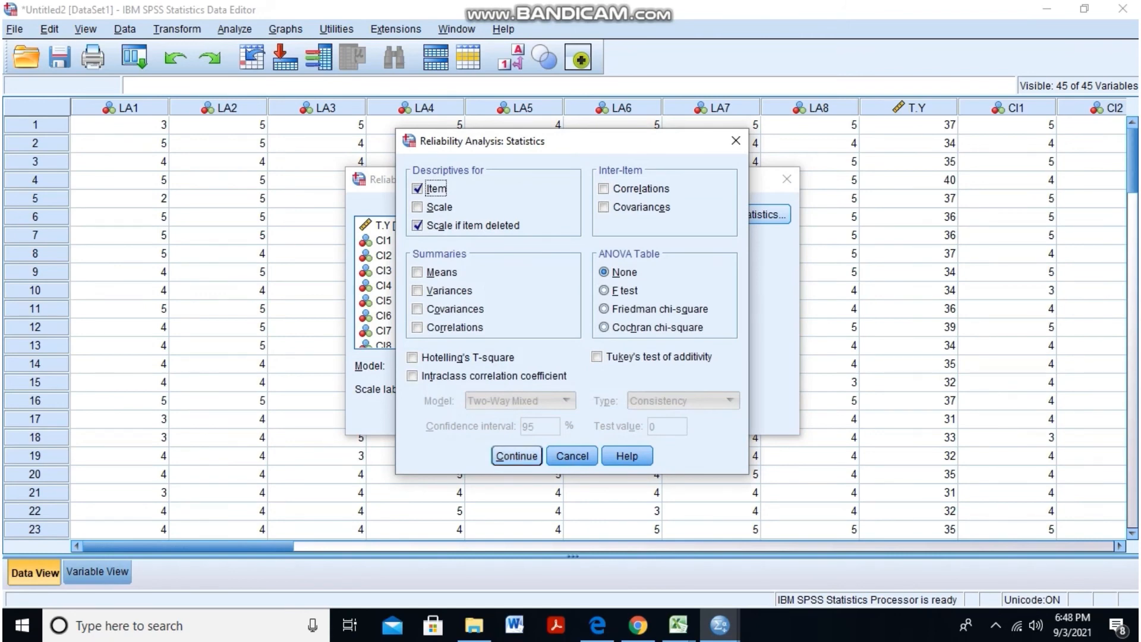
left_click(517, 456)
left_click(466, 366)
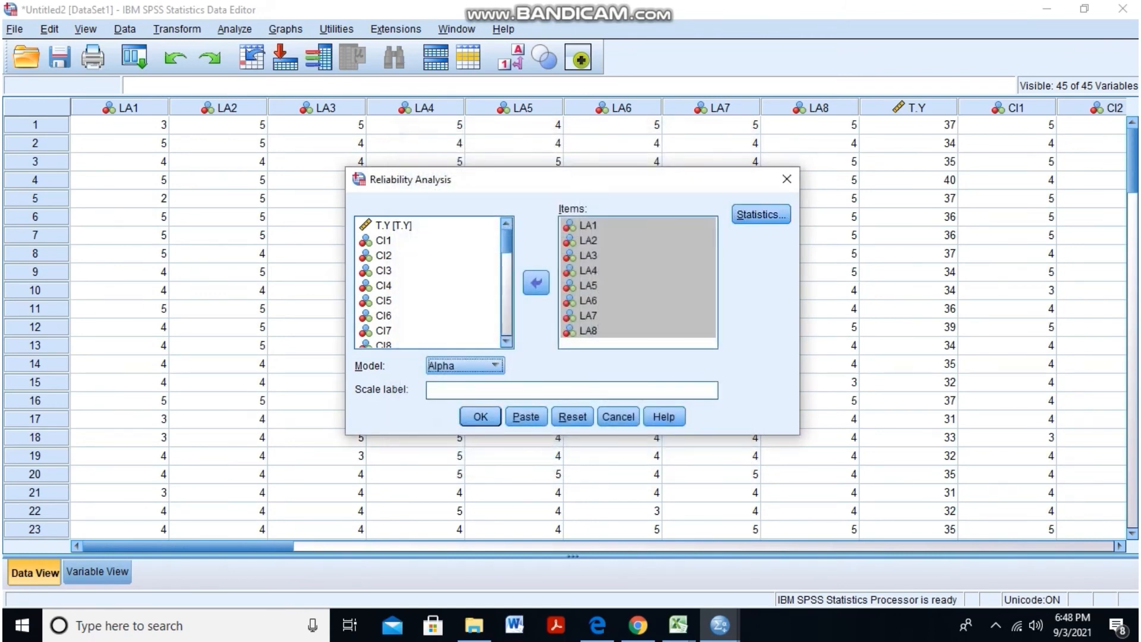
left_click(452, 383)
left_click(479, 417)
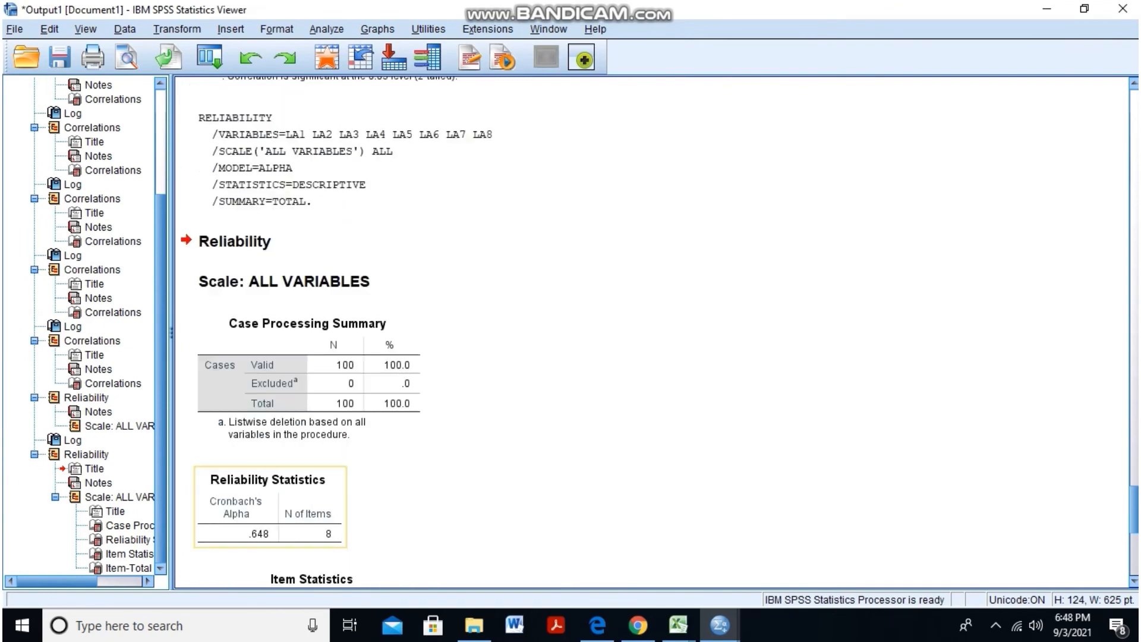
Review the Cronbach's Alpha, Item Statistics and Item-Total Statistics tables for the LA items.
scroll(268, 321, "down", 8)
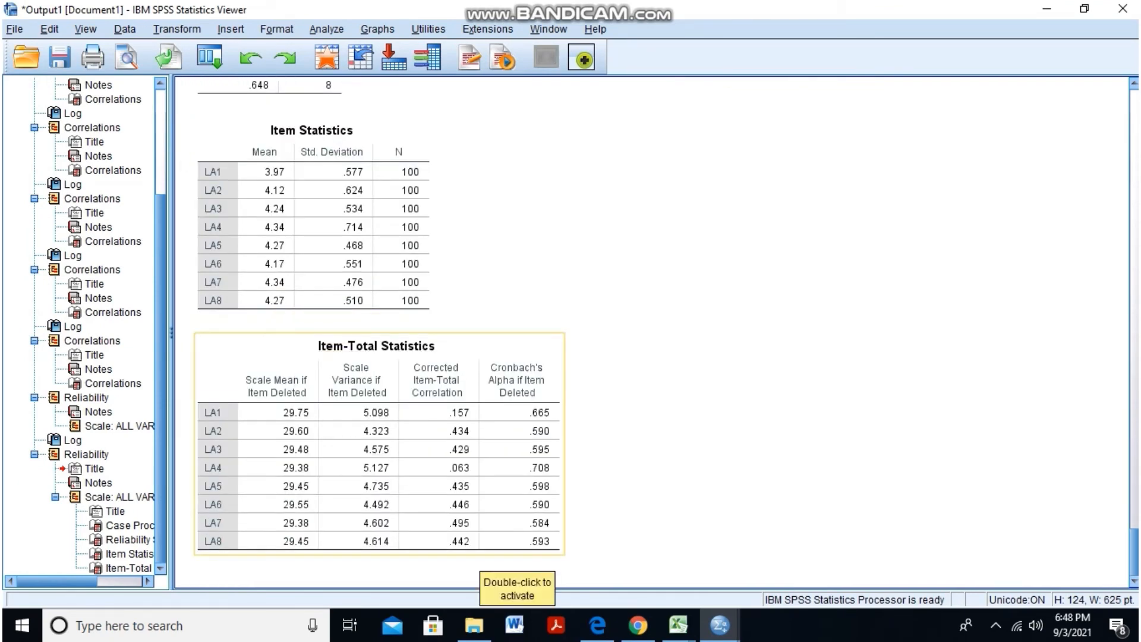
scroll(380, 333, "up", 3)
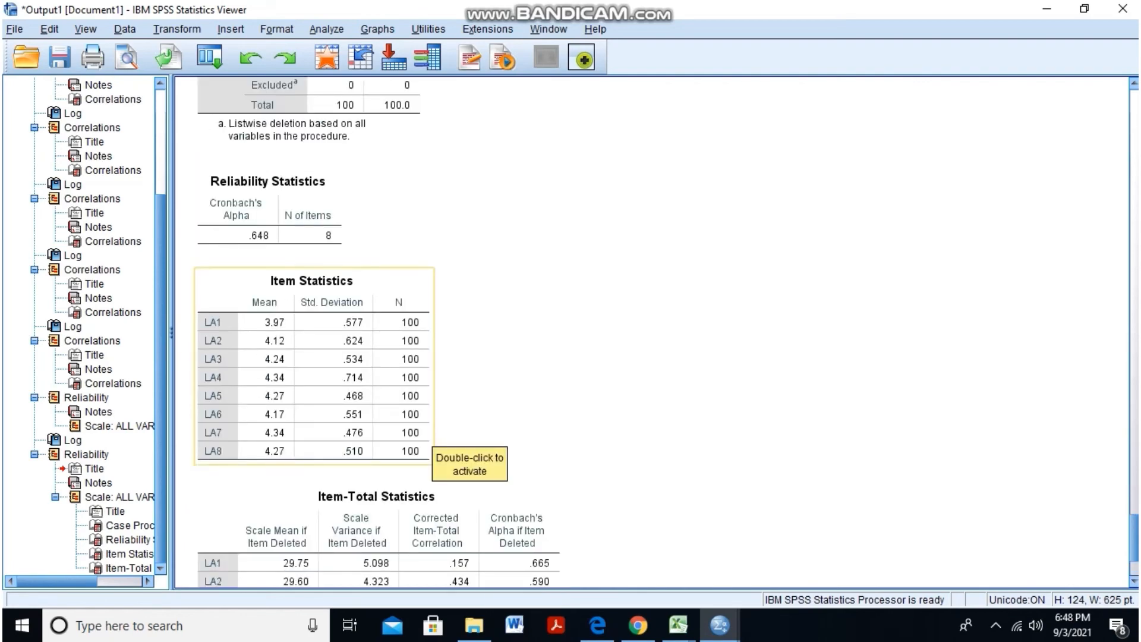
scroll(446, 452, "up", 1)
scroll(476, 469, "down", 4)
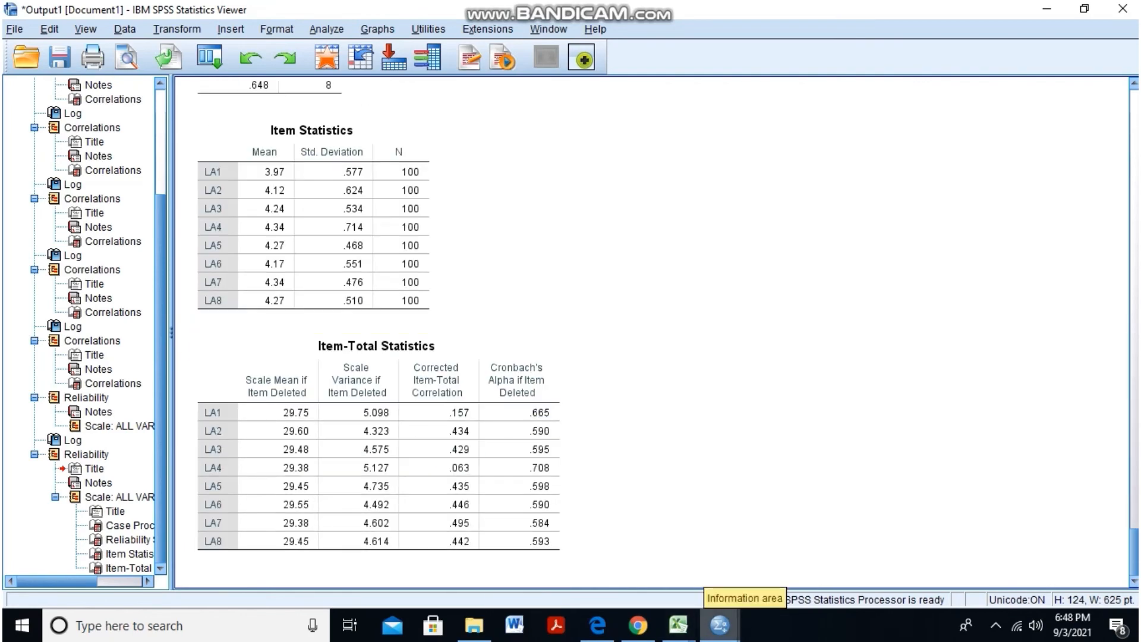
Reopen Reliability Analysis from the data editor and remove LA1 through LA8 from the items.
mouse_move(719, 624)
left_click(815, 550)
left_click(235, 29)
mouse_move(250, 320)
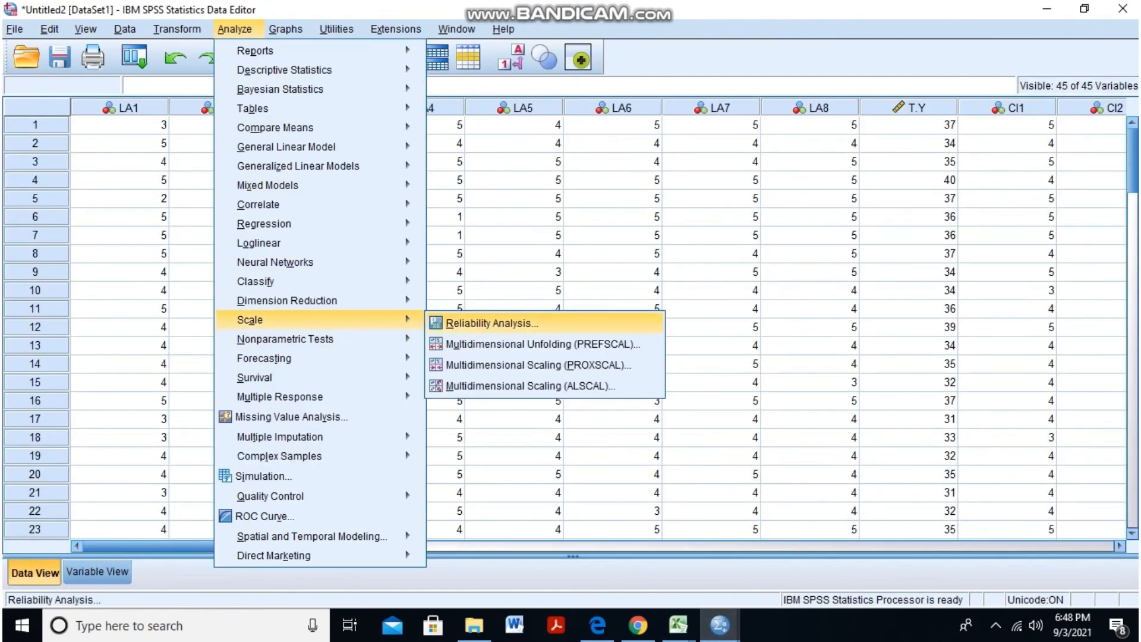
left_click(476, 322)
key("ctrl+a")
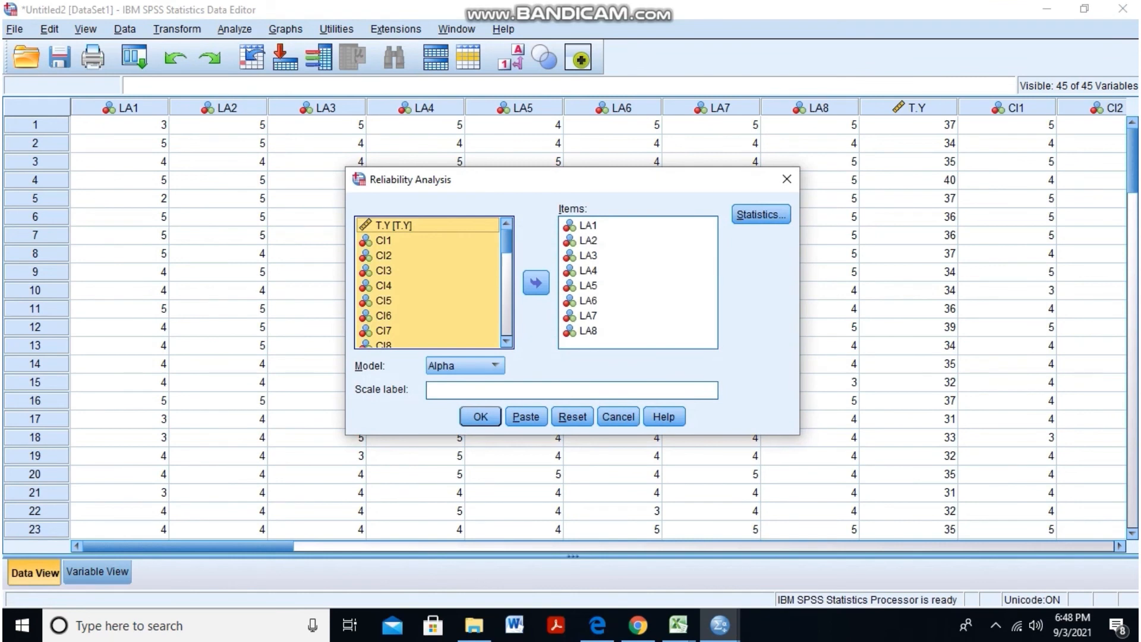
left_click(589, 226)
key("ctrl+a")
left_click(536, 283)
Add CI1 through CI8 as the items of the reliability analysis.
scroll(429, 283, "down", 3)
scroll(430, 283, "up", 1)
left_click(430, 271)
key("shift+Down")
key("shift+Down")
key("shift+Down")
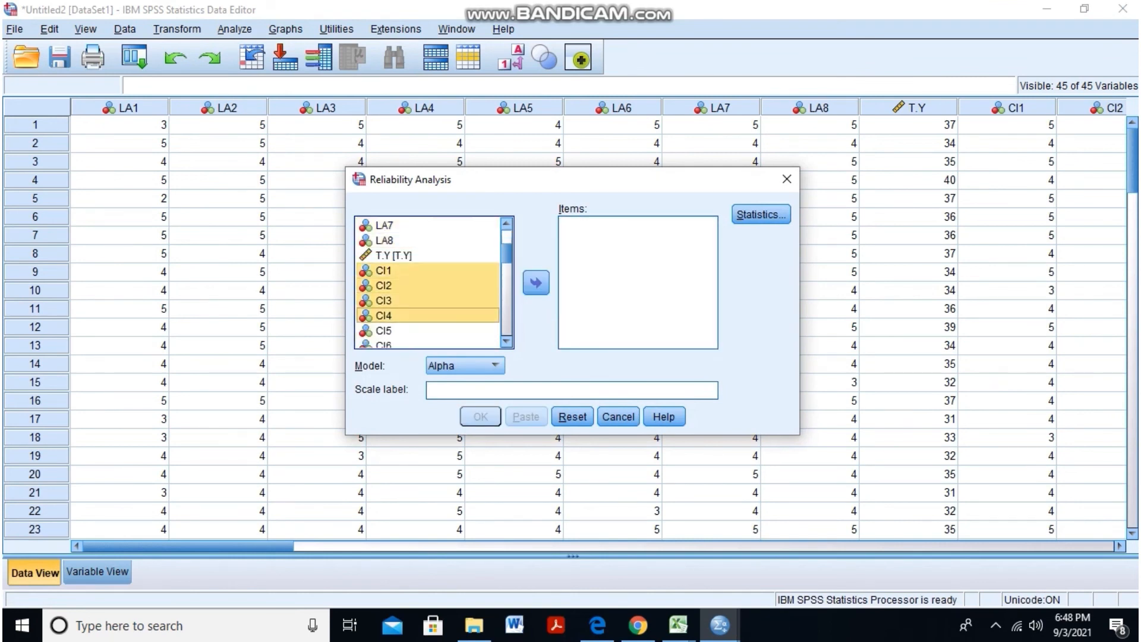
scroll(429, 283, "down", 1)
key("shift+Down")
key("shift+Down")
key("shift+Down")
key("shift+Down")
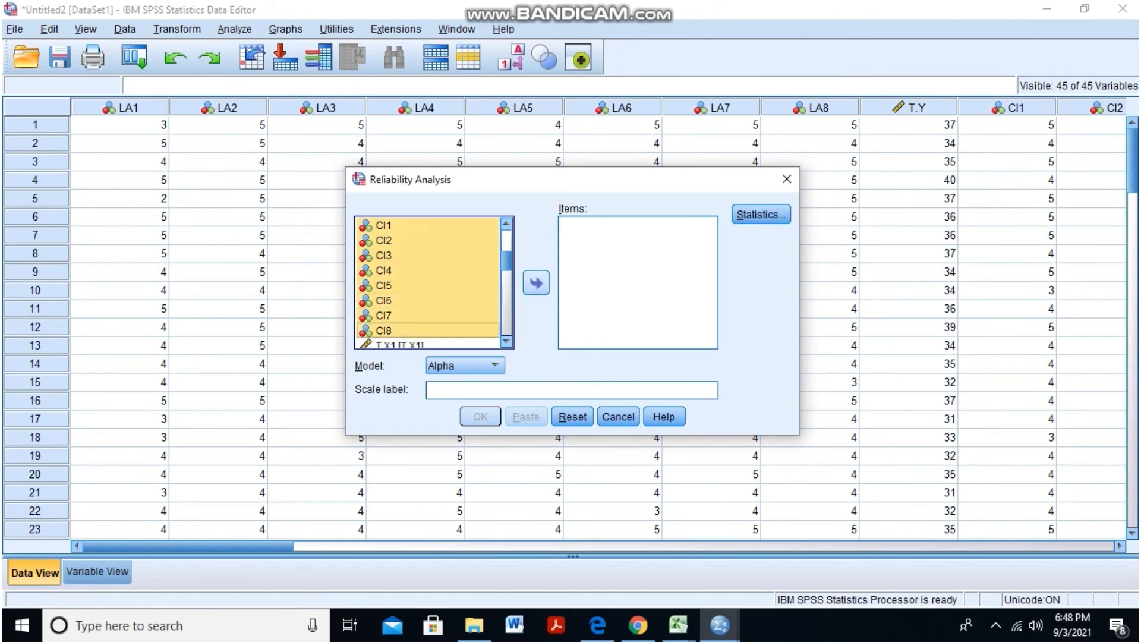
left_click(536, 283)
Keep the chosen reliability statistics and run the Alpha analysis for CI1 through CI8.
left_click(762, 214)
left_click(517, 456)
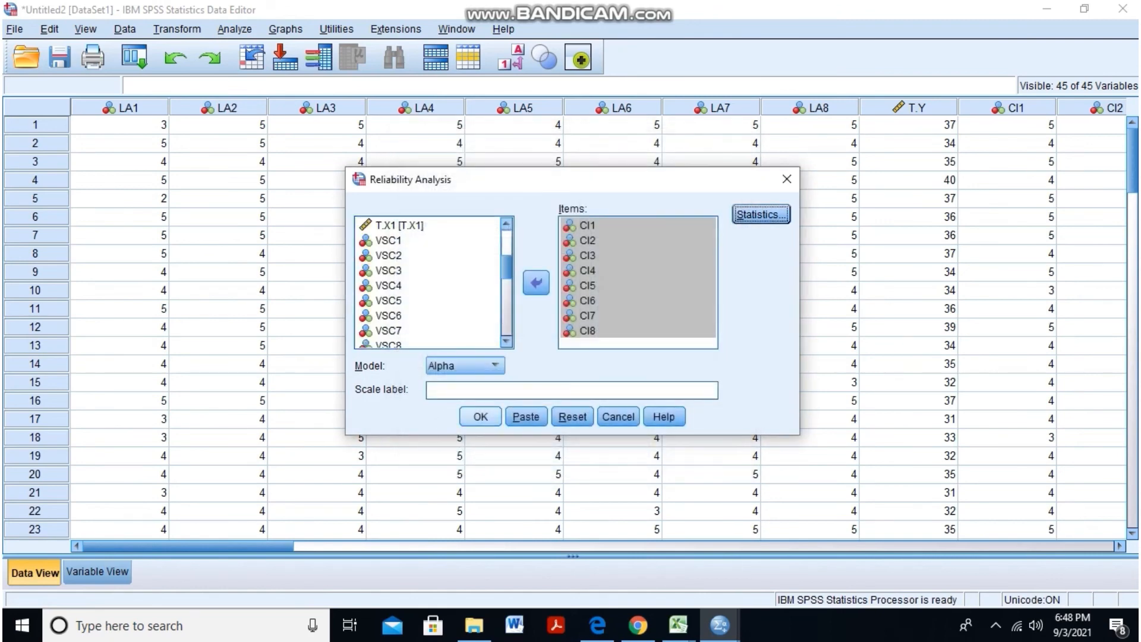
left_click(480, 417)
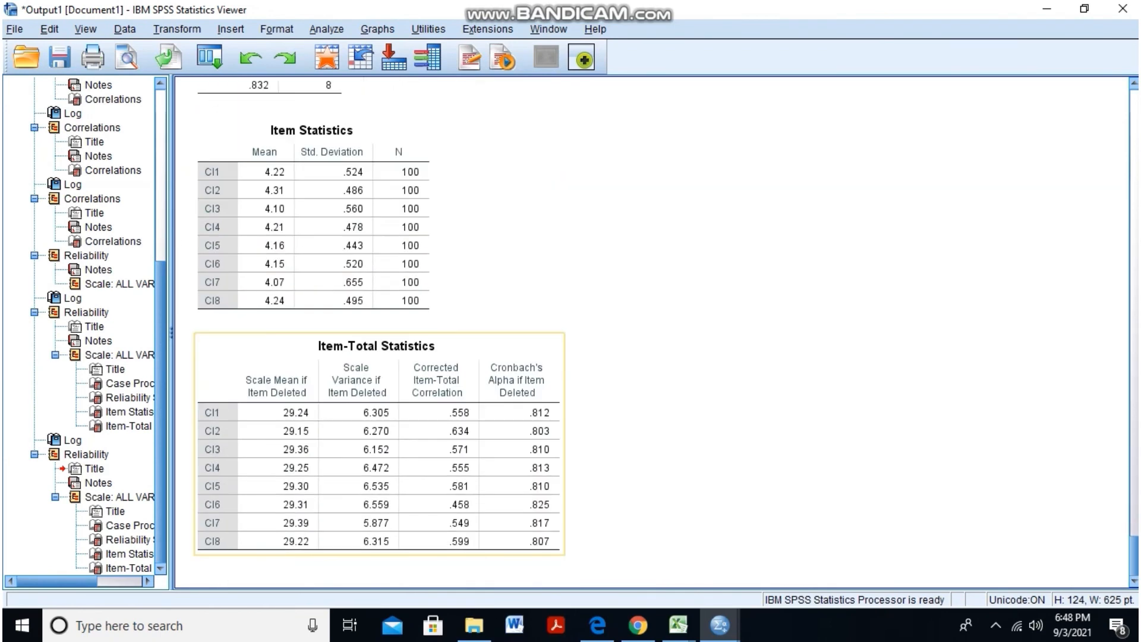
Return to the data editor, reopen Reliability Analysis and remove CI1 through CI8 from the items.
mouse_move(720, 625)
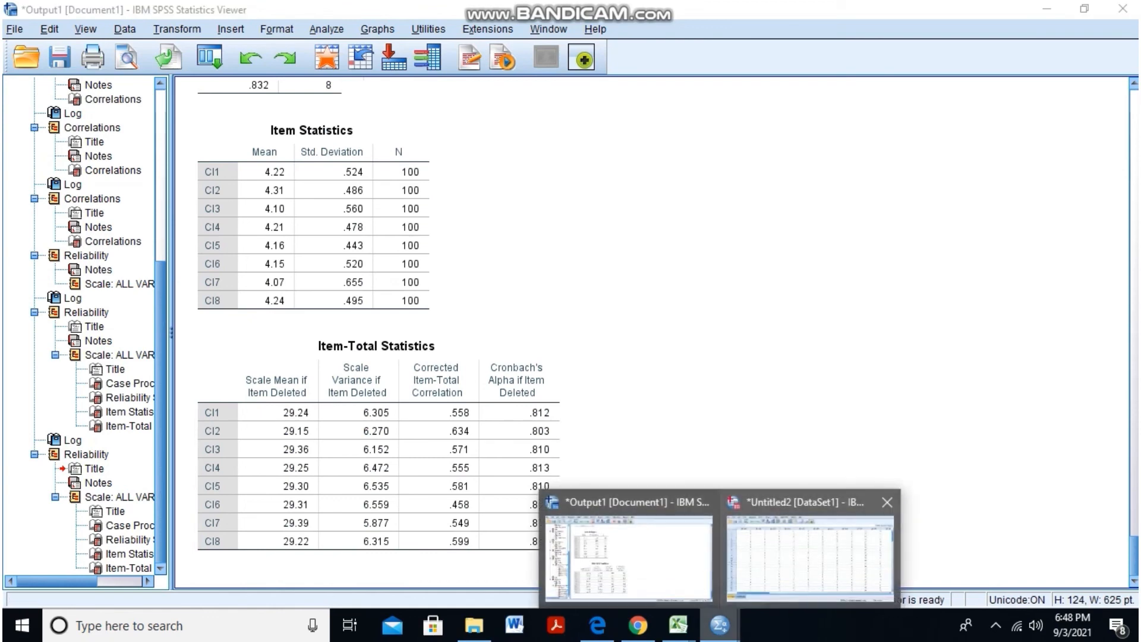
left_click(800, 550)
left_click(234, 29)
mouse_move(249, 319)
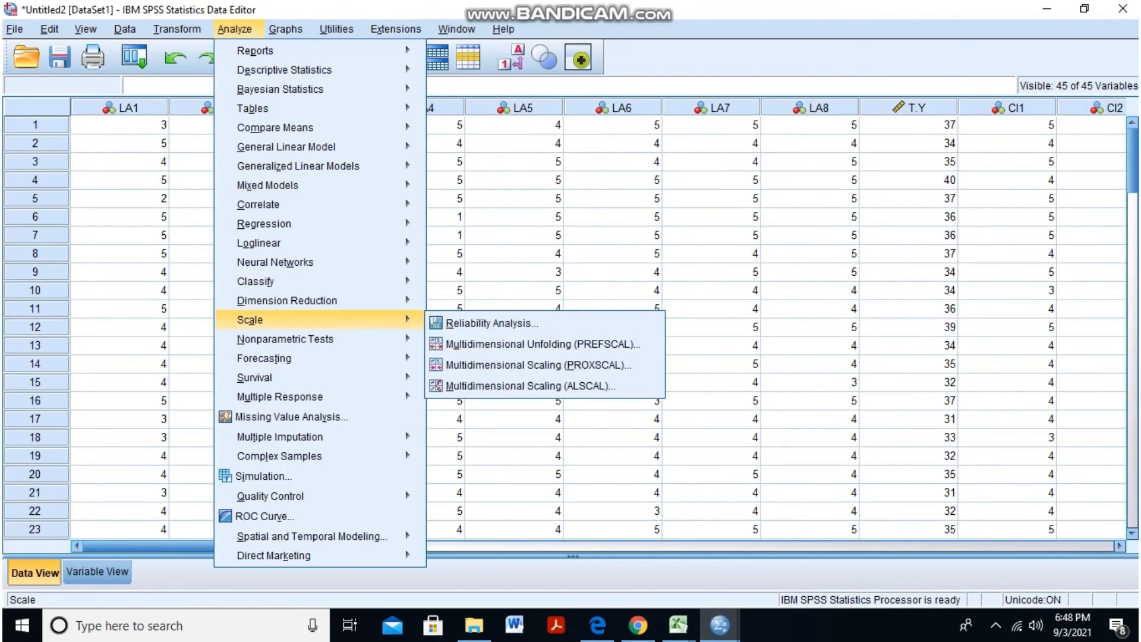
left_click(523, 321)
left_click(587, 225)
left_click(588, 331, "shift")
left_click(536, 283)
Add VSC1 through VSC8 as items and run the reliability analysis with the Alpha model.
scroll(428, 285, "down", 6)
scroll(428, 286, "up", 2)
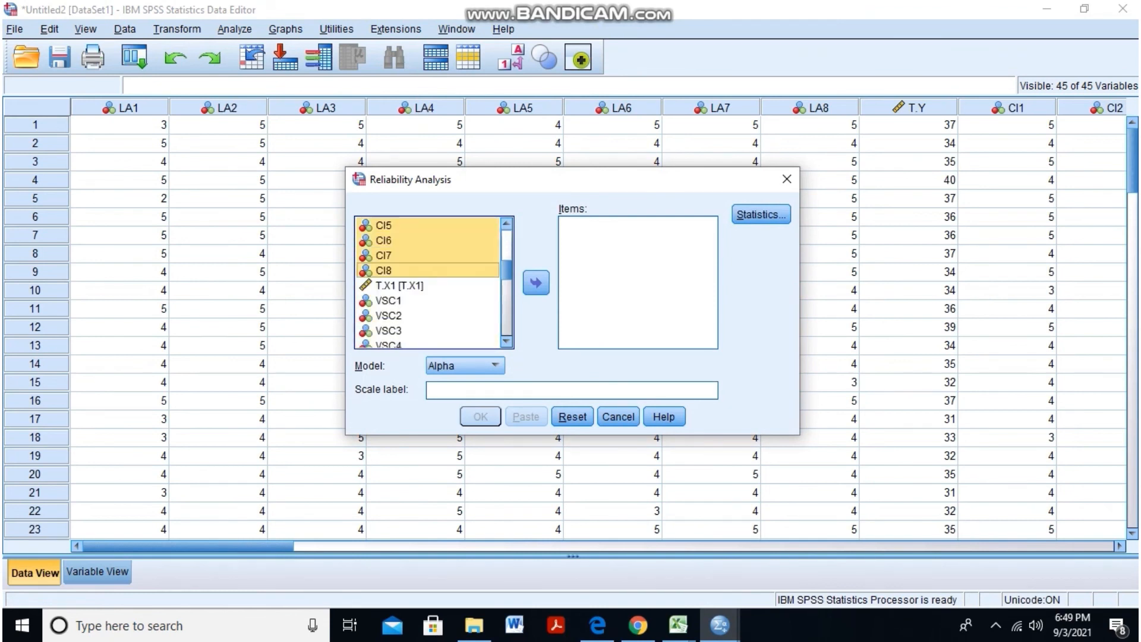
left_click(389, 301)
key("shift+Down")
key("shift+Down")
scroll(428, 315, "down", 2)
key("shift+Down")
key("shift+Down")
key("shift+Down")
key("shift+Down")
key("shift+Down")
left_click(536, 283)
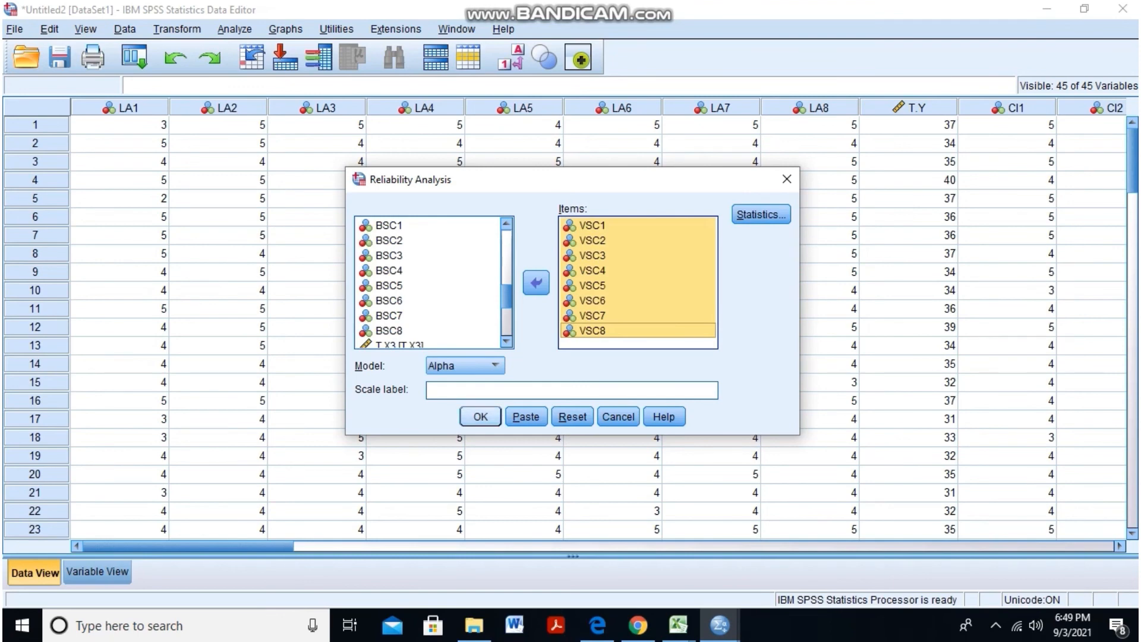
left_click(480, 417)
Return to the data editor, reopen Reliability Analysis and remove VSC1 through VSC8 from the items.
mouse_move(719, 624)
left_click(815, 553)
left_click(235, 29)
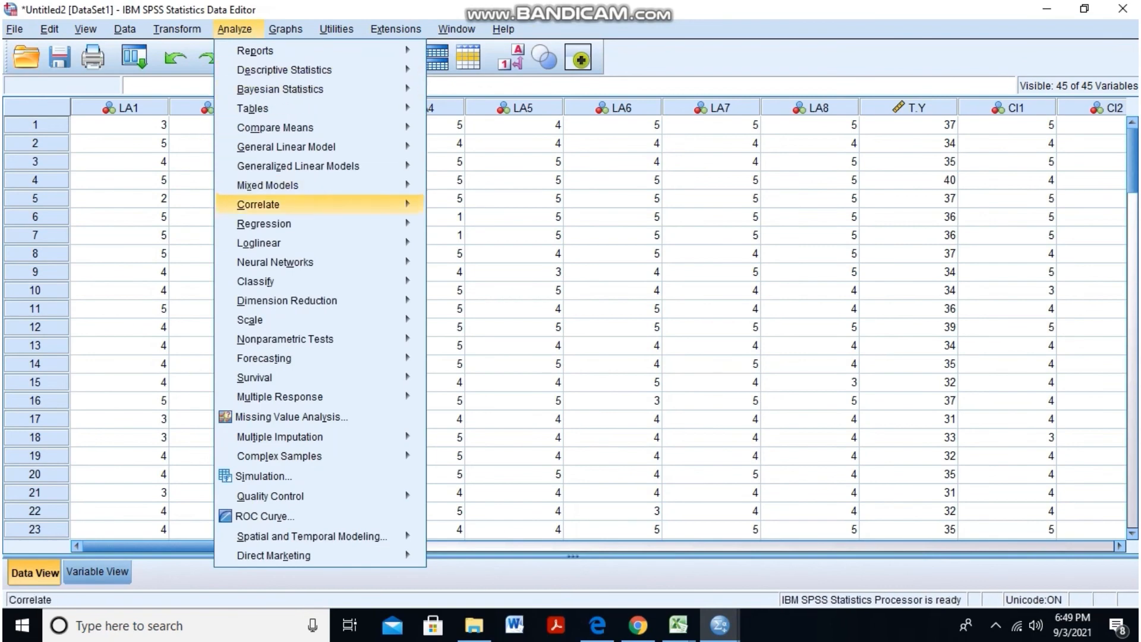
mouse_move(250, 320)
left_click(492, 322)
left_click(592, 225)
left_click(591, 328, "shift")
left_click(535, 283)
Add BSC1 through BSC8 as items and run the reliability analysis with the Alpha model.
scroll(428, 283, "down", 4)
left_click_drag(390, 256, 389, 285)
left_click(390, 301, "ctrl")
left_click(389, 315, "ctrl")
left_click(389, 330, "ctrl")
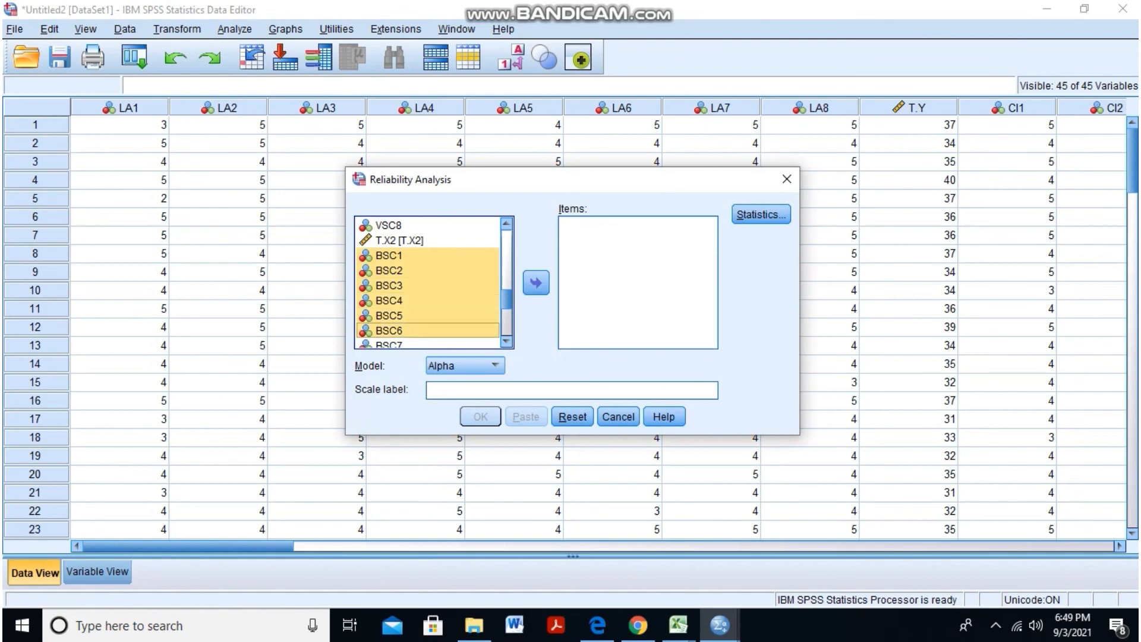
left_click(389, 344, "ctrl")
scroll(389, 342, "down", 2)
left_click(389, 270, "ctrl")
left_click(536, 283)
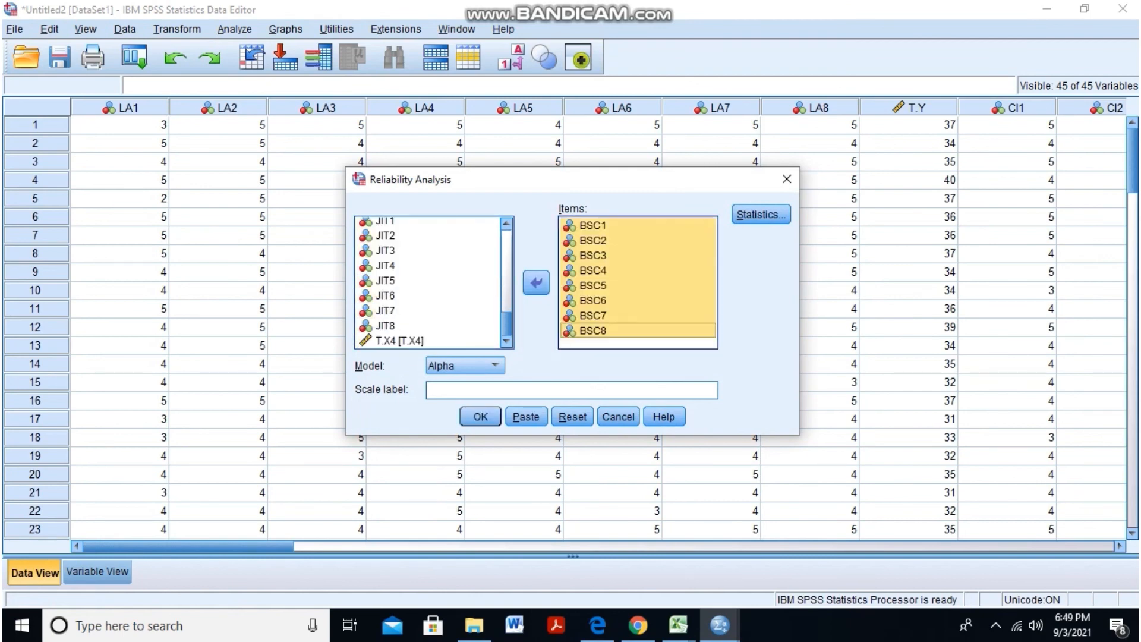
left_click(480, 416)
Return to the data editor, reopen Reliability Analysis and remove BSC1 through BSC8 from the items.
mouse_move(720, 625)
left_click(810, 559)
left_click(234, 29)
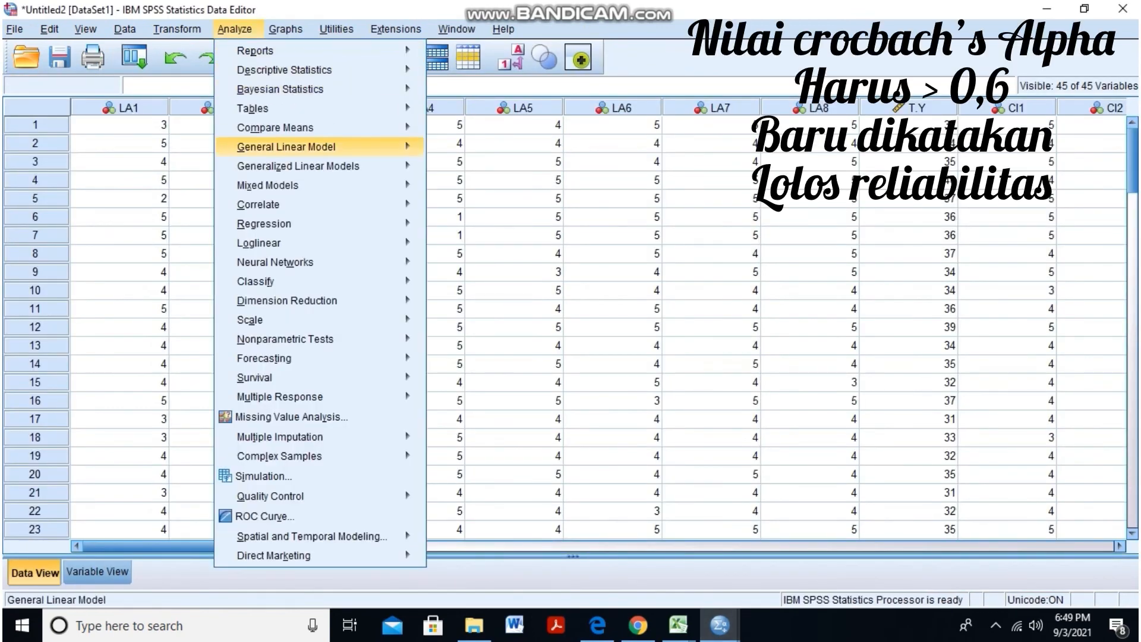
mouse_move(320, 320)
left_click(493, 324)
scroll(428, 285, "down", 4)
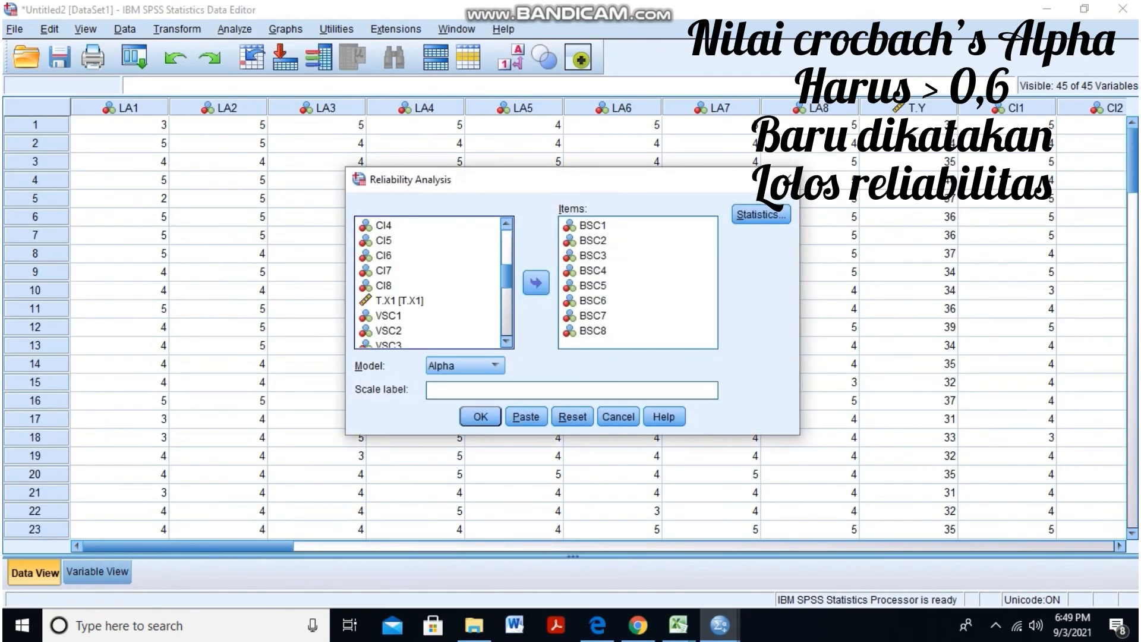
left_click(593, 226)
key("ctrl+a")
left_click(537, 283)
Add JIT1 through JIT8 as the items of the reliability analysis.
scroll(428, 268, "down", 3)
left_click(386, 256)
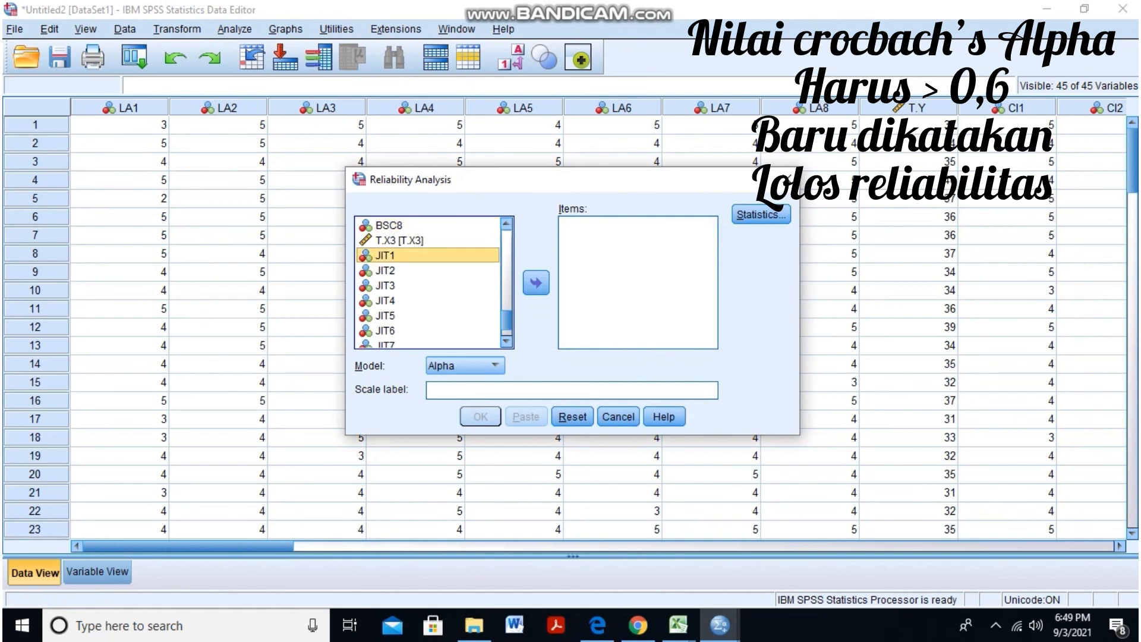
left_click(385, 270, "ctrl")
left_click(385, 286, "ctrl")
left_click(385, 300, "ctrl")
left_click(385, 316, "ctrl")
left_click(385, 332, "ctrl")
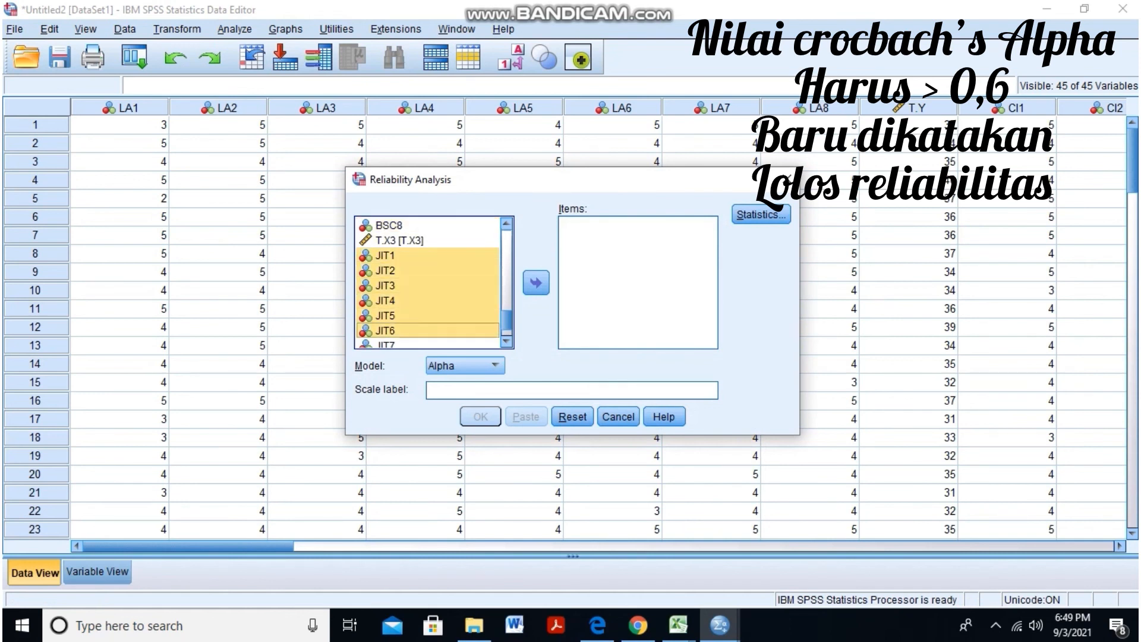
scroll(428, 321, "down", 1)
left_click(385, 311, "ctrl")
left_click(386, 325, "ctrl")
left_click(536, 282)
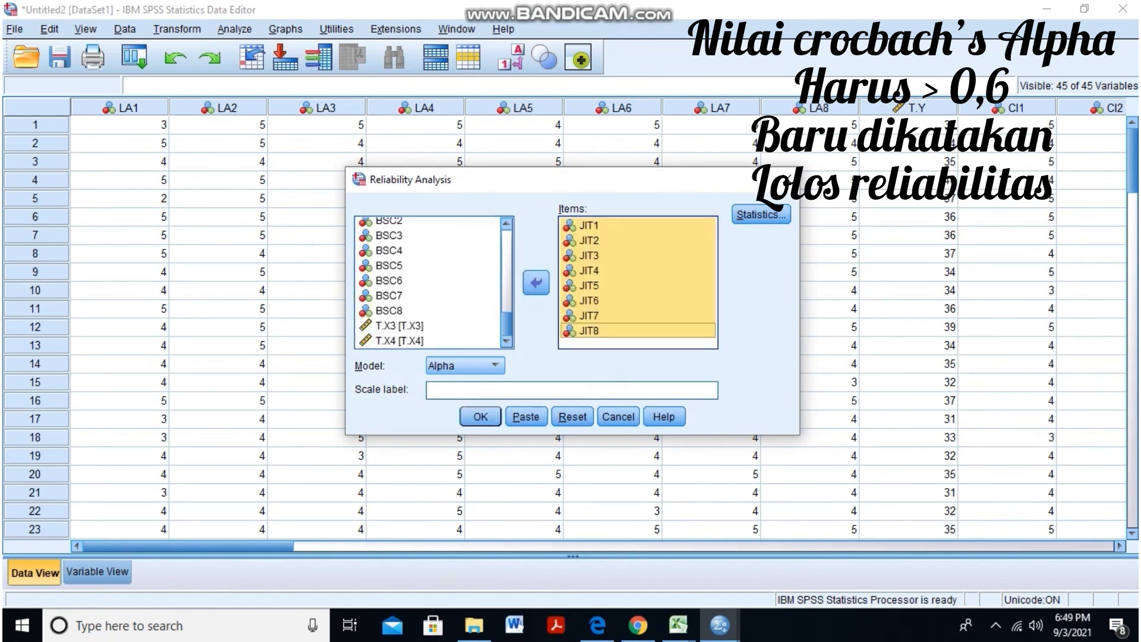
left_click_drag(507, 326, 507, 327)
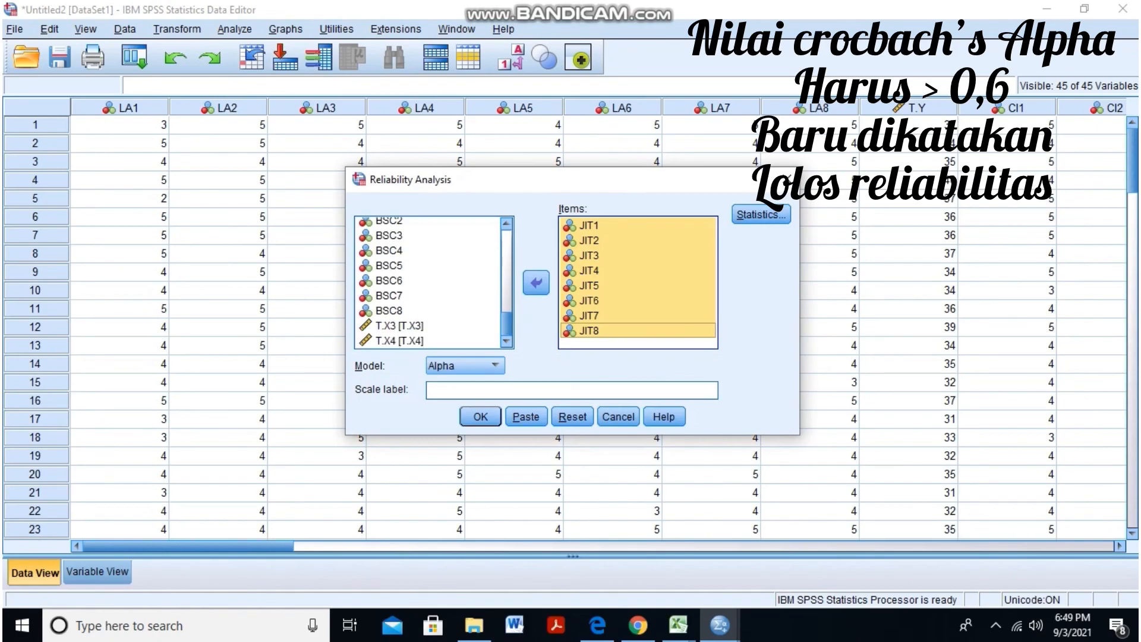